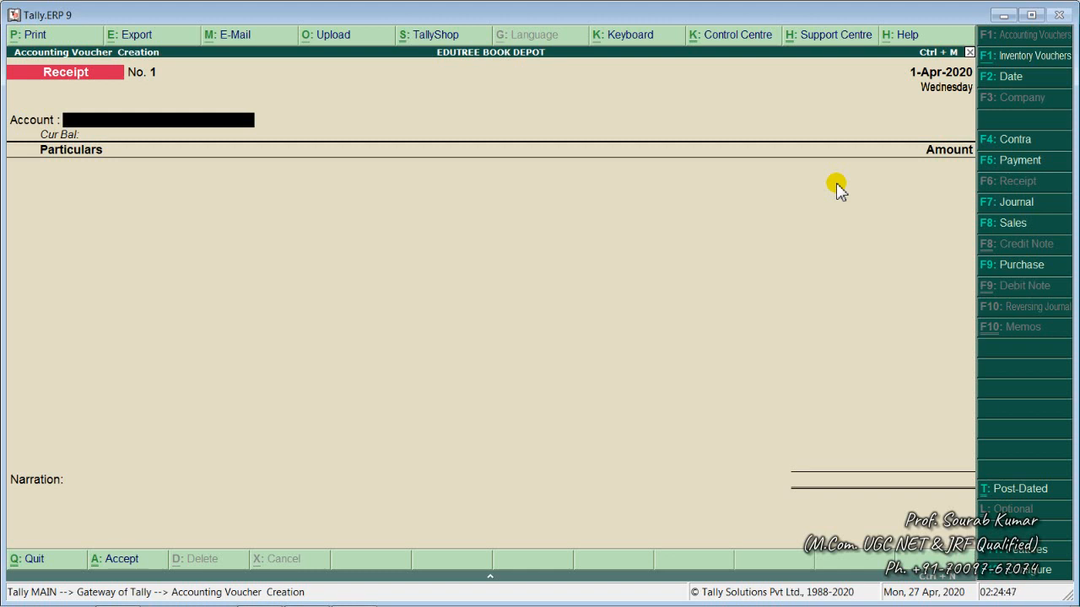
Set Cash as the account of the receipt voucher.
text(CA)
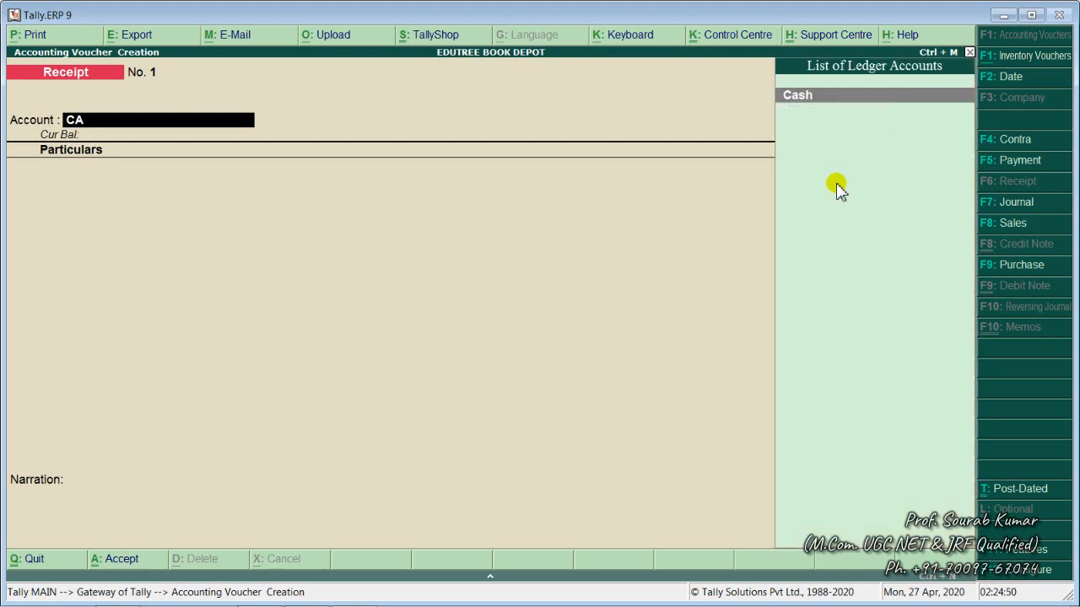
key(BackSpace)
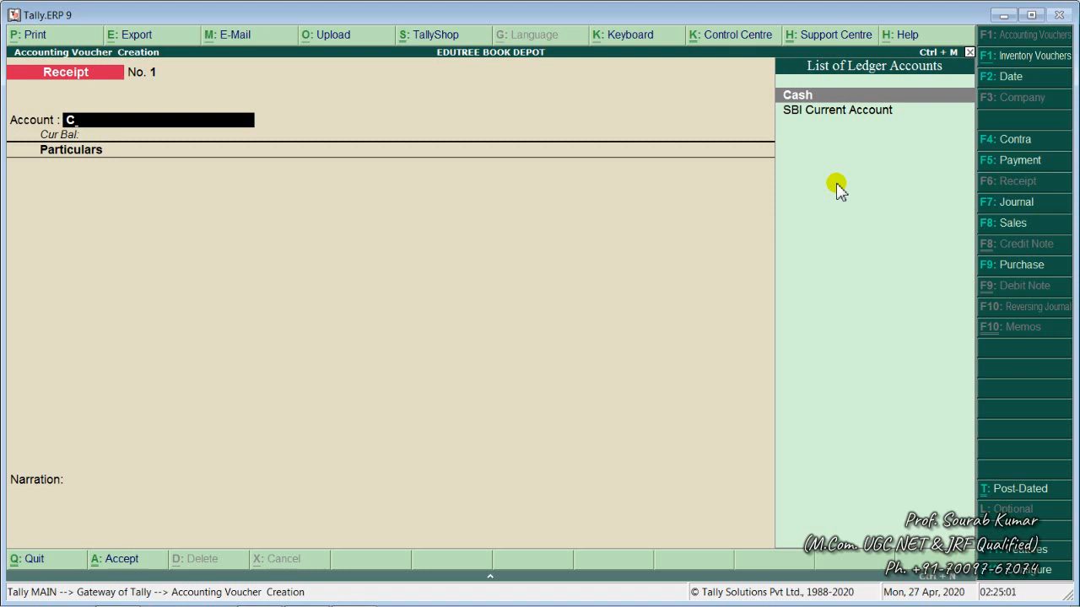
key(Return)
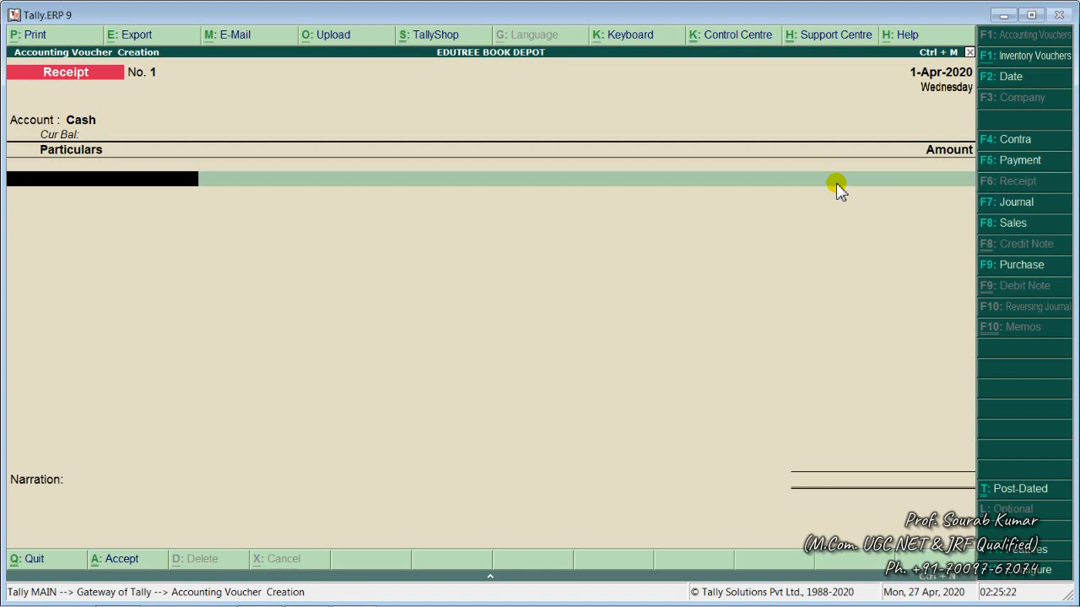
Credit Edutree Capital A/c with 30,00,000 in the receipt voucher and finish the particulars.
text(C)
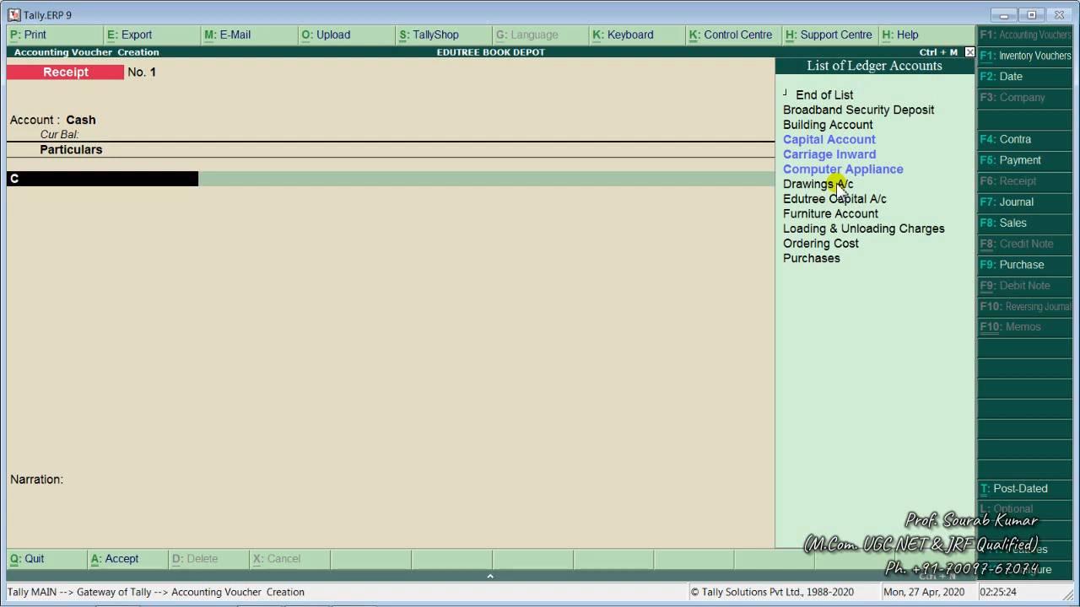
key(Down)
key(Down)
key(Down)
key(Down)
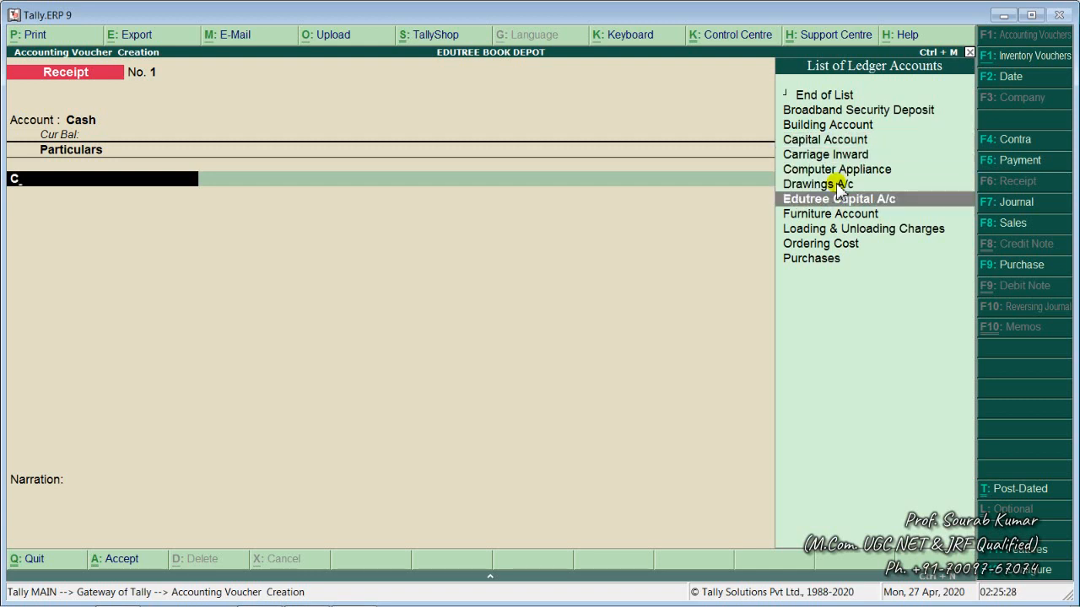
key(Return)
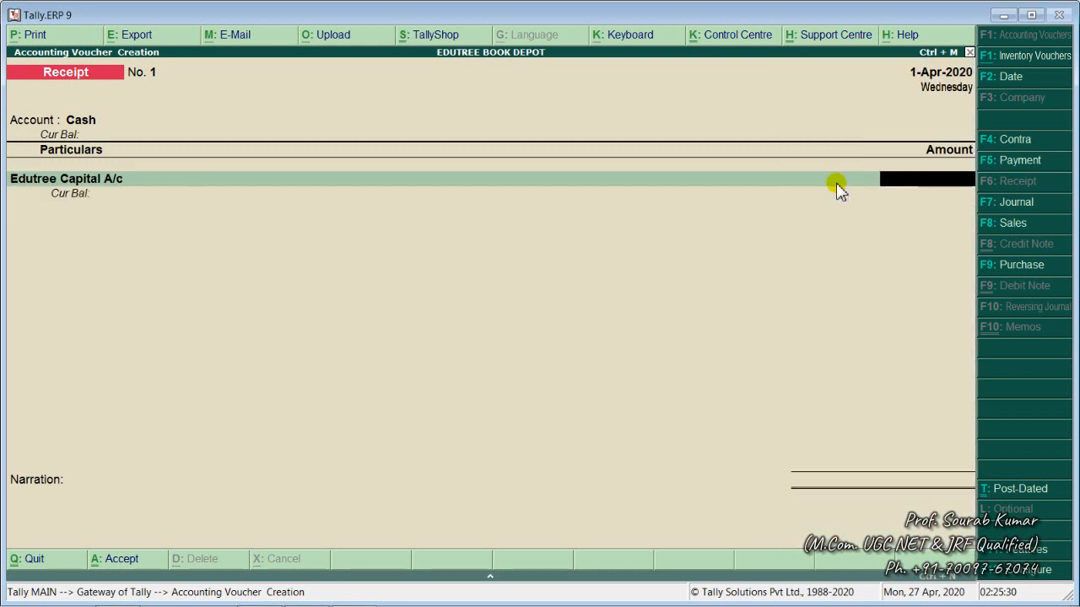
text(30,00,000)
key(Return)
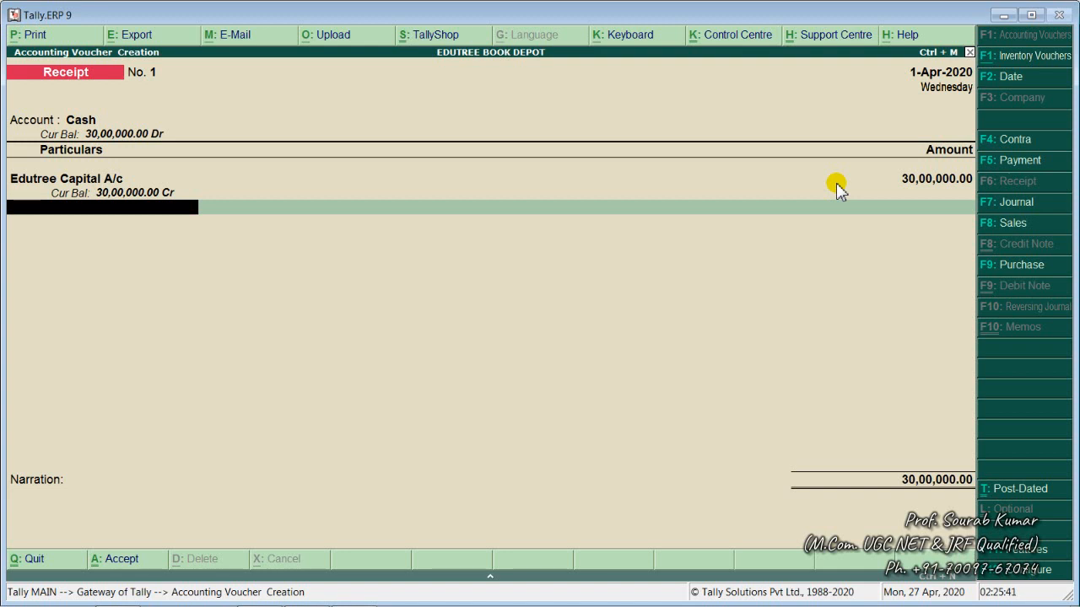
key(Return)
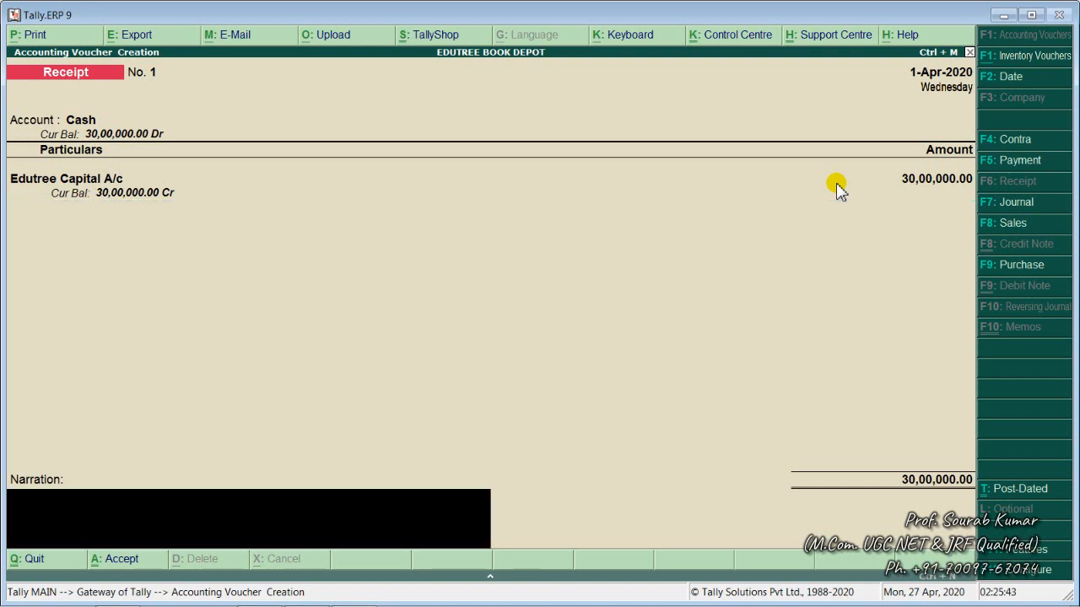
Enter the narration "BEING CASH INTRODUCED IN BUSINESS" and save the receipt voucher.
text(bEING ASH I)
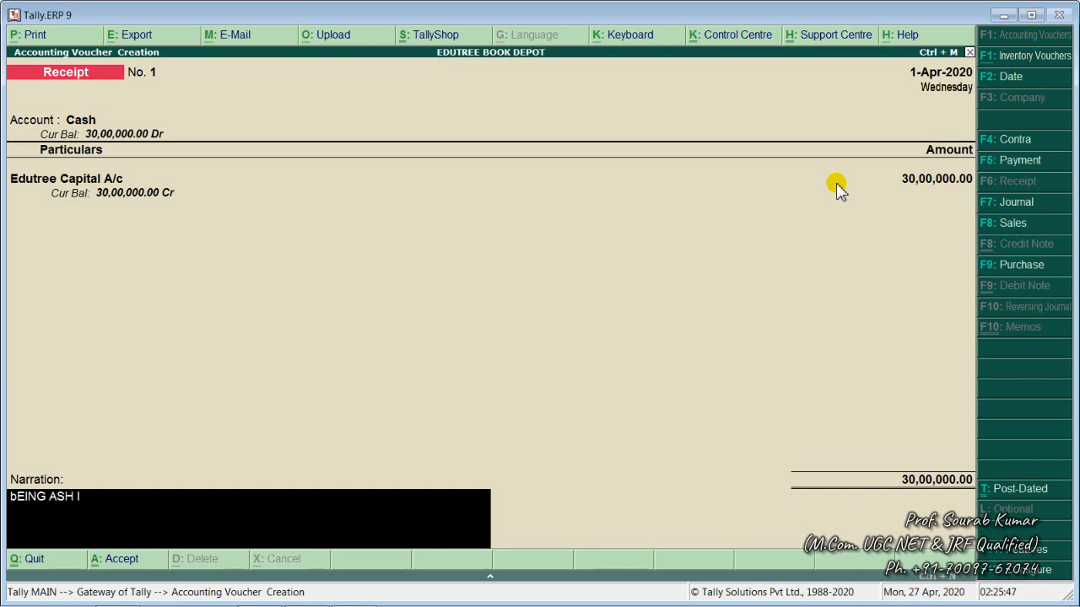
key(BackSpace)
key(BackSpace)
key(BackSpace)
key(BackSpace)
key(BackSpace)
key(BackSpace)
key(BackSpace)
key(BackSpace)
key(BackSpace)
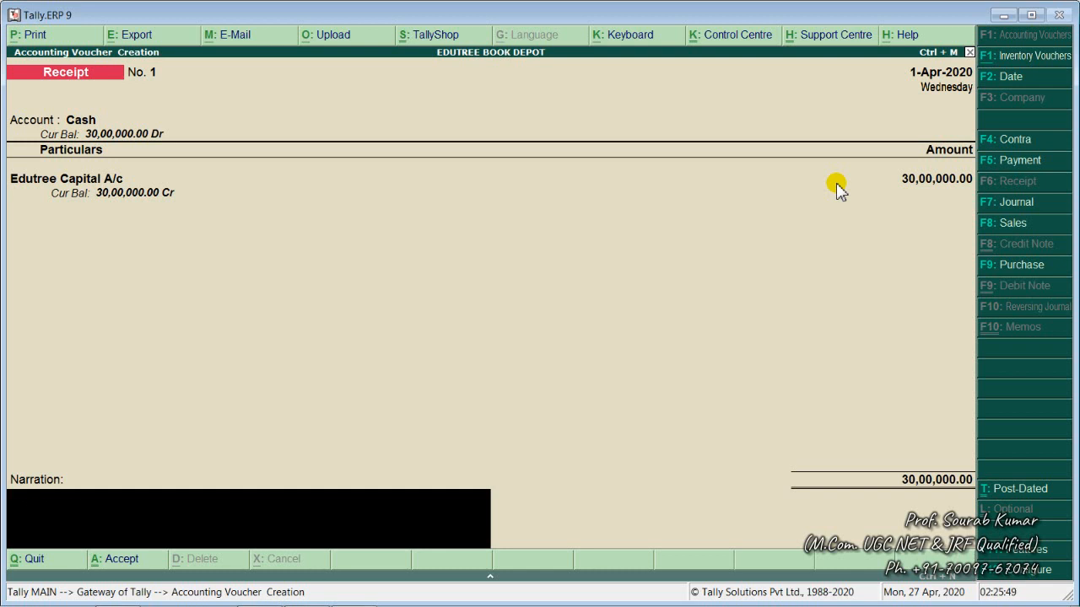
text(BEING CASH INT)
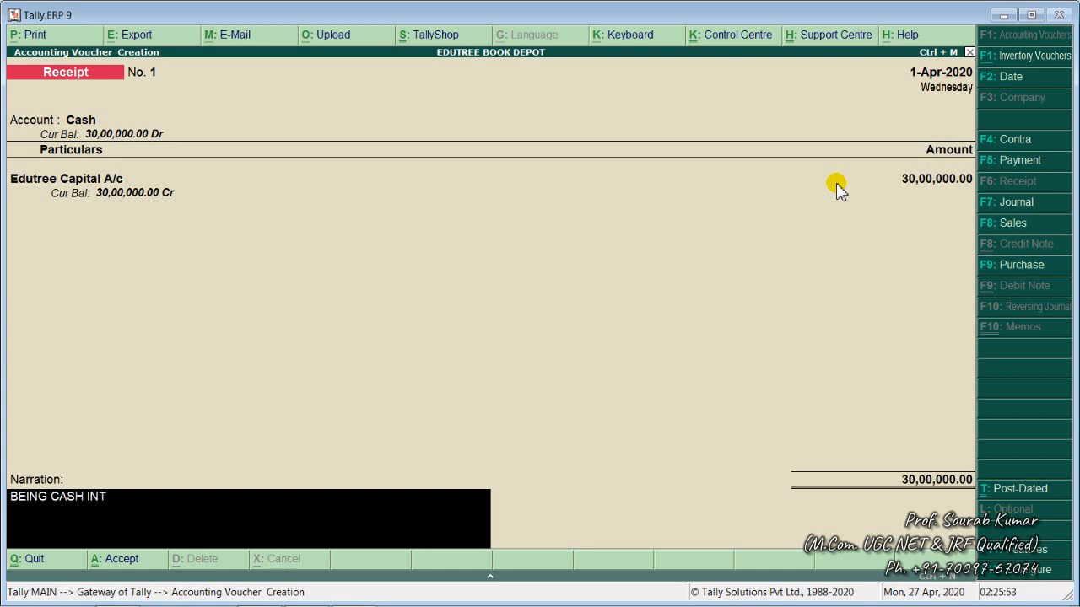
text(RODUCED IN BUSINESS)
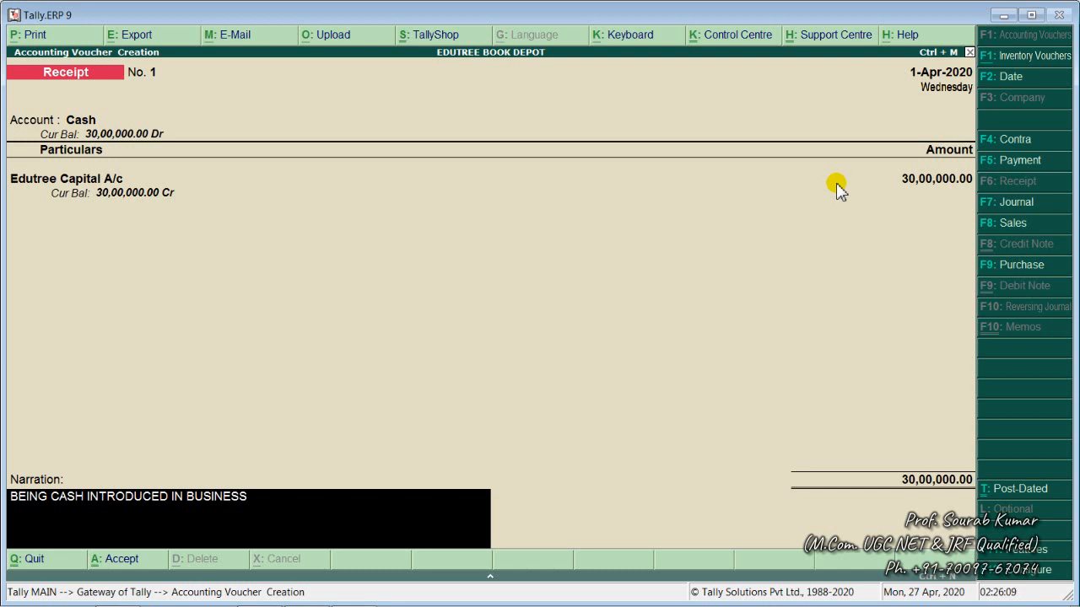
key(Return)
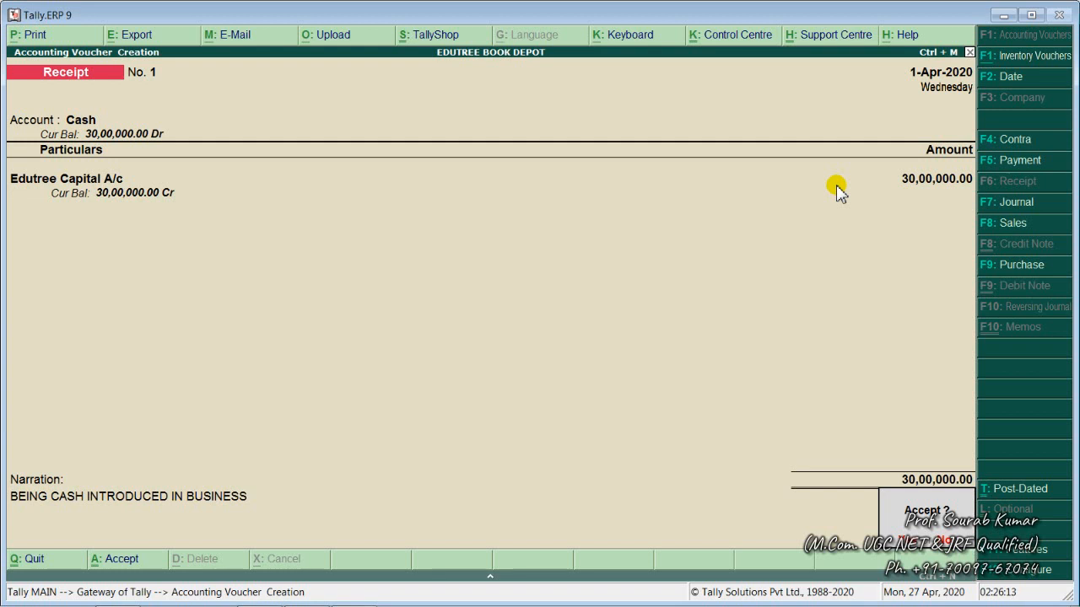
key(Return)
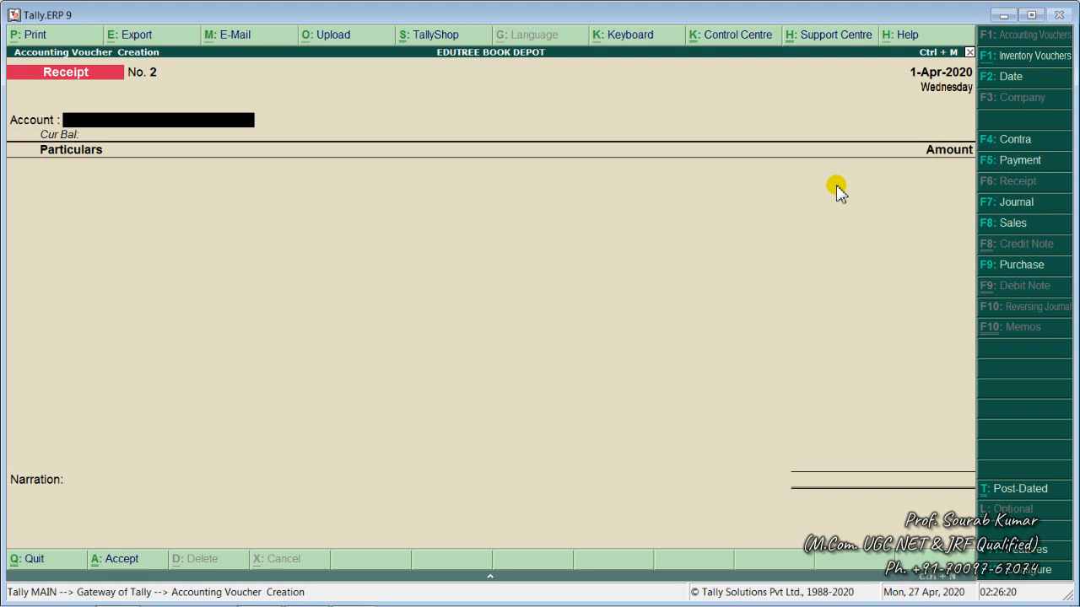
Leave voucher entry, review the saved capital receipt through the Day Book, and return to the Gateway of Tally.
key(Escape)
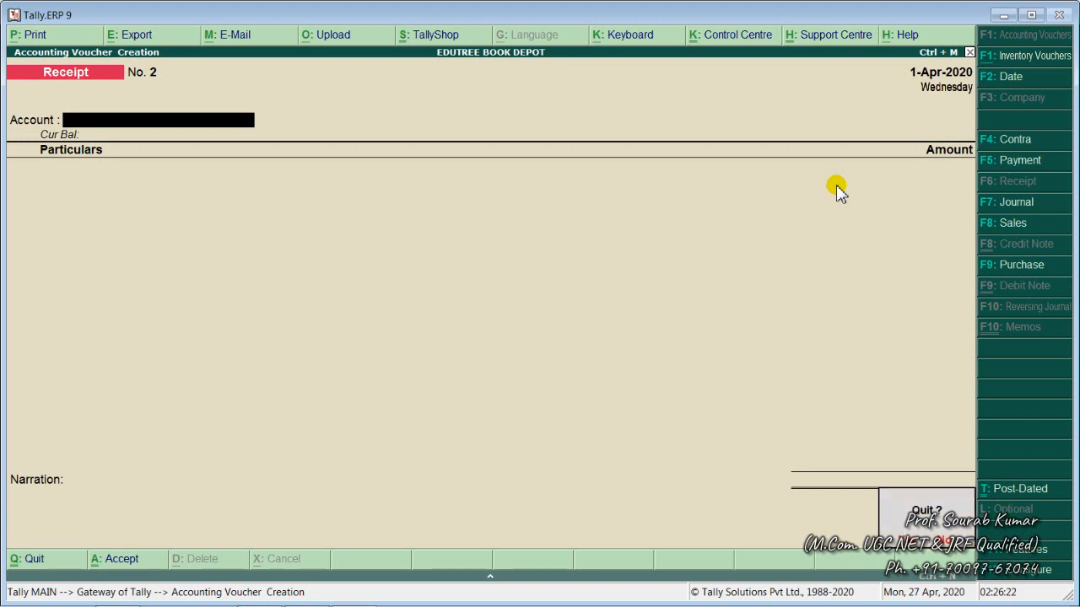
key(Return)
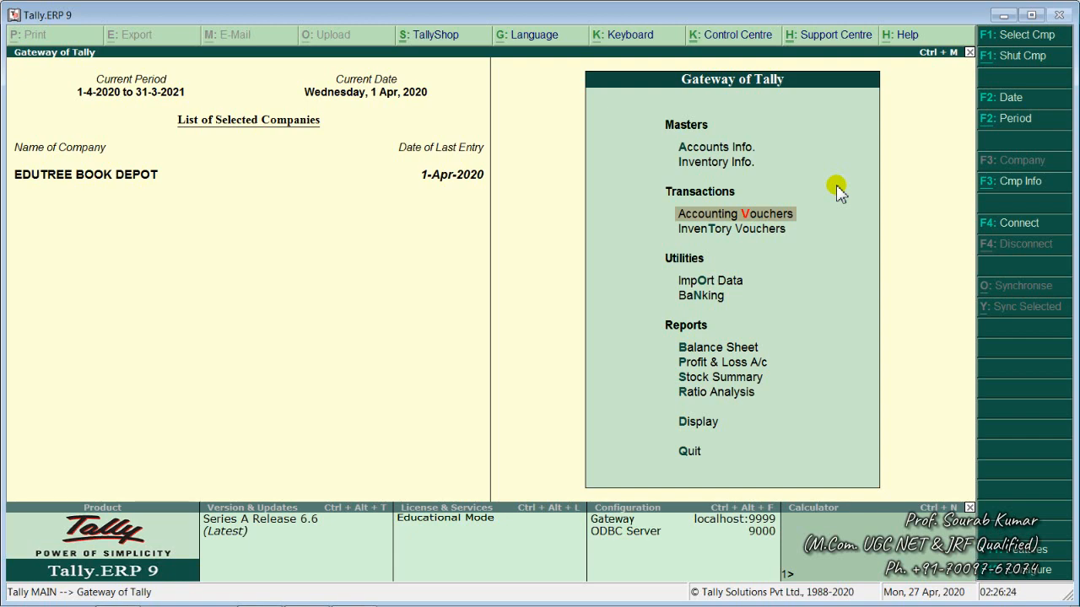
key(d)
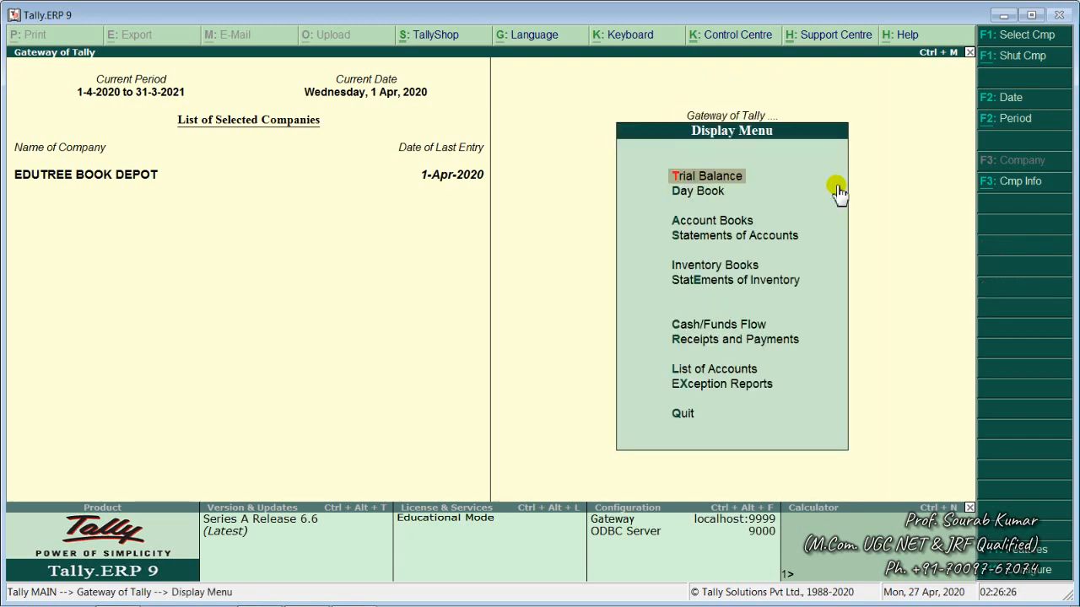
key(a)
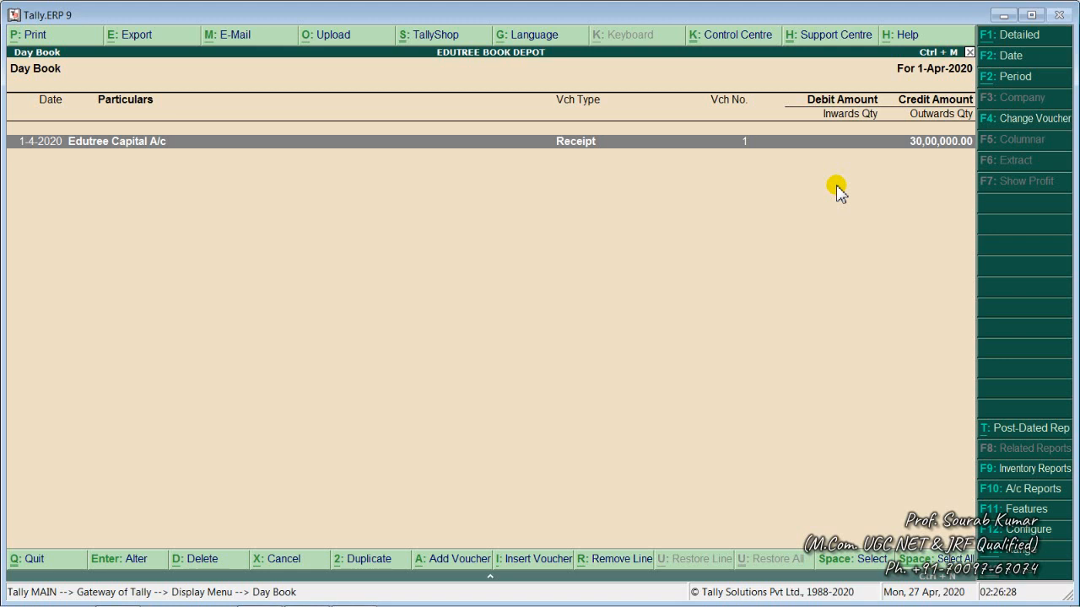
key(Return)
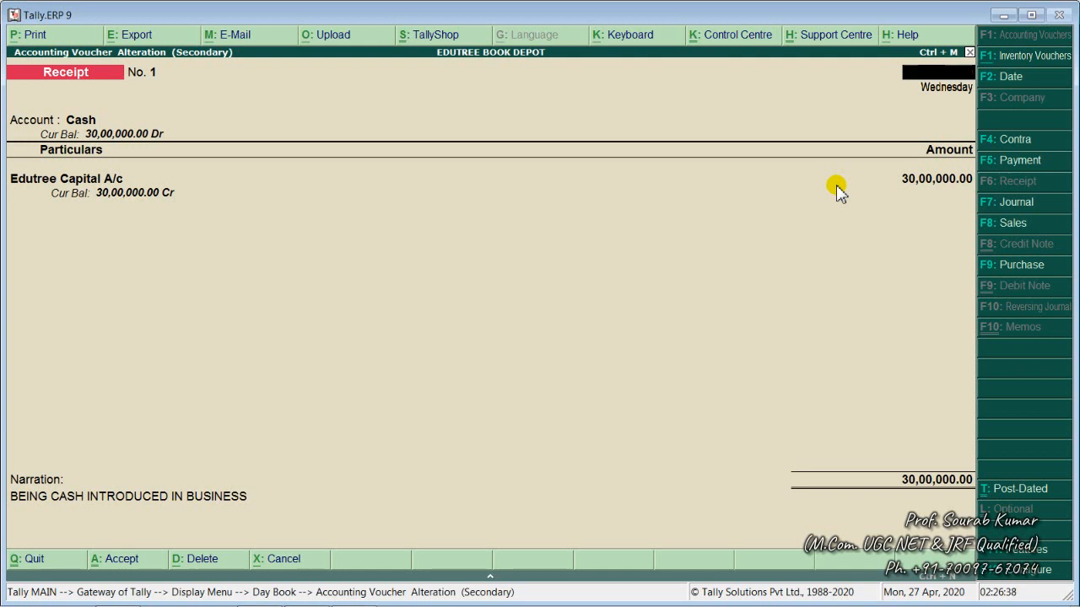
key(Escape)
key(Return)
key(Escape)
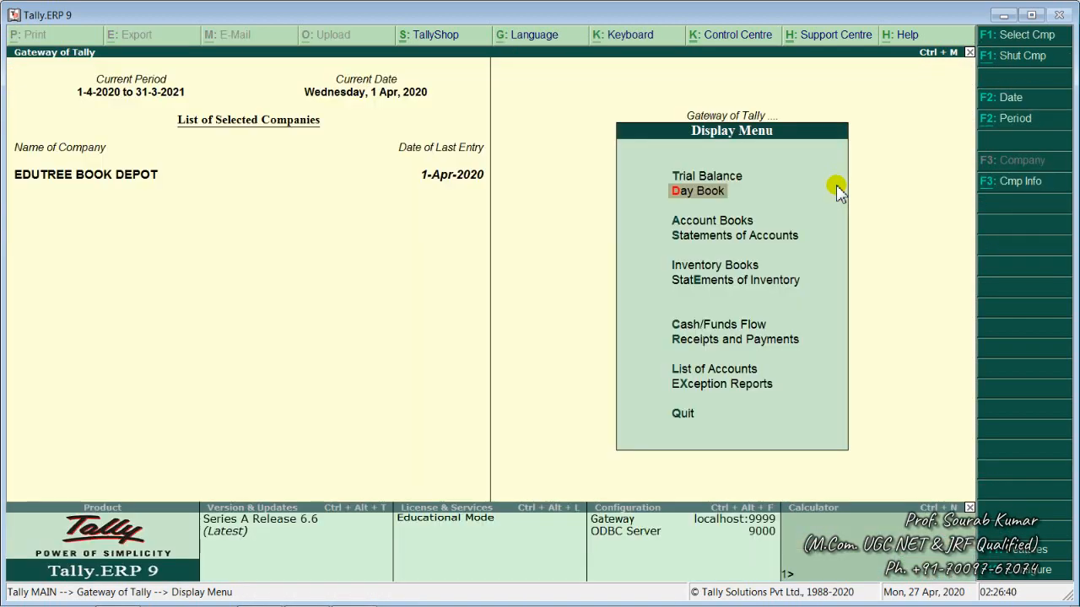
key(Escape)
Reopen accounting voucher creation from the Gateway of Tally.
key(Up)
key(Up)
key(Up)
key(Up)
key(Up)
key(Up)
key(Up)
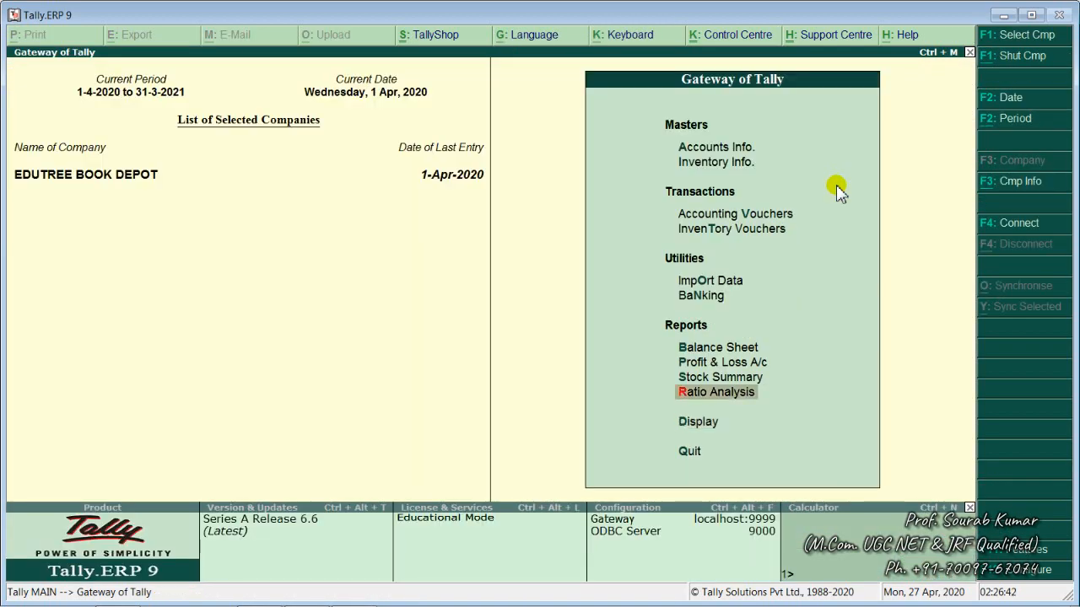
key(Up)
key(Return)
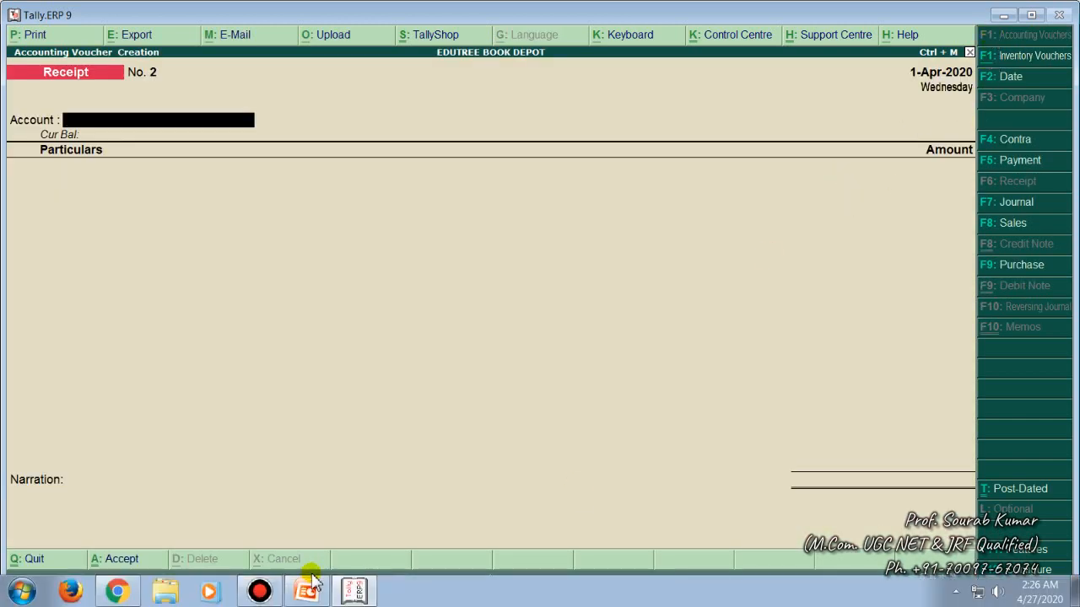
Switch to PowerPoint to read the second transaction on the voucher list, end the slide show and return to Tally.ERP 9.
click(303, 591)
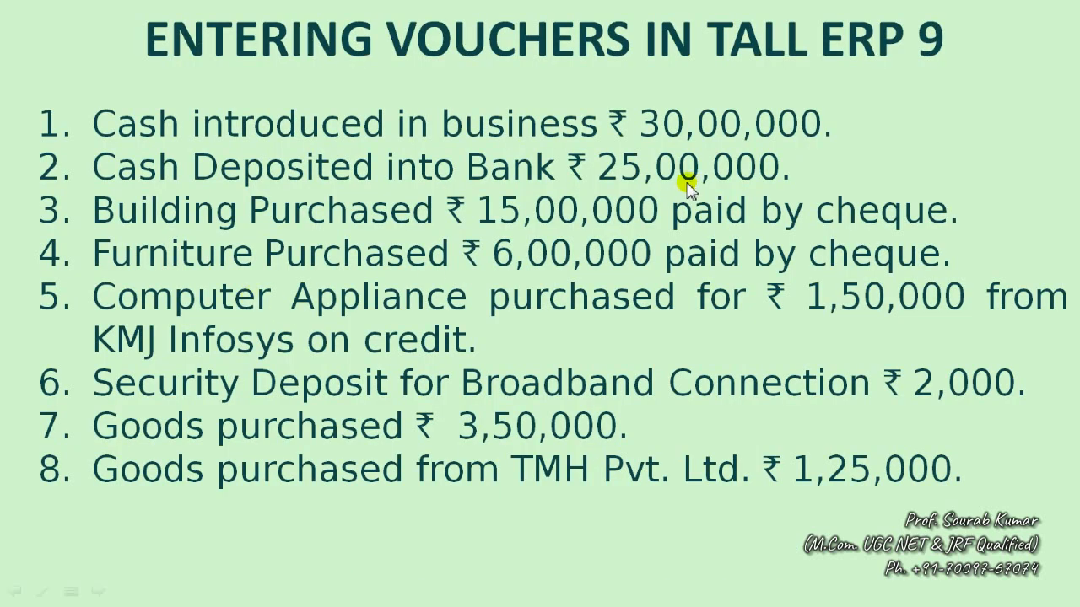
key(Escape)
mouse_move(501, 601)
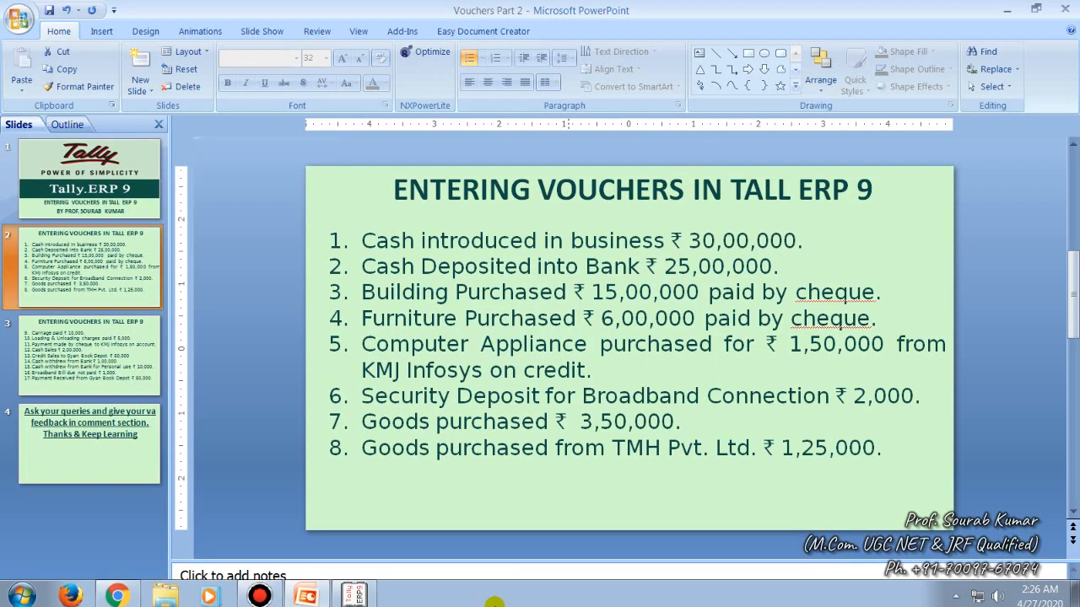
click(355, 590)
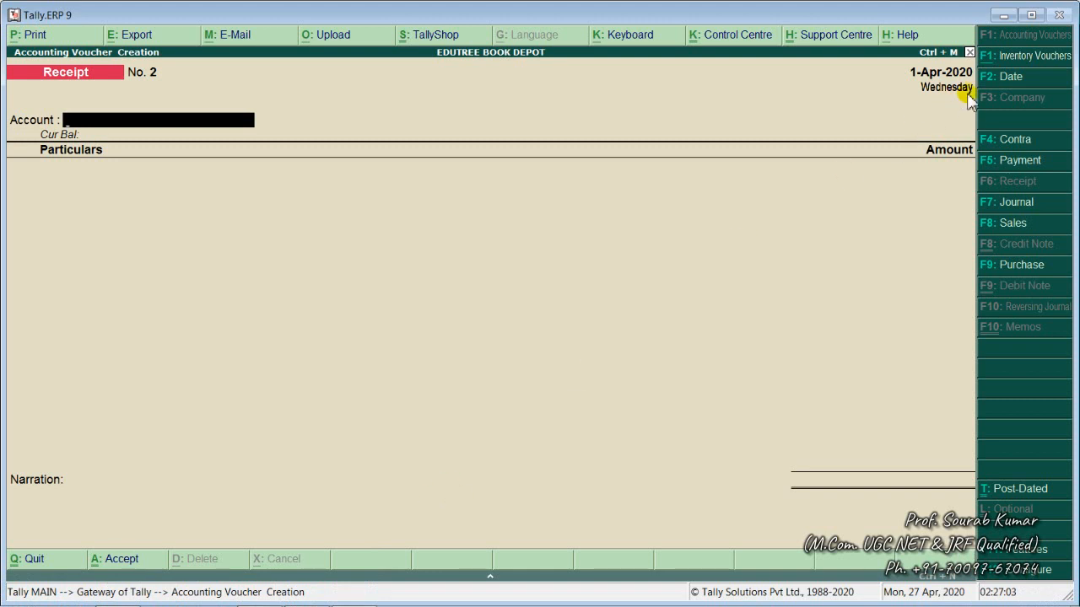
Change the voucher type from Receipt to Contra.
click(1021, 144)
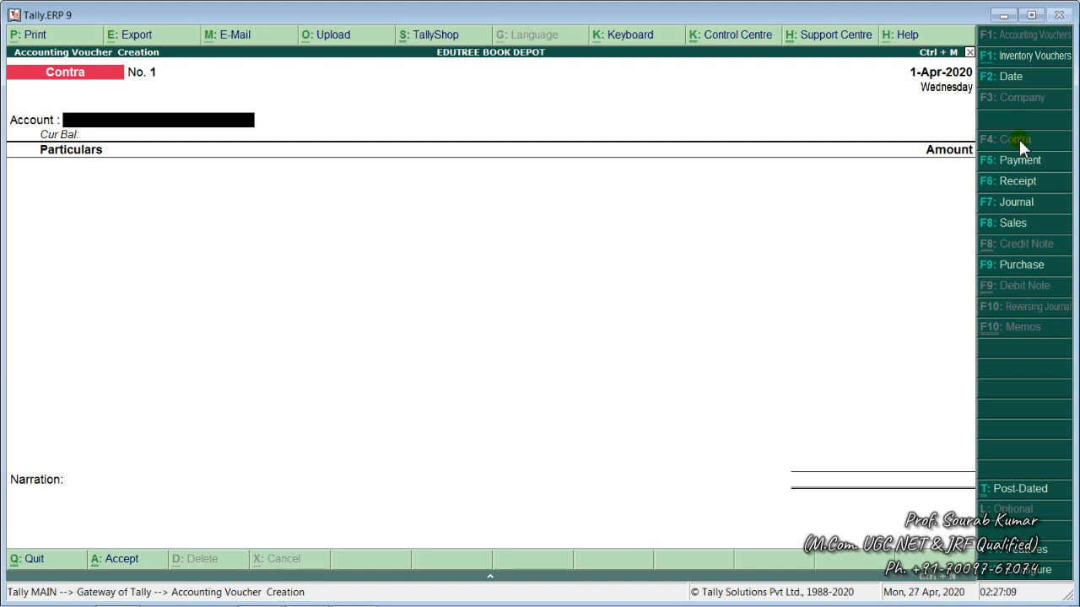
key(F6)
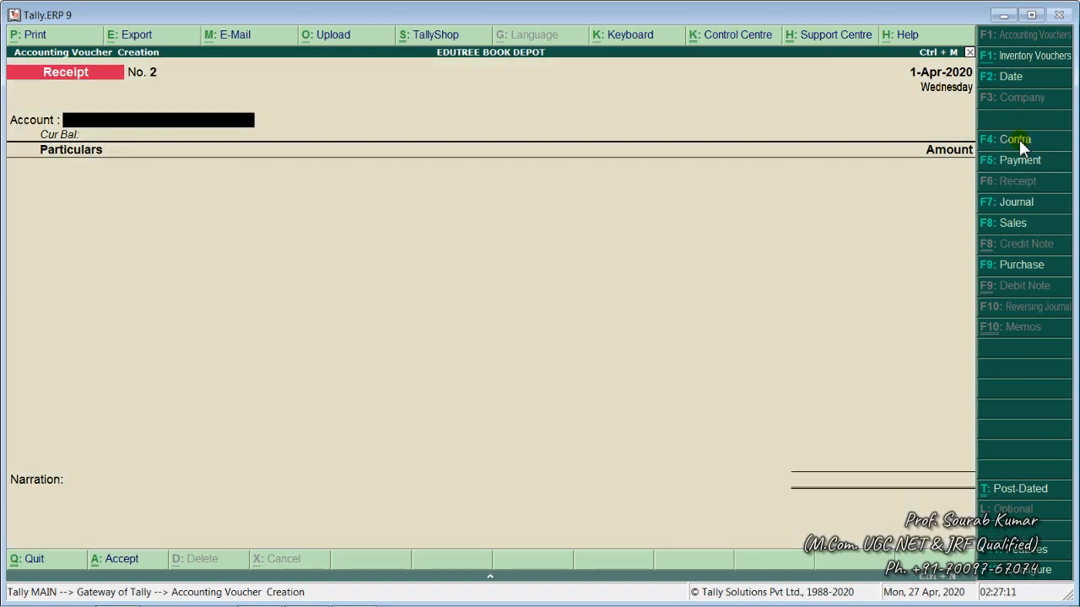
click(1019, 139)
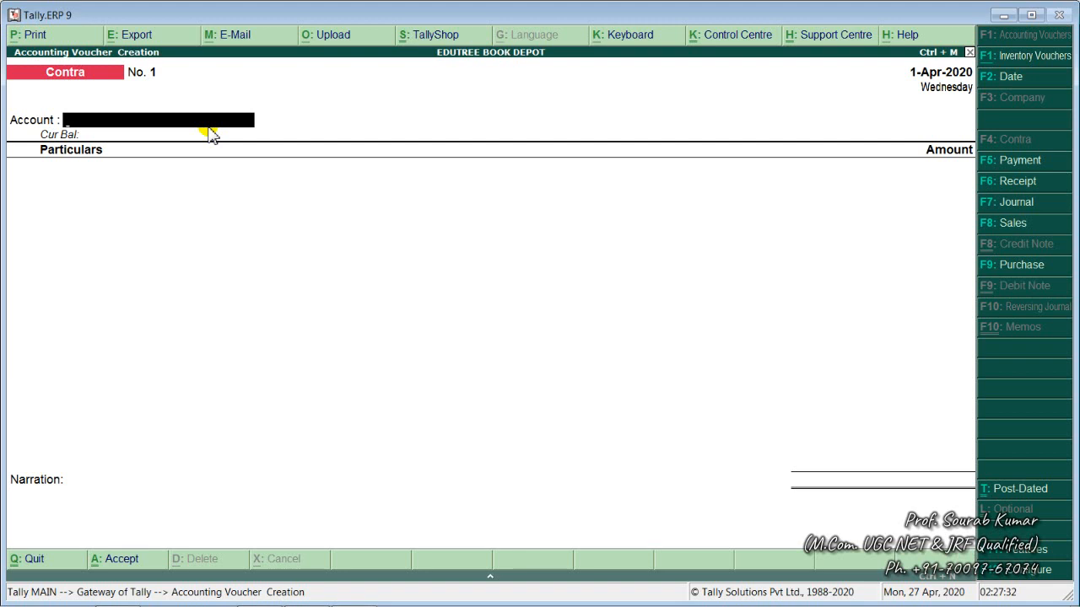
Set SBI Current Account as the contra voucher's account and choose Cash as the first ledger under particulars.
text(C)
key(BackSpace)
text(S)
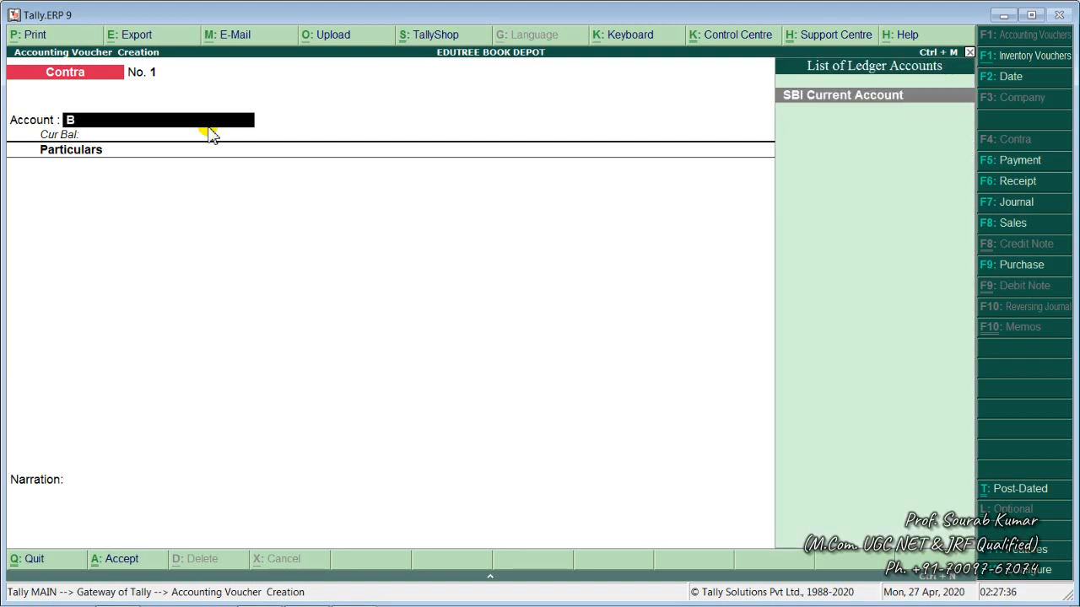
text(b)
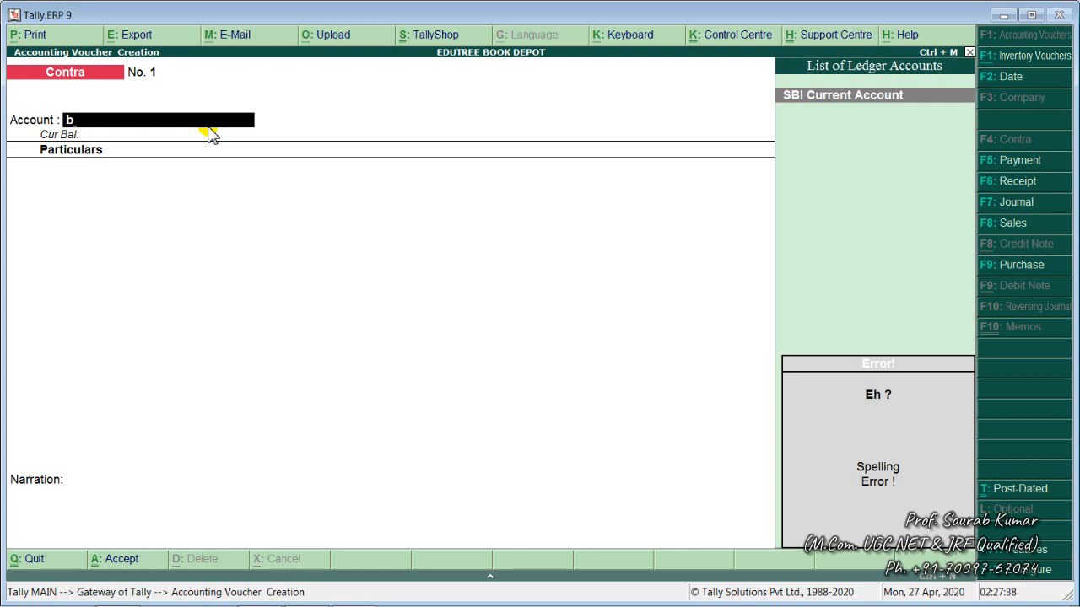
key(BackSpace)
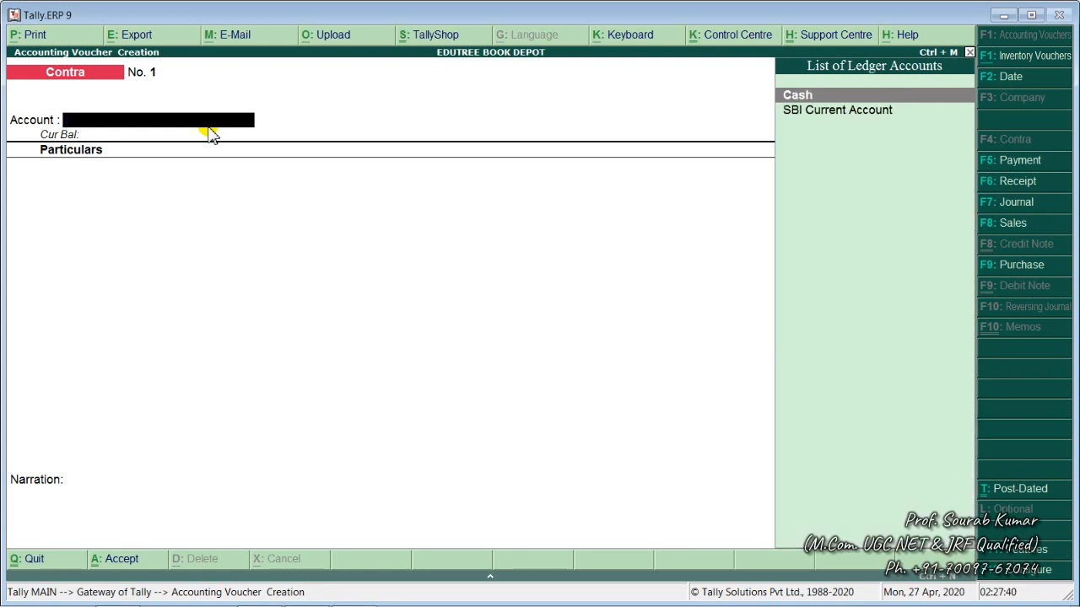
key(Down)
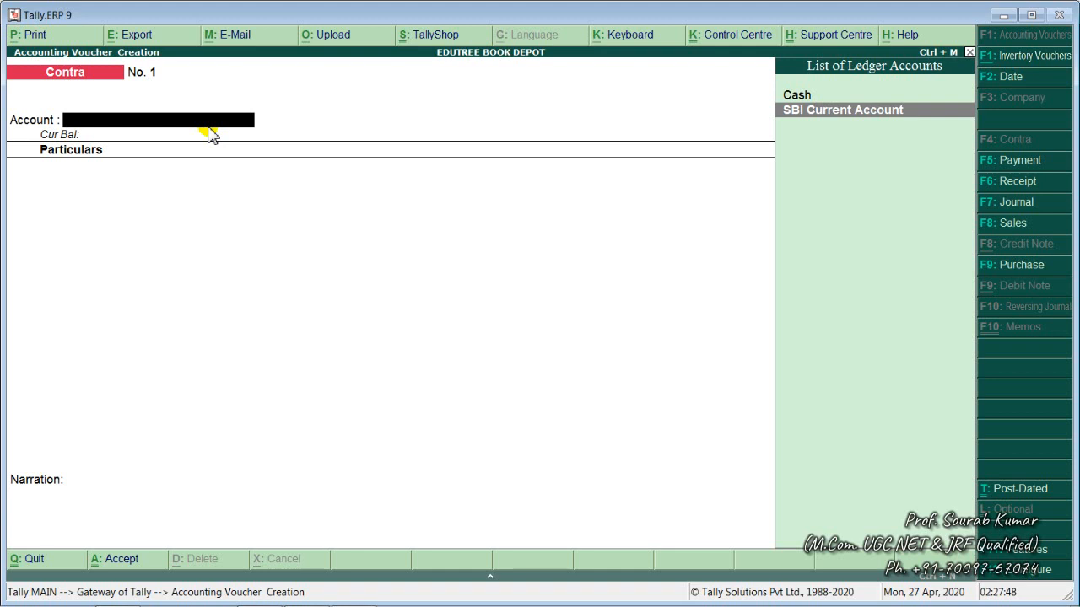
key(Return)
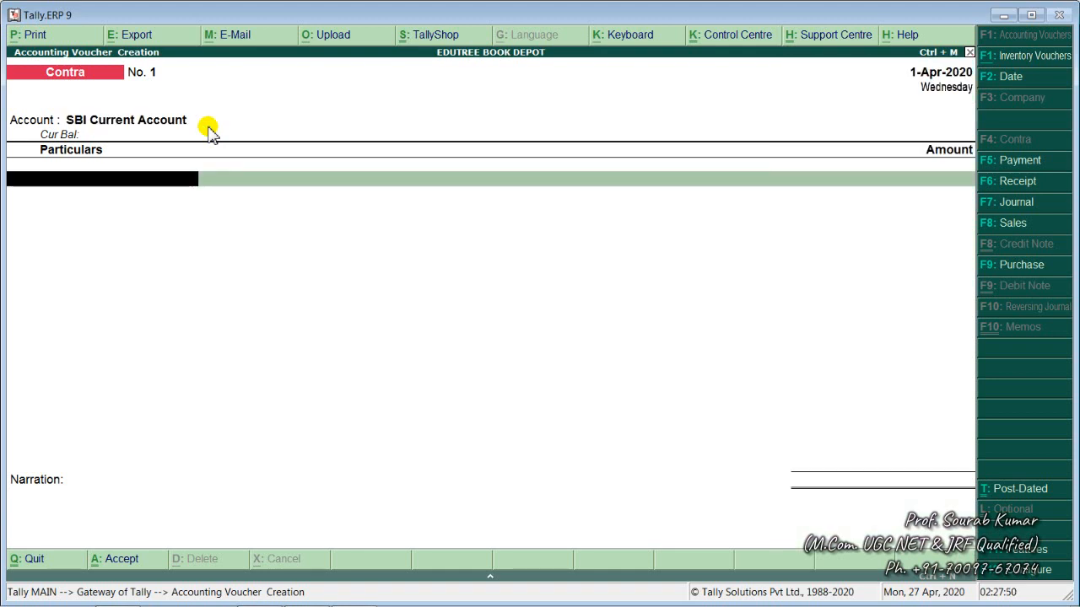
text(CASH)
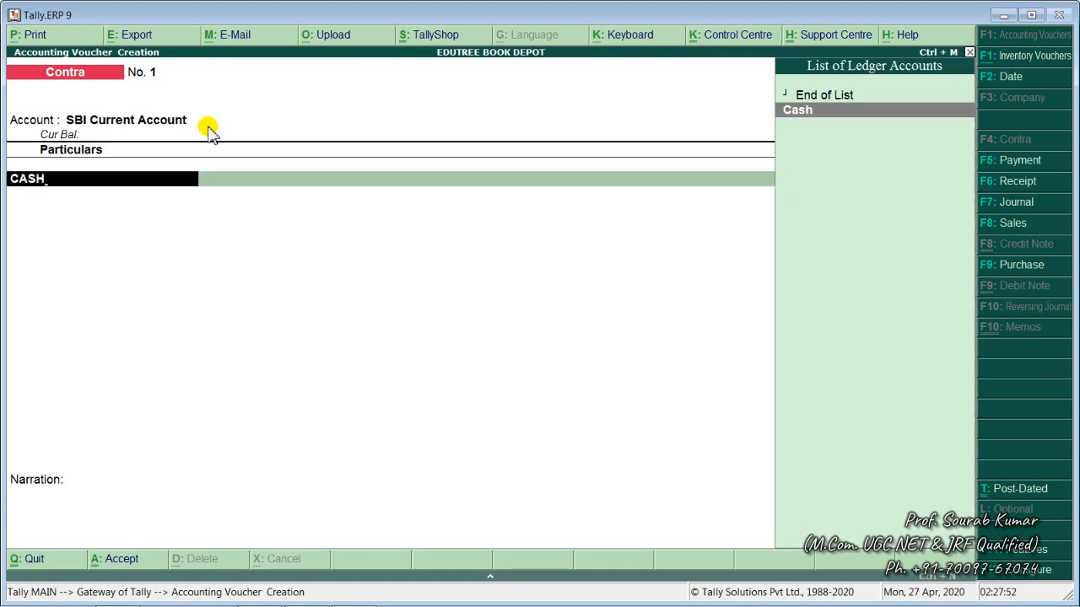
key(Return)
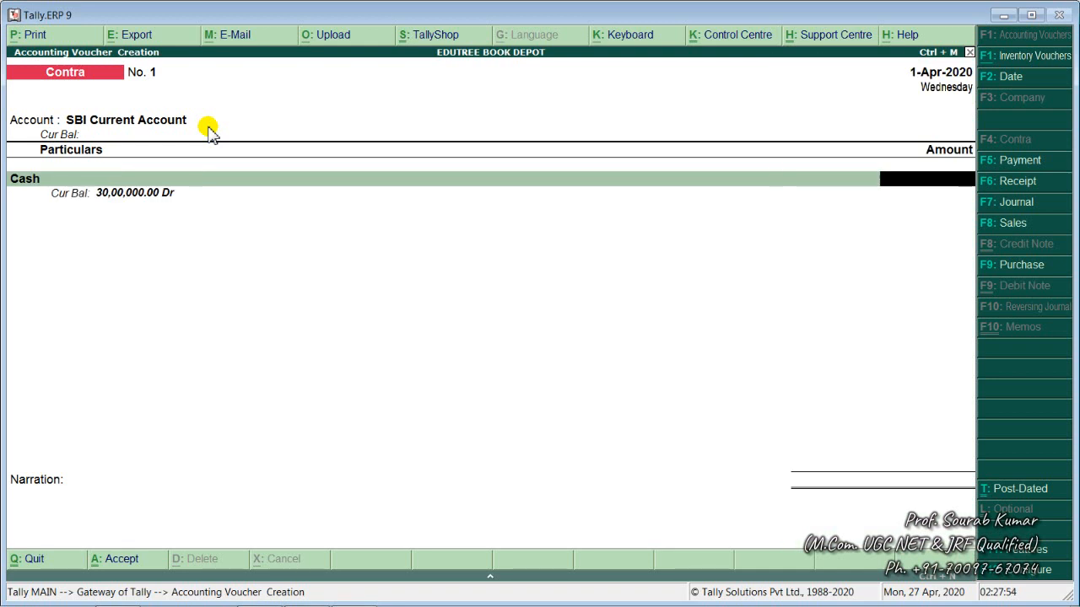
Enter 25,00,000 as the Cash amount in the contra voucher and finish the particulars list.
text(25,00,000)
key(Return)
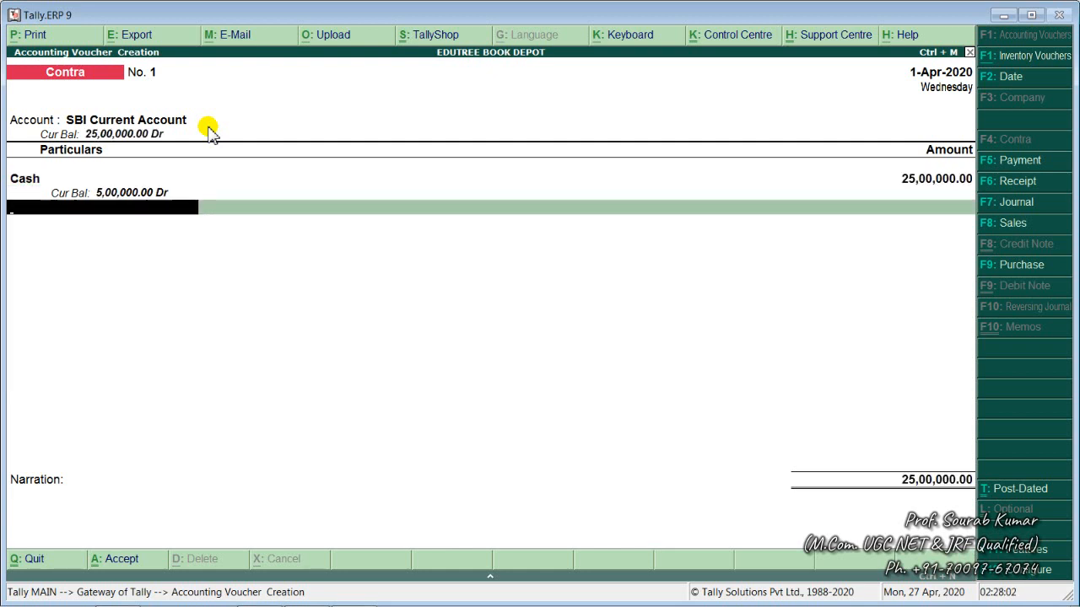
key(Return)
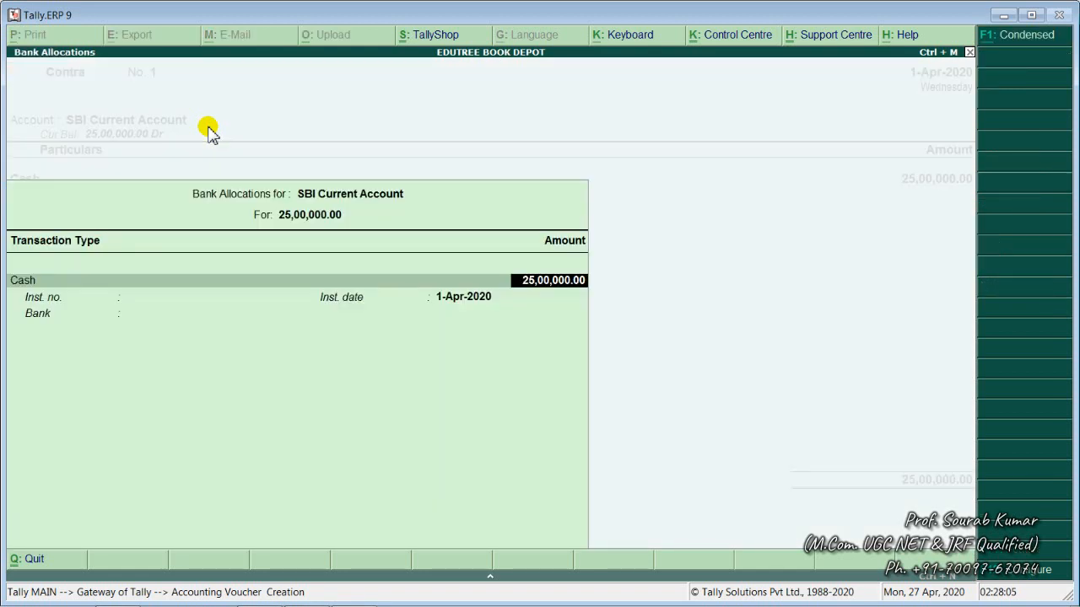
Accept the SBI Current Account cash allocation and fill in its denominations as 1250 notes of 2000.
key(Return)
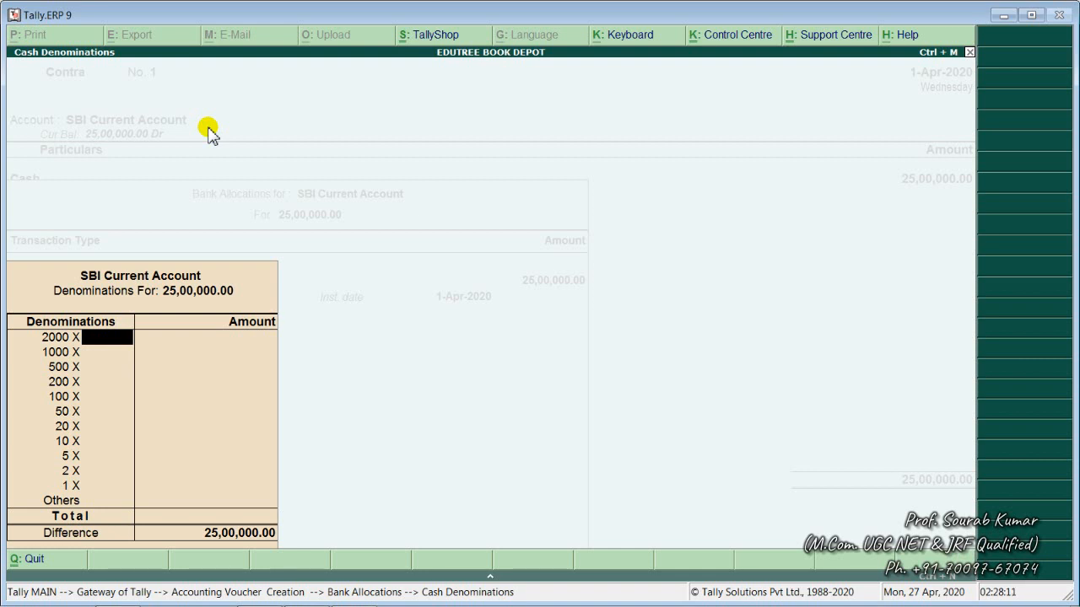
text(1250)
key(Return)
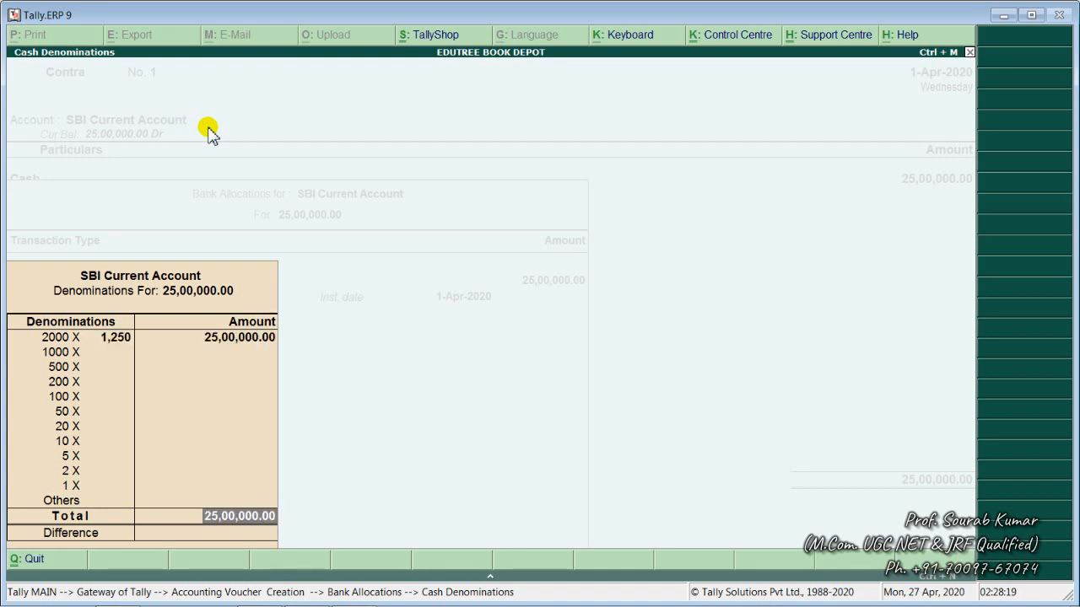
key(Return)
key(Return)
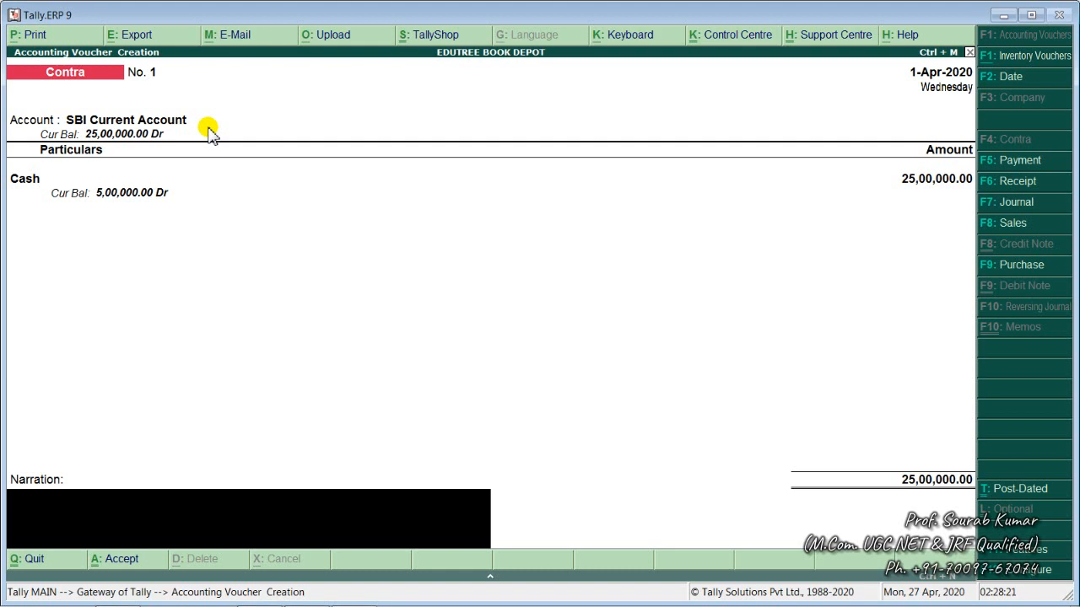
Enter the narration "CASH DEPOSIED INTO BANK" and save the contra voucher.
text(CASH DEPOSIED INT)
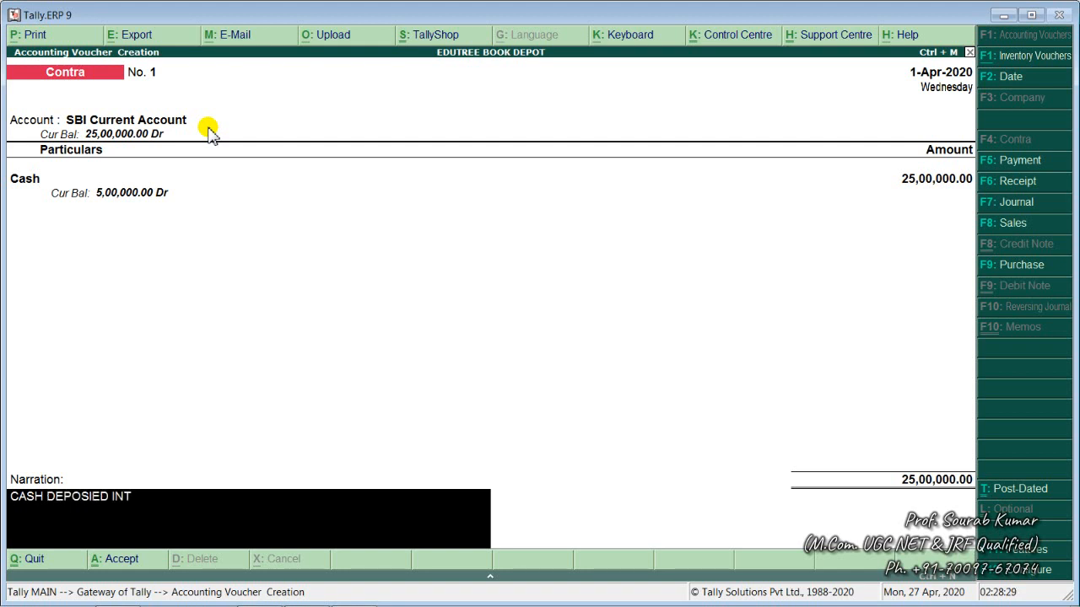
text(O BANK)
key(Return)
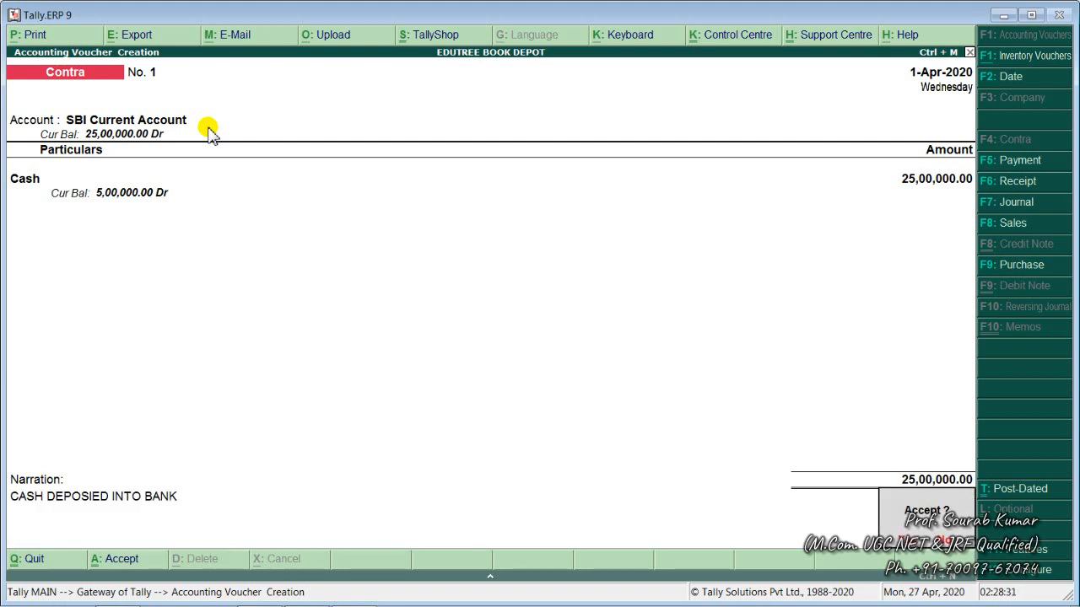
key(Return)
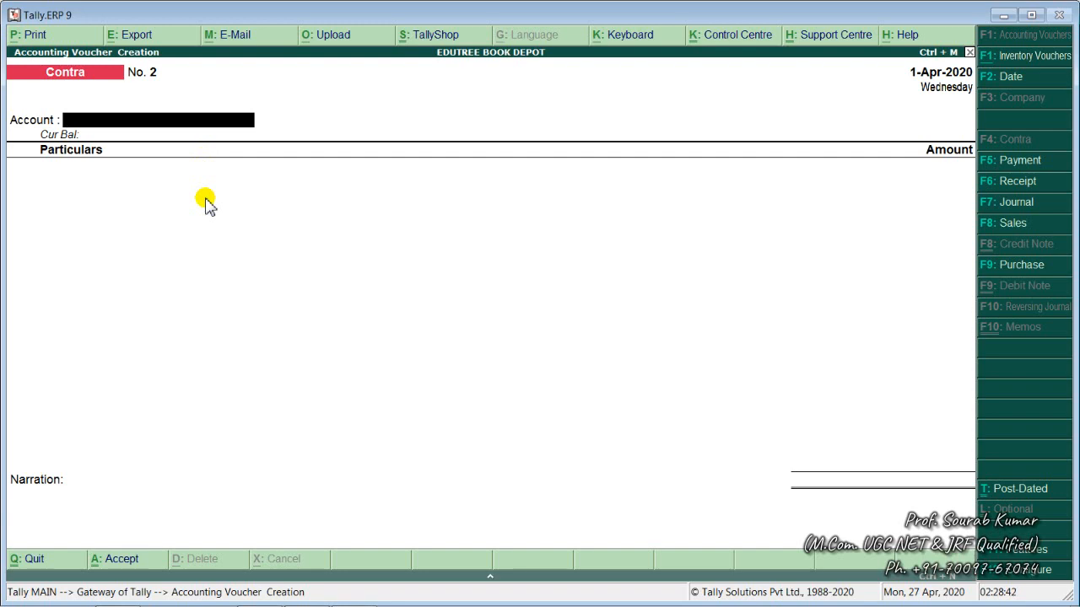
Switch to PowerPoint to read and highlight the third transaction on the voucher list, and return to Tally.ERP 9.
mouse_move(224, 599)
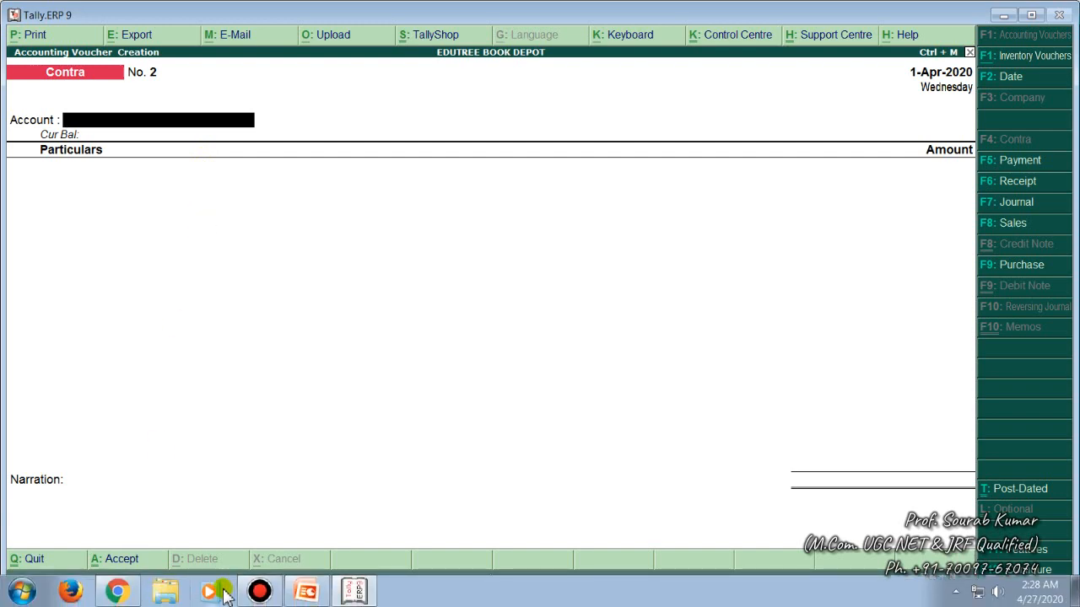
click(308, 593)
click(354, 292)
drag(354, 292, 848, 292)
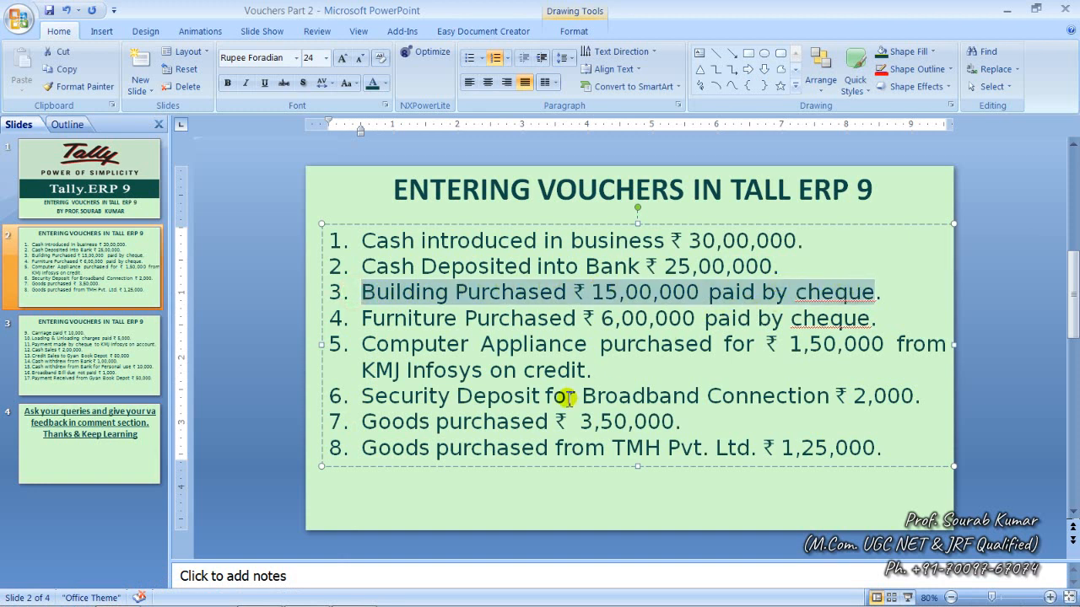
click(315, 595)
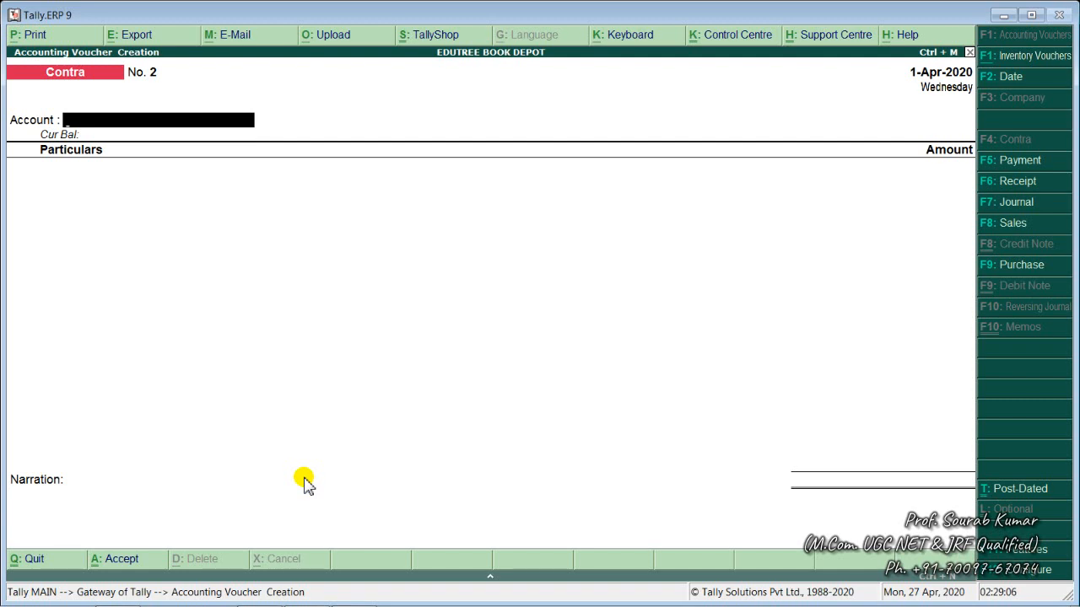
Change the voucher type from Contra to Payment and set SBI Current Account as its account.
click(304, 479)
click(348, 373)
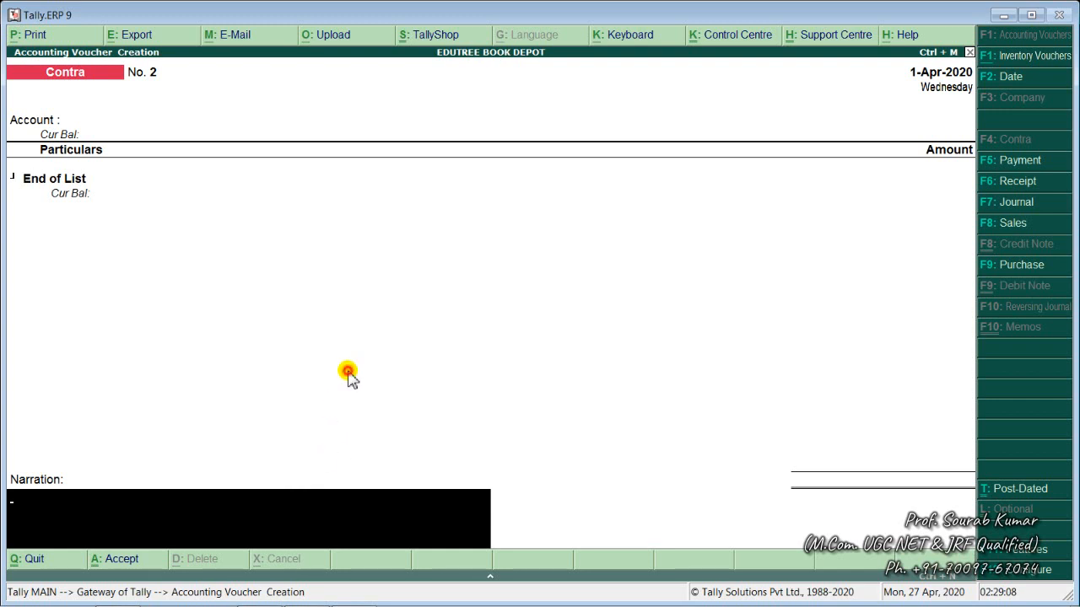
key(F5)
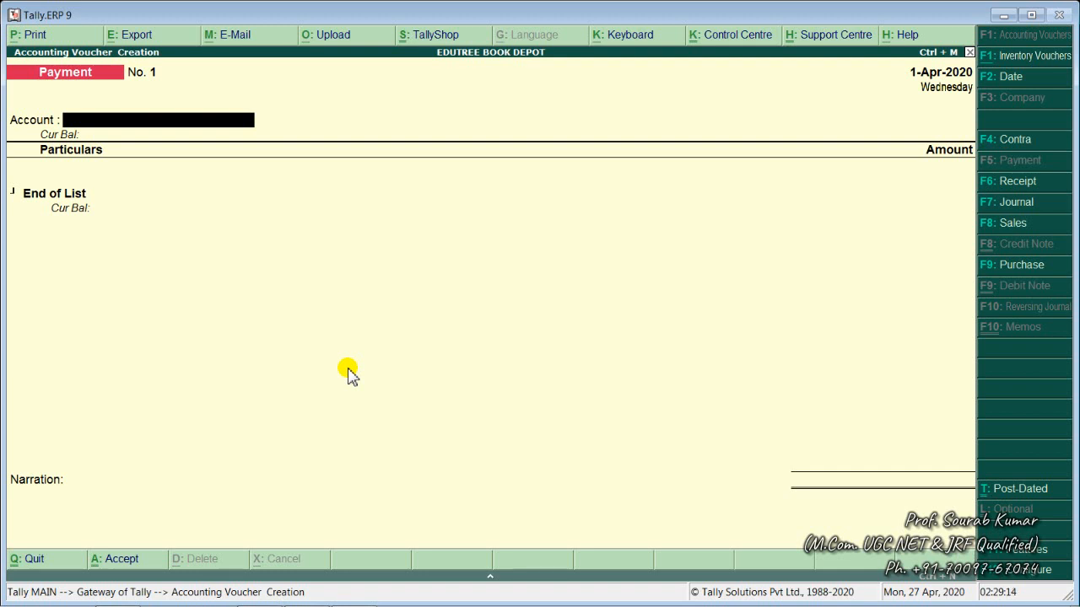
text(SB)
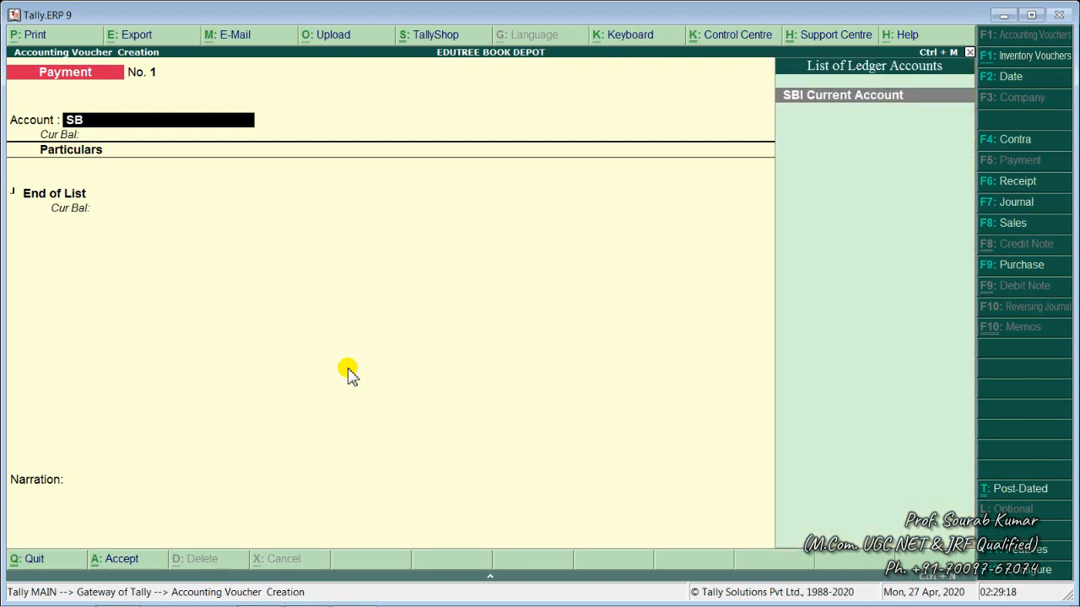
key(Return)
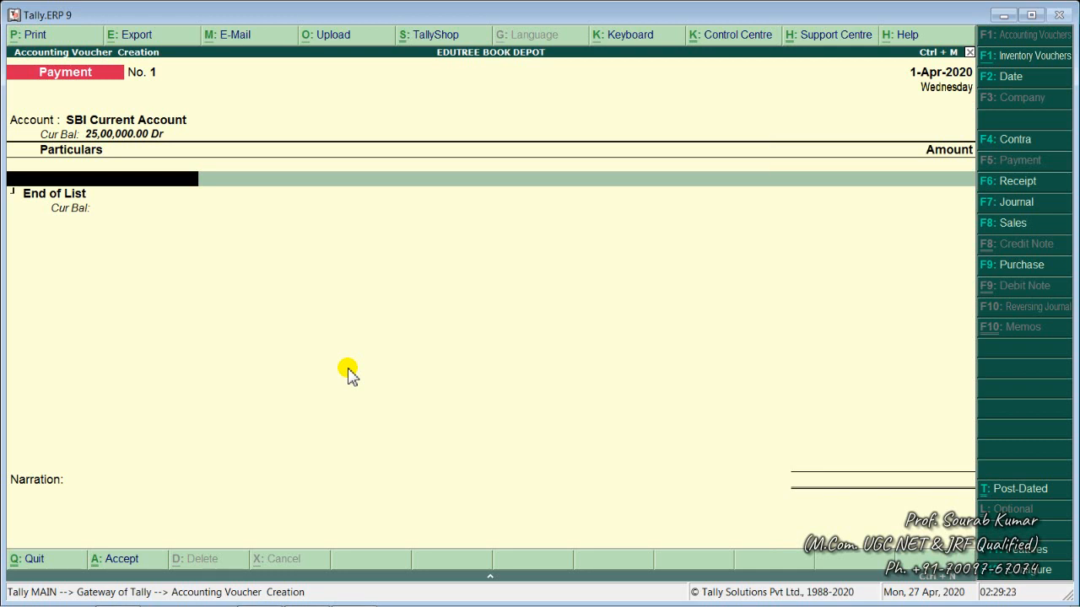
Choose Building Account under particulars with an amount of 15,00,000 and finish the particulars list.
text(B)
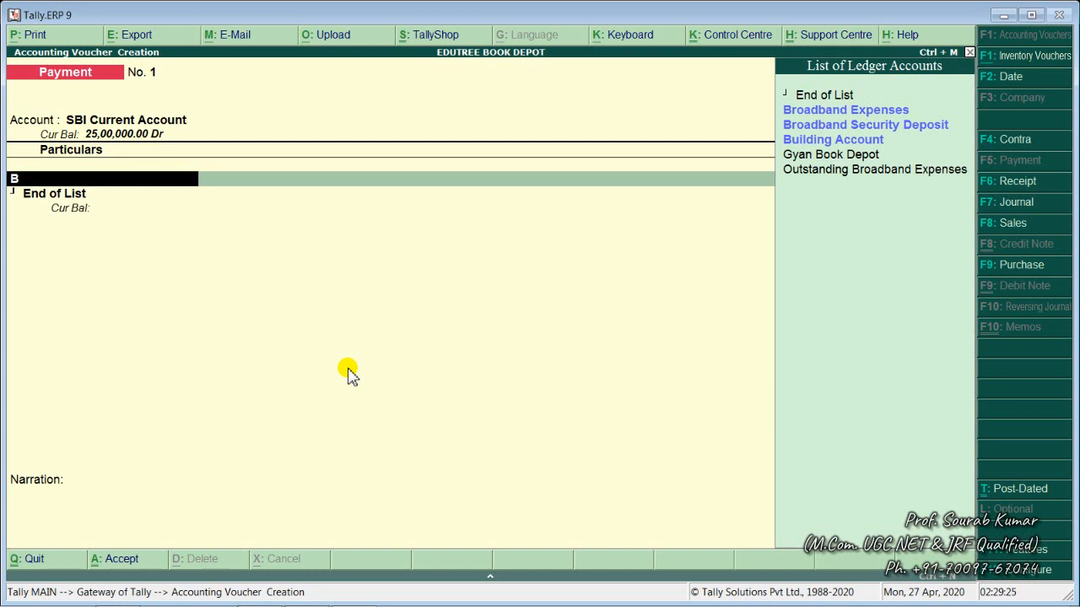
key(Down)
key(Down)
key(Down)
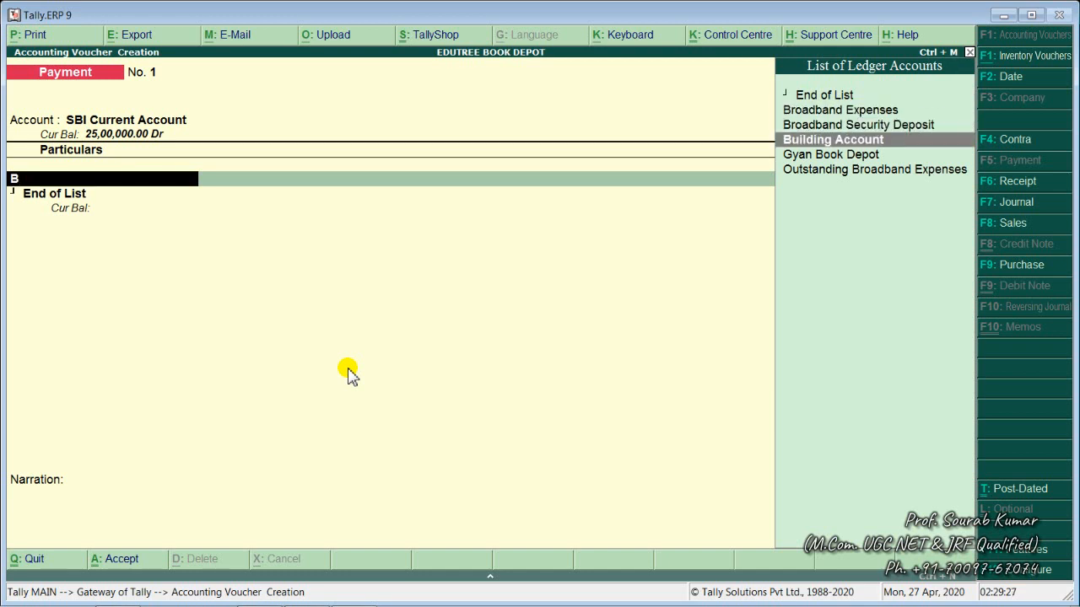
key(Return)
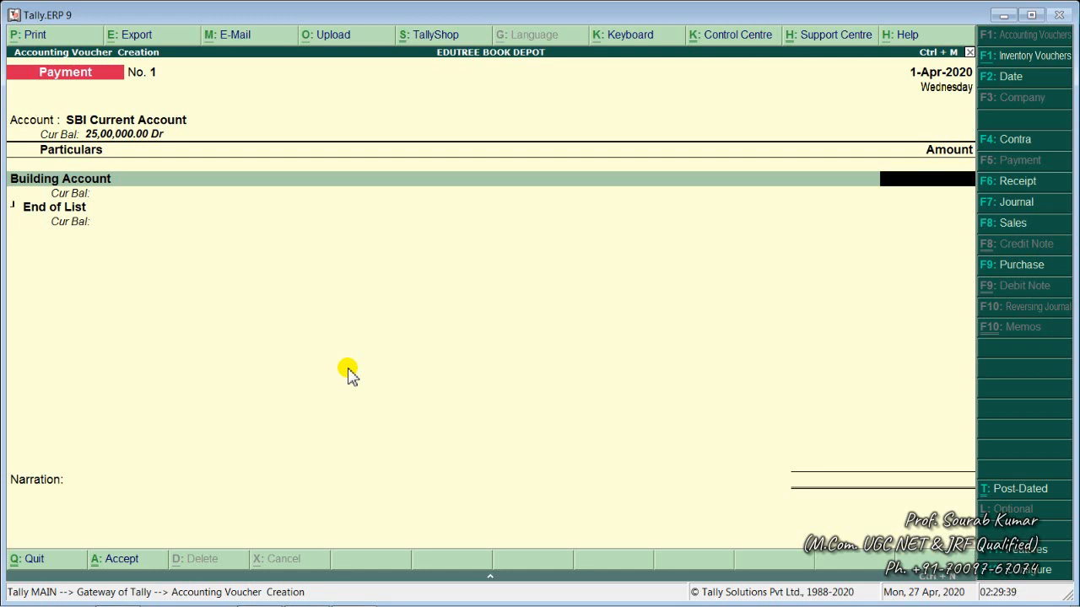
text(15,00,000)
key(Return)
key(Return)
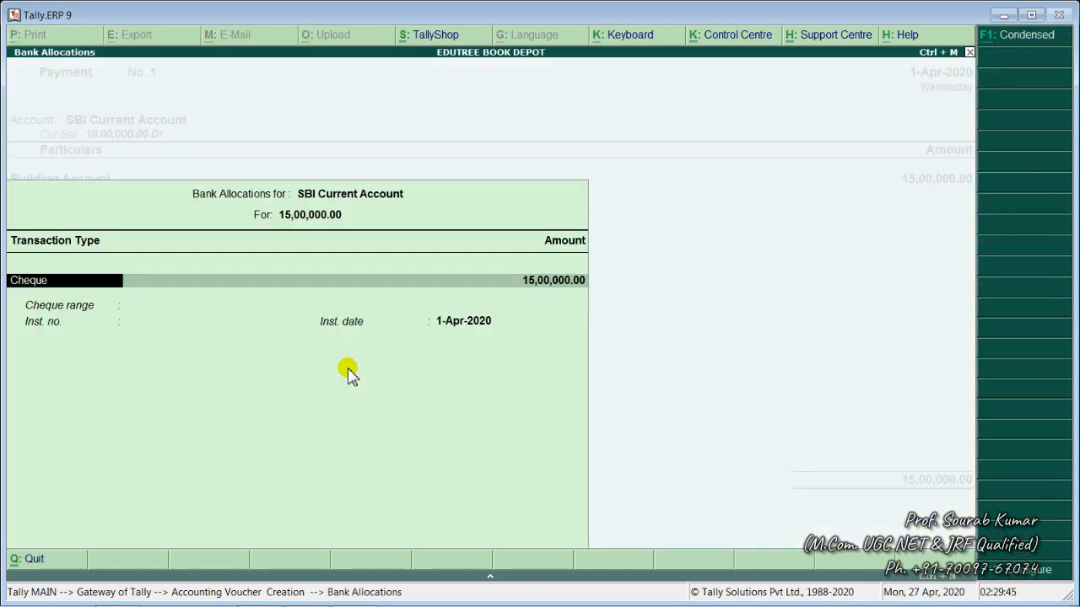
Accept the cheque bank allocation with cheque range Not Applicable, no instrument number and instrument date 1-Apr-2020.
key(Return)
key(Return)
key(Return)
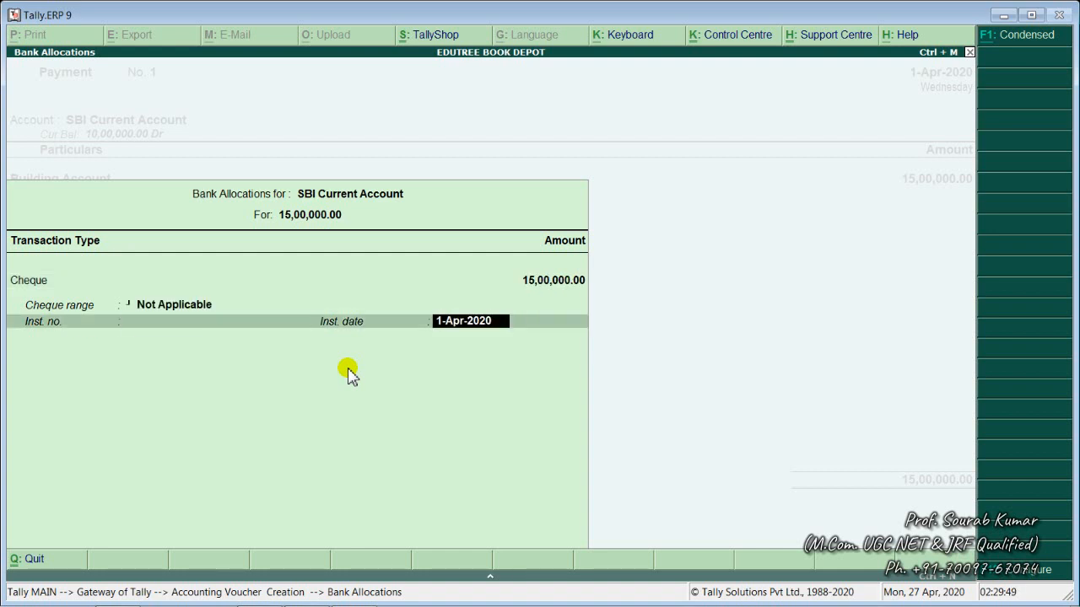
key(Return)
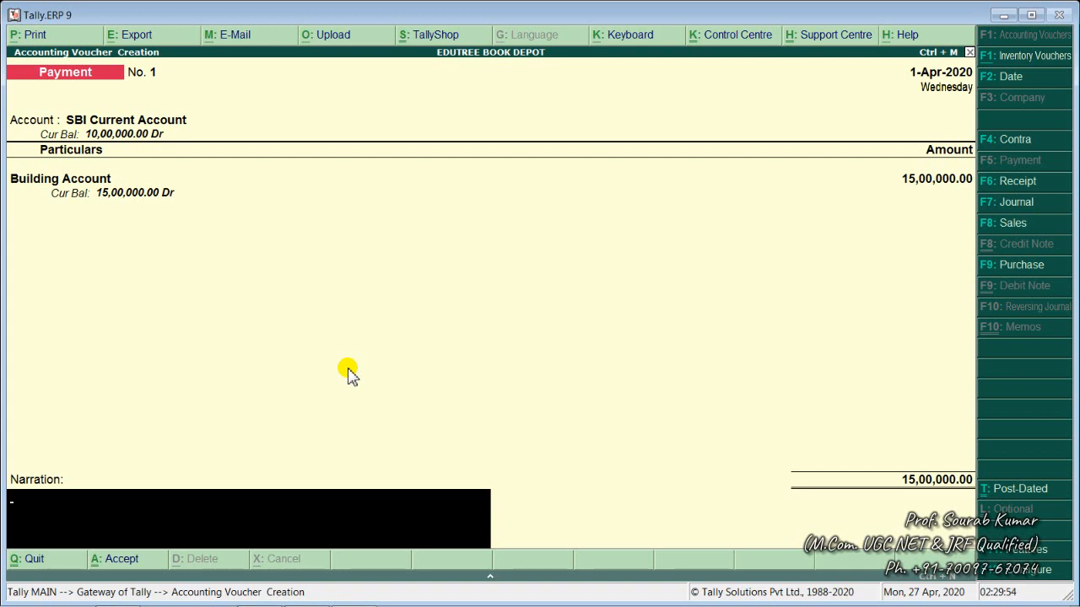
Enter a narration stating that the payment is for purchase of building, and save the payment voucher.
text(For purchase of buid)
text(ing)
key(Return)
key(Return)
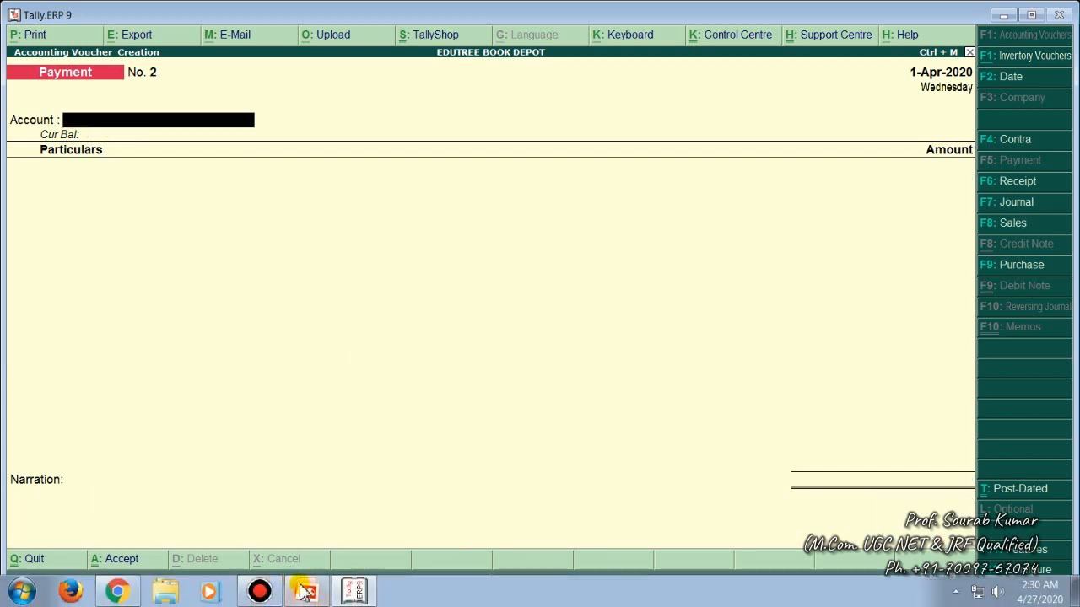
Switch to PowerPoint to read and highlight the fourth transaction, the furniture purchase, and return to Tally.ERP 9.
click(307, 593)
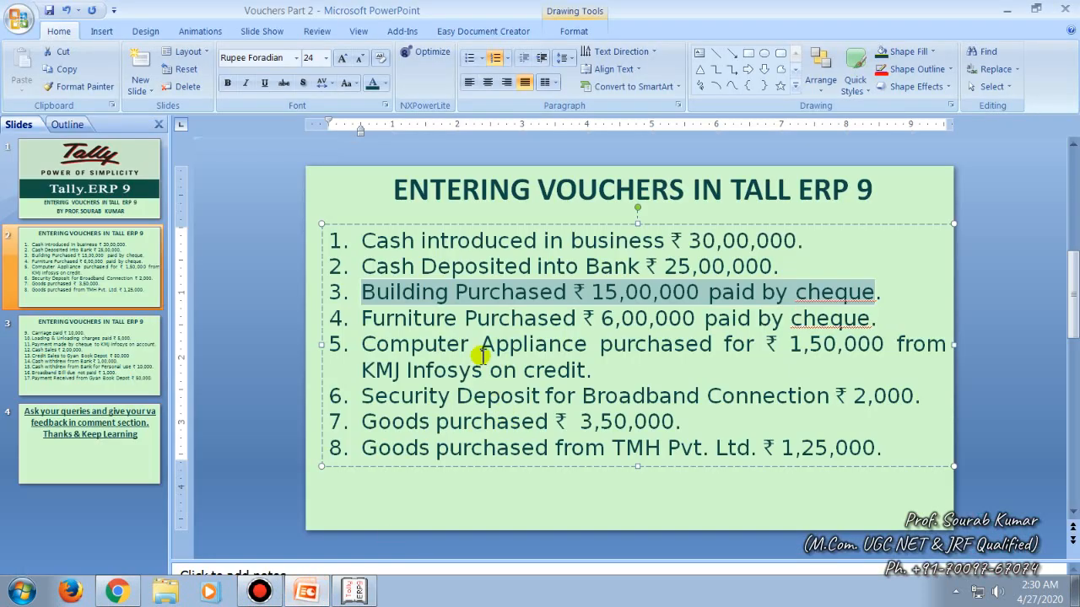
drag(359, 318, 861, 318)
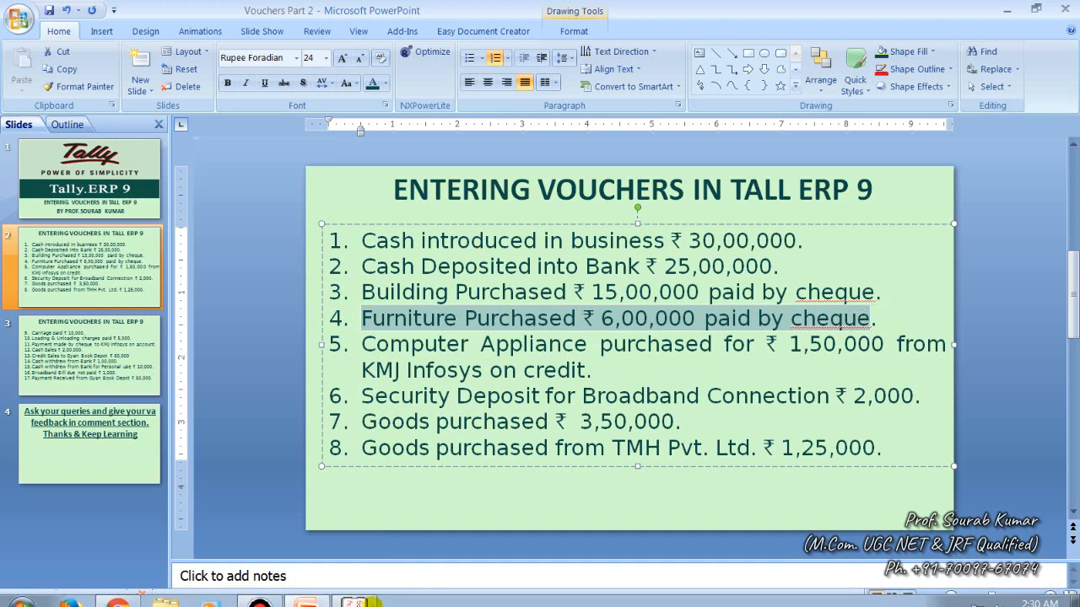
mouse_move(356, 593)
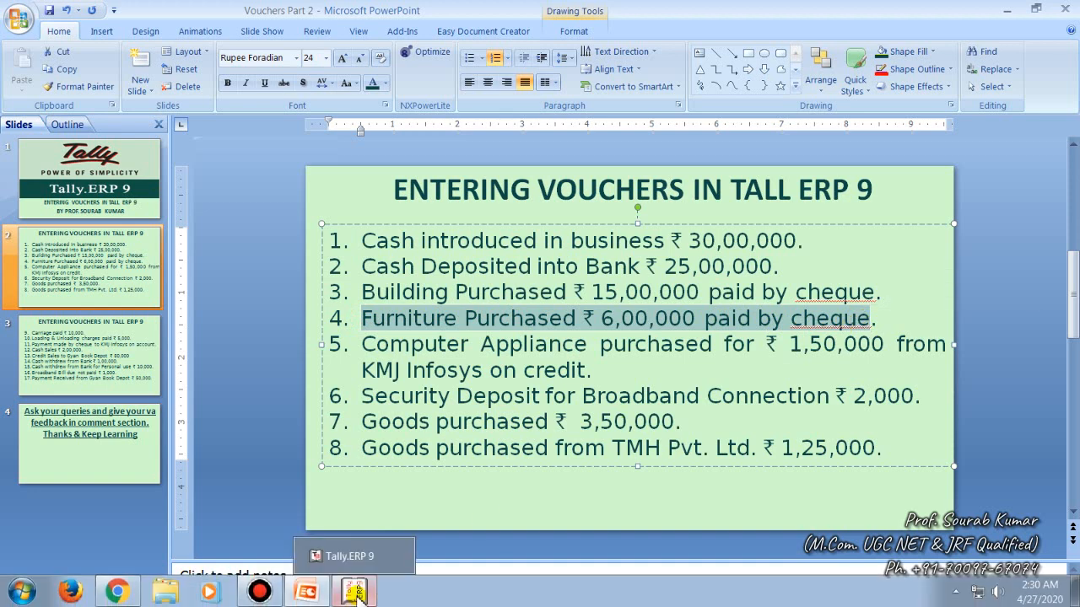
click(356, 593)
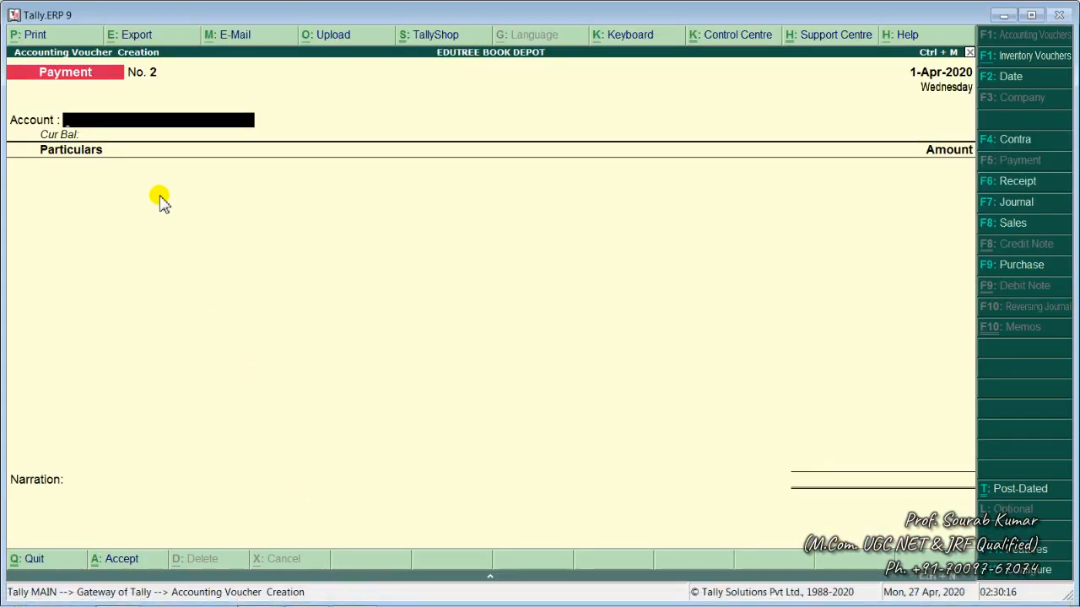
Set SBI Current Account as the second payment voucher's account and enter Furniture Account under particulars with an amount of 6,00,000.
text(SB)
key(Return)
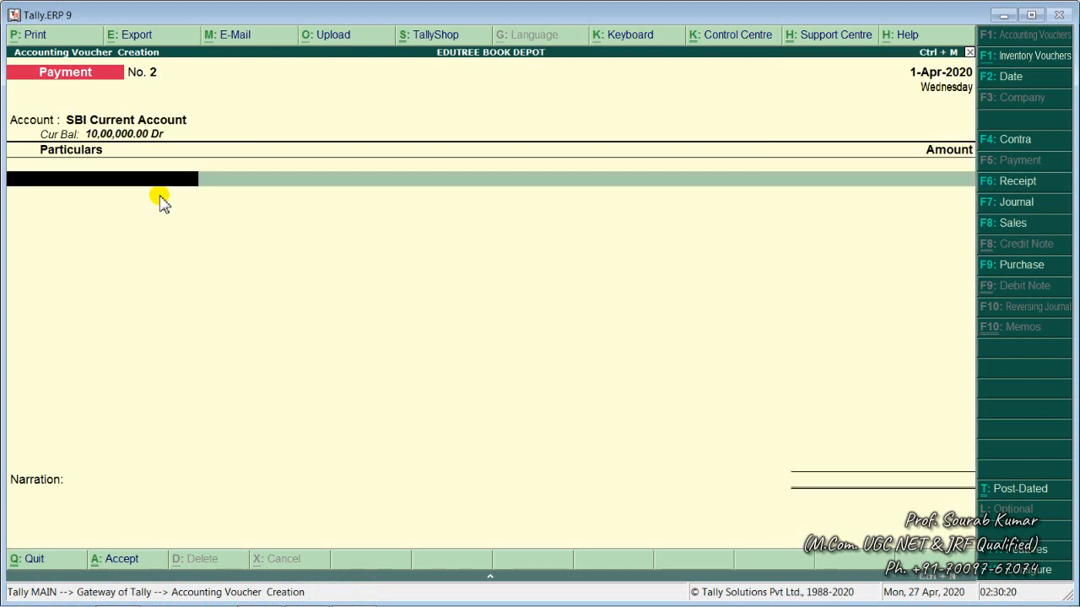
text(Fur)
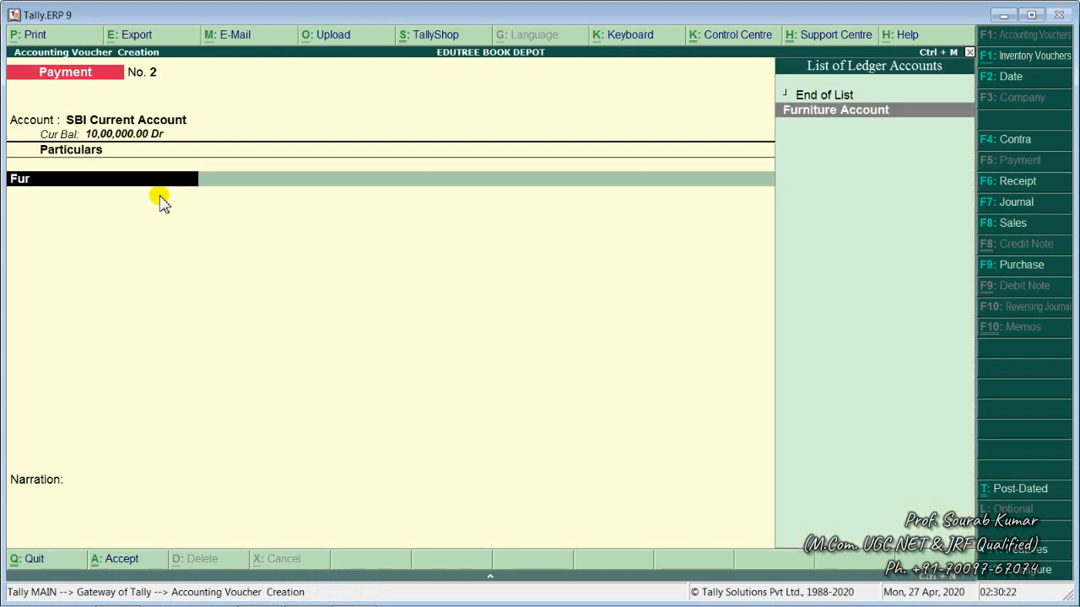
key(Return)
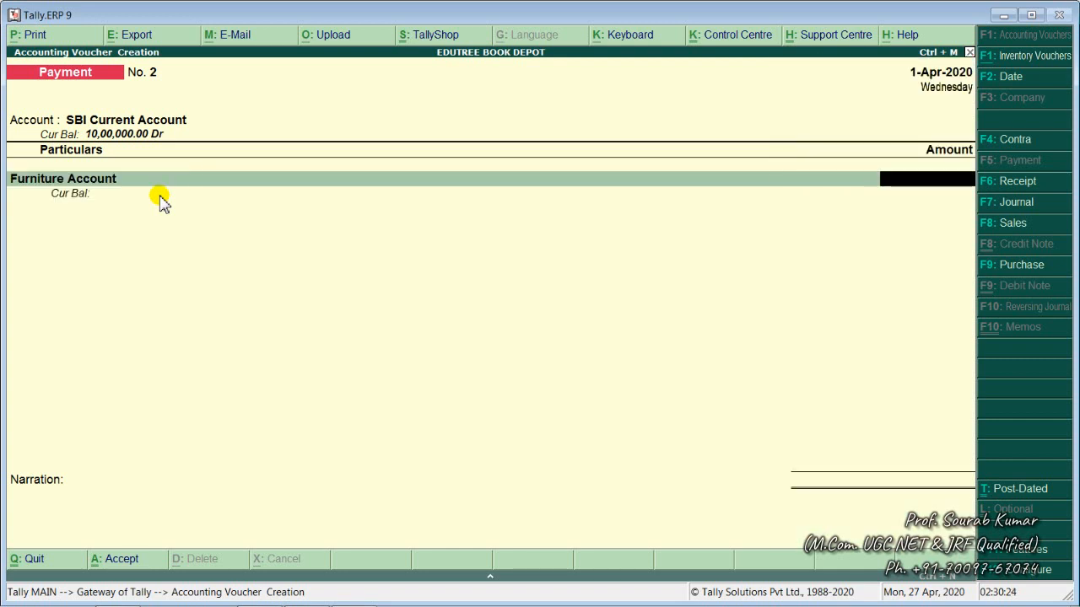
text(600000)
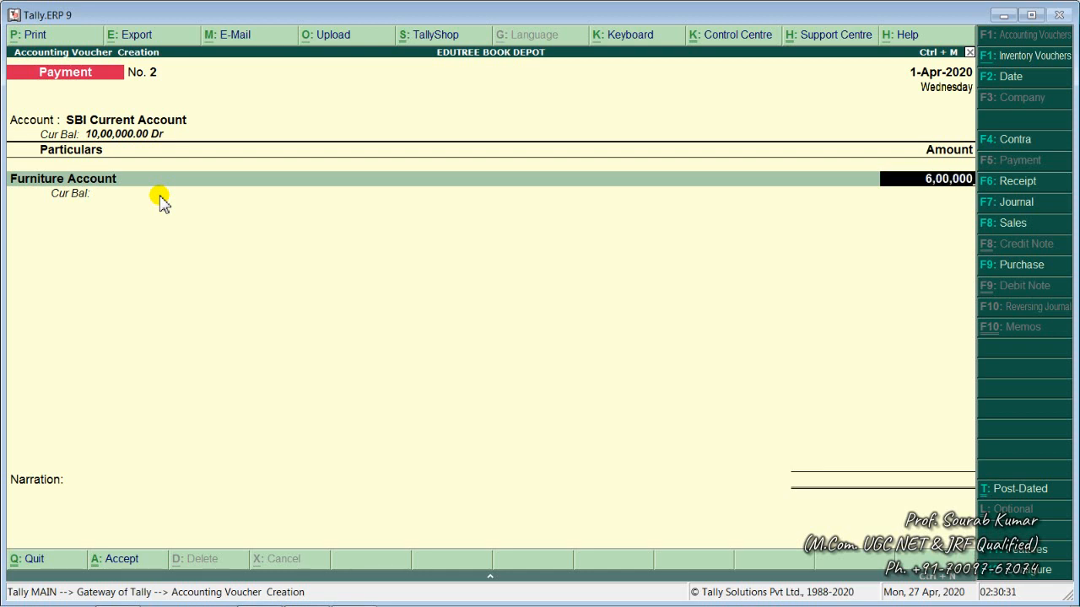
key(Return)
key(Return)
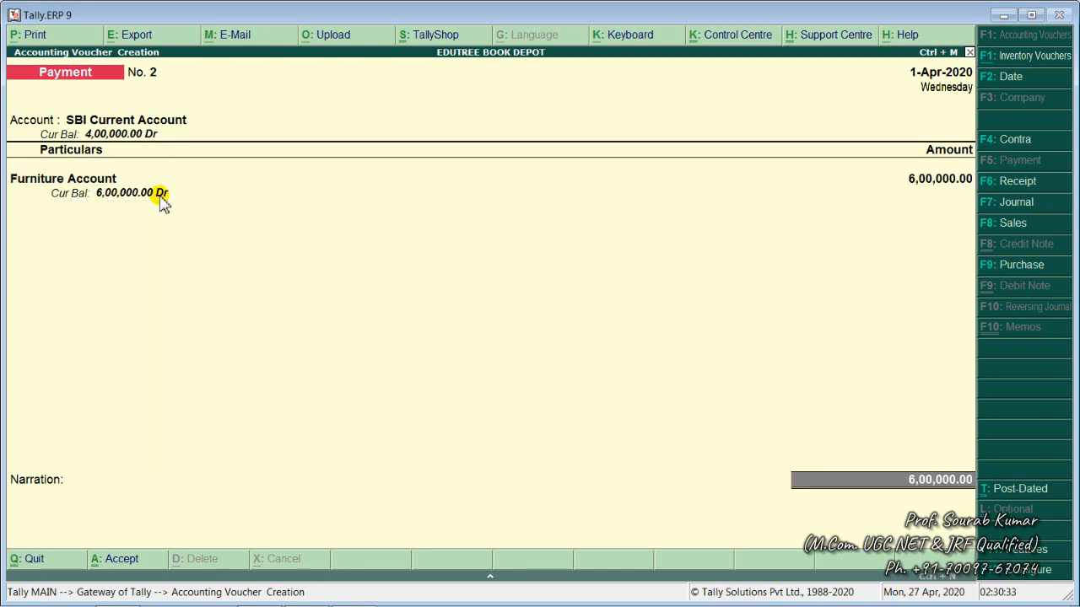
key(Return)
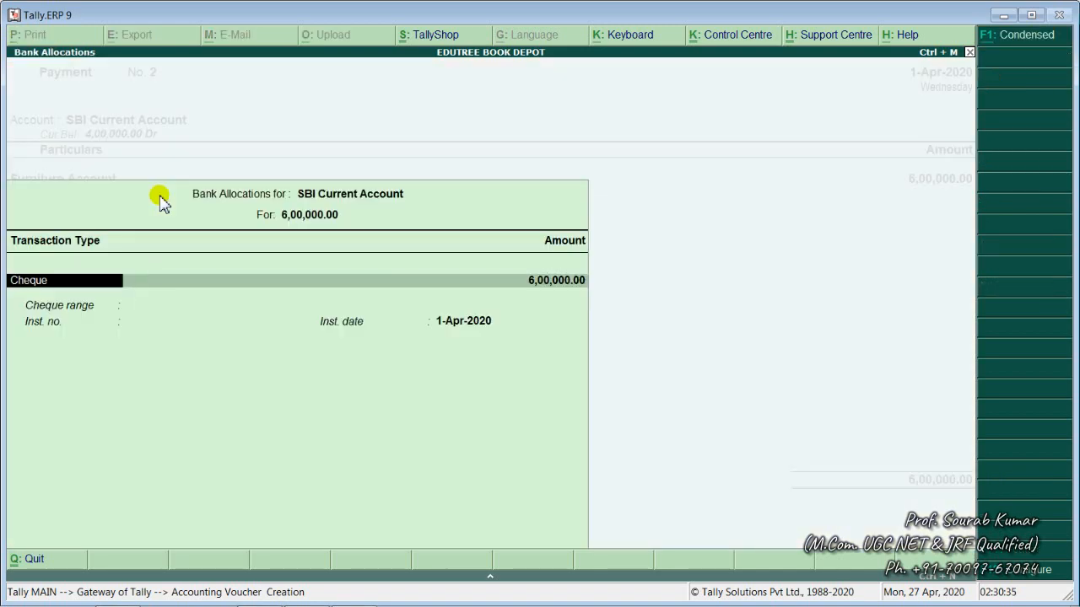
Accept the 6,00,000 cheque bank allocation for SBI Current Account with the instrument date 1-Apr-2020.
key(Return)
key(Return)
key(Return)
key(Return)
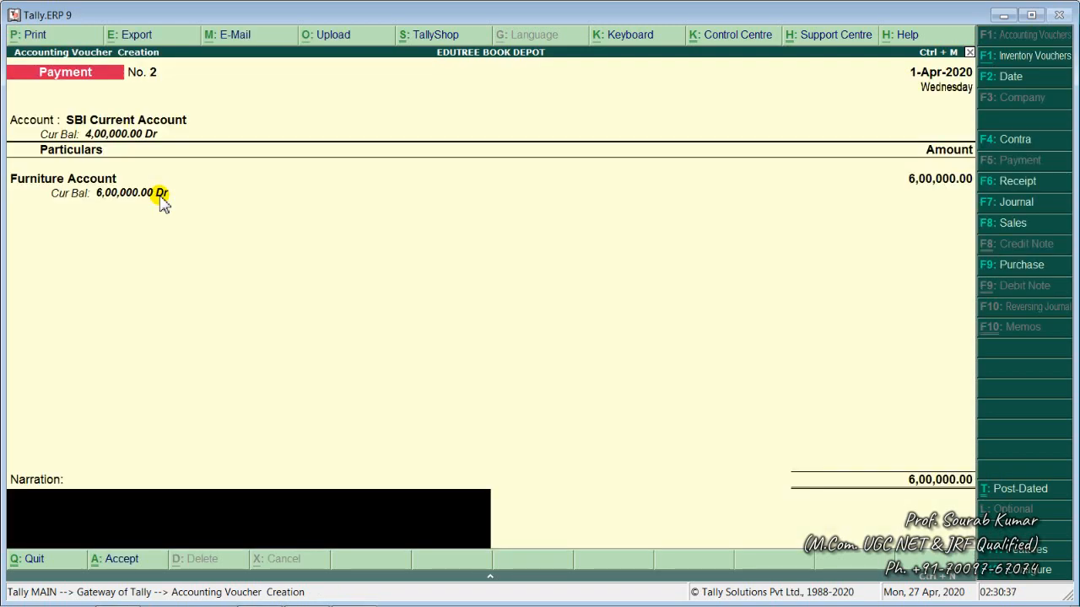
Enter the narration "For purchase of furniture" and save the furniture payment voucher.
text(For purchas)
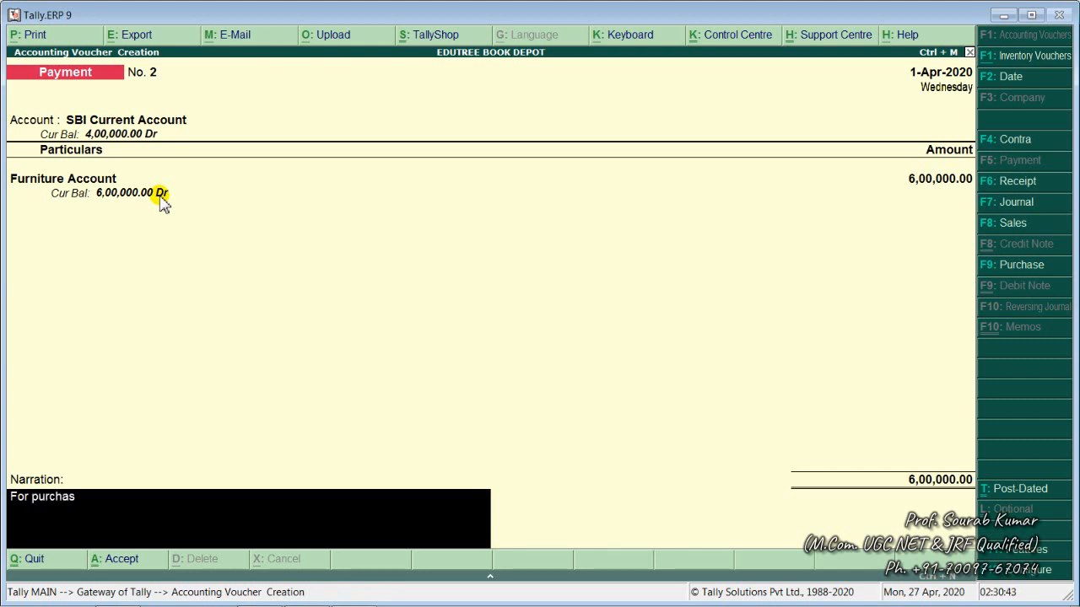
text(e of furniture)
key(Return)
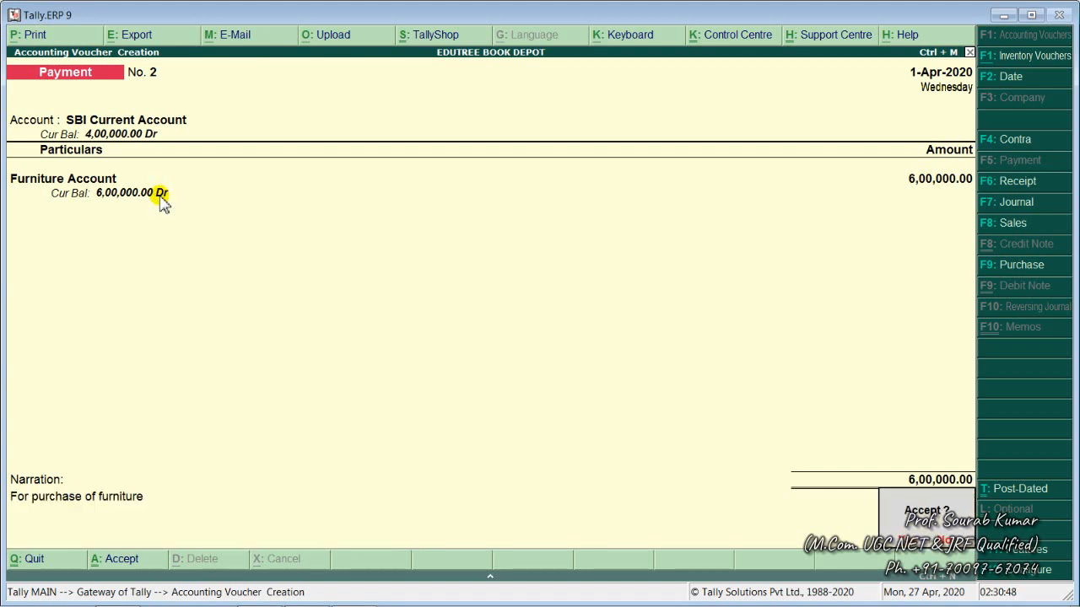
key(Return)
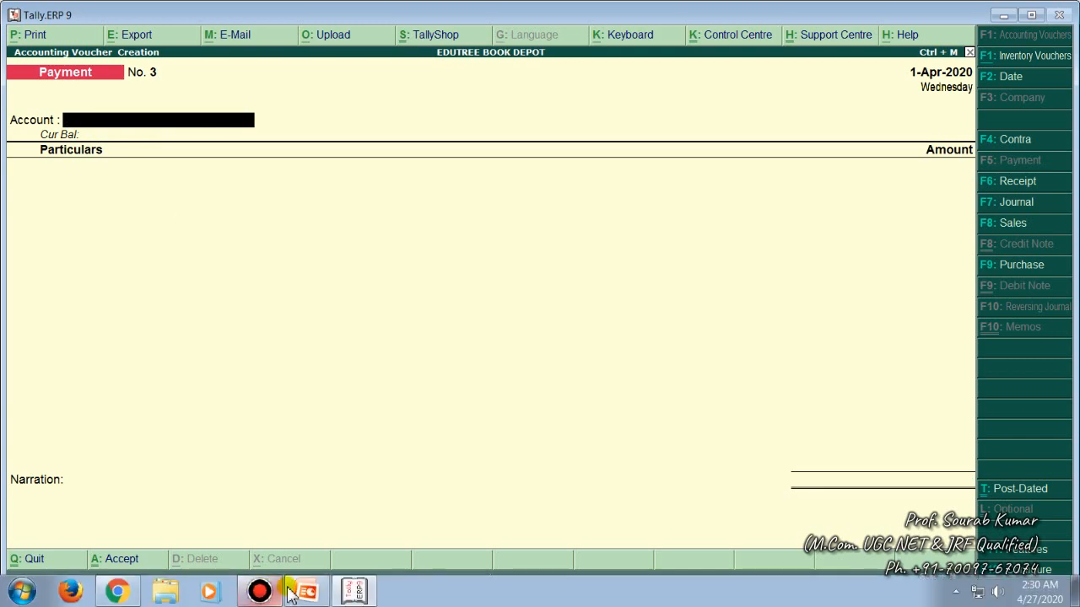
Switch to PowerPoint to read the fifth transaction, the computer appliance purchase on credit, and return to Tally.ERP 9.
click(302, 589)
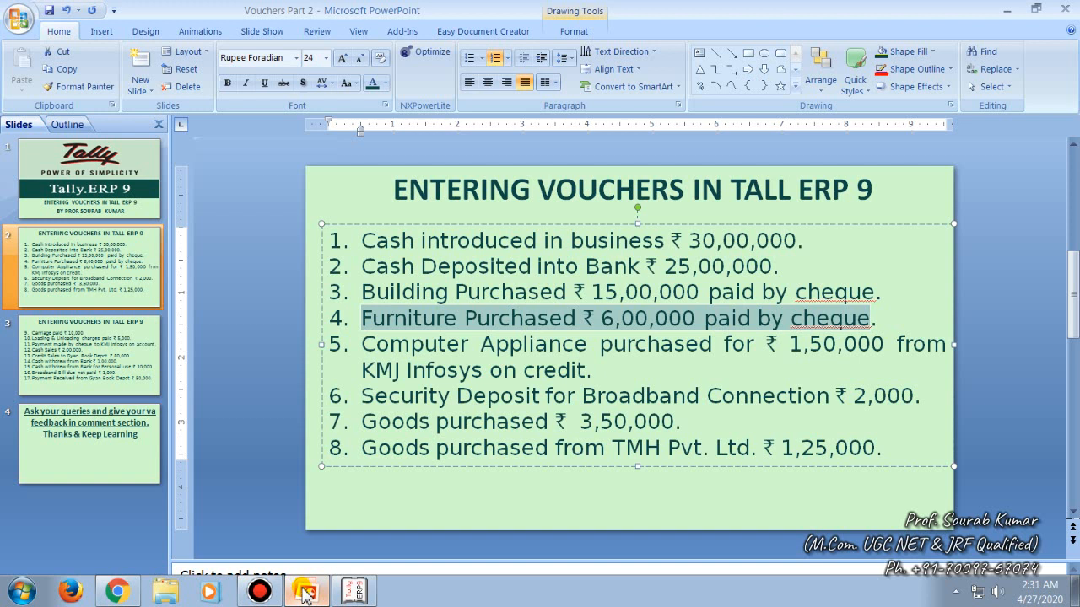
click(305, 593)
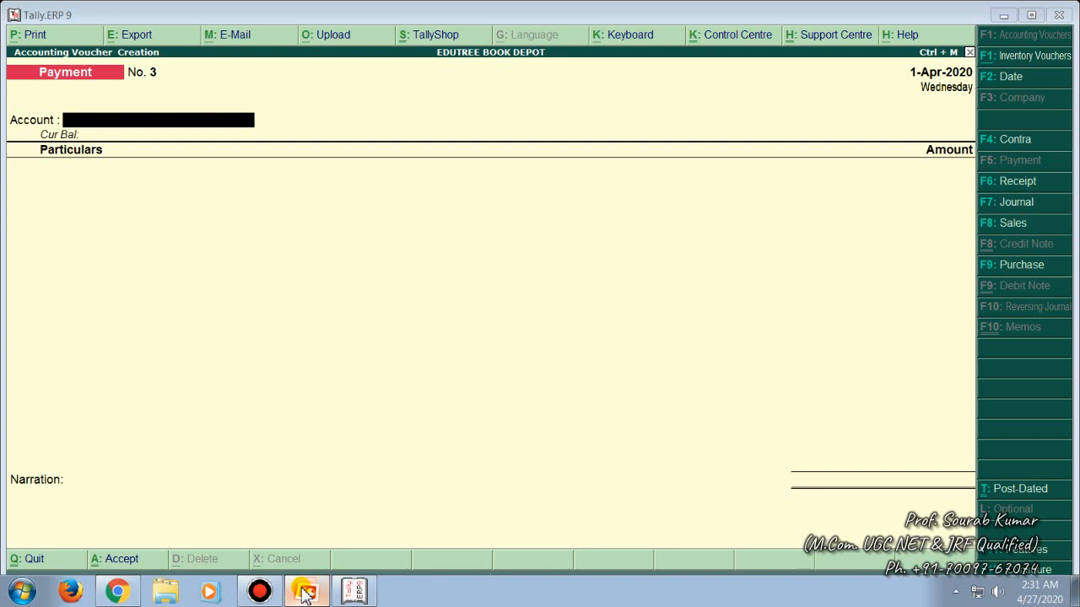
click(305, 594)
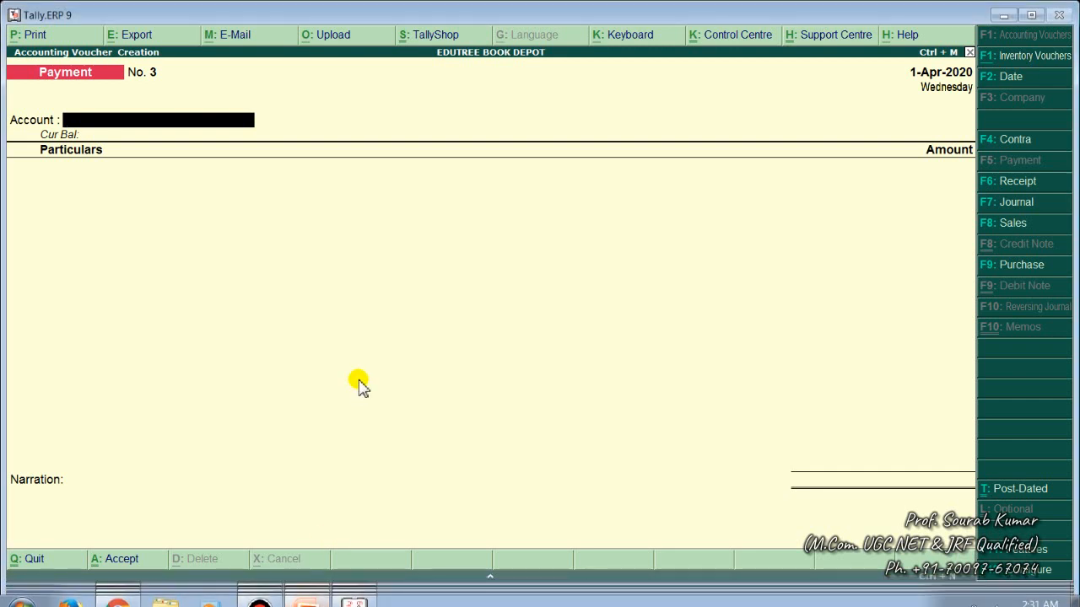
click(196, 122)
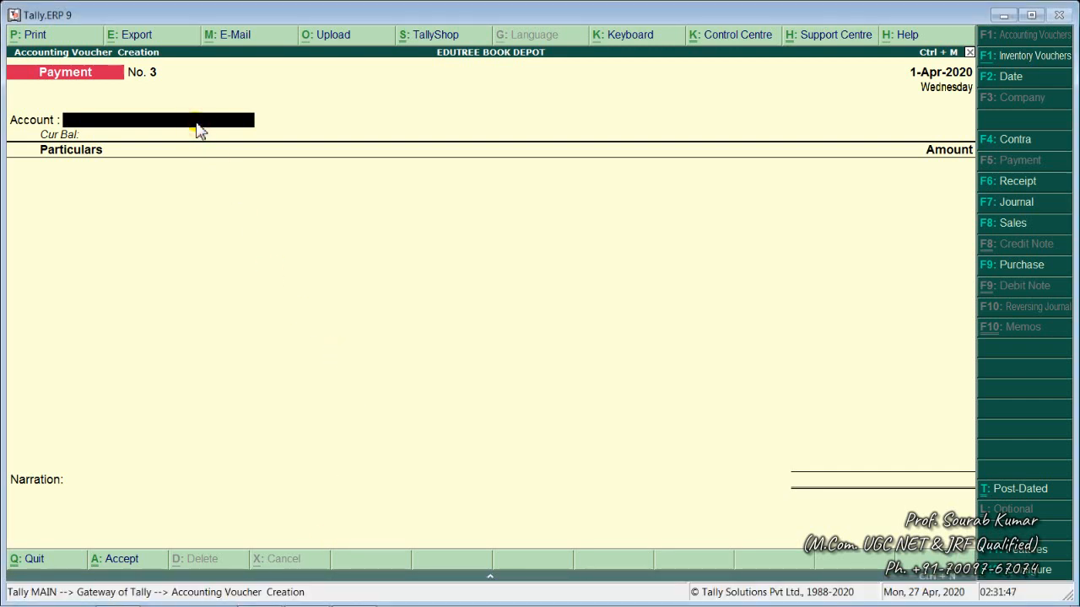
Start a journal voucher debiting Computer Appliance with 1,50,000 and set the second line as a credit (To) entry.
key(F7)
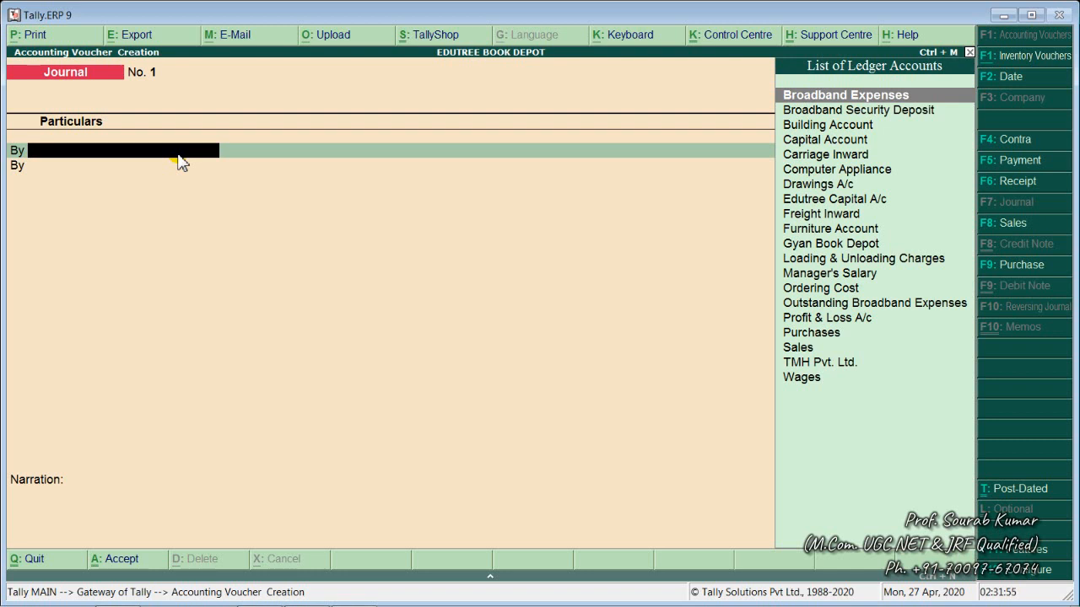
key(Down)
key(Down)
key(Down)
key(Down)
key(Down)
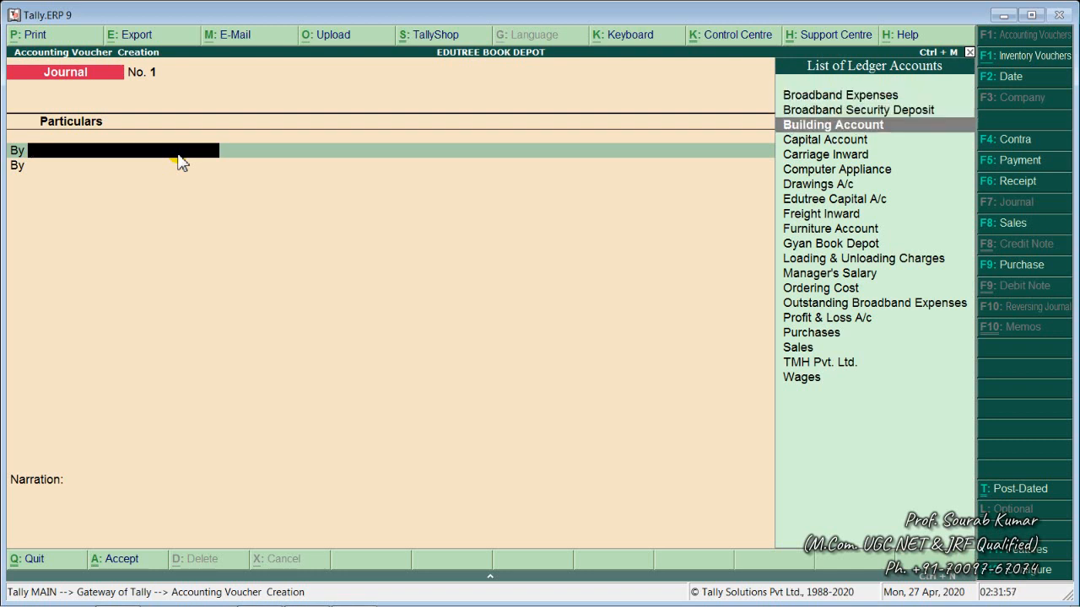
key(Return)
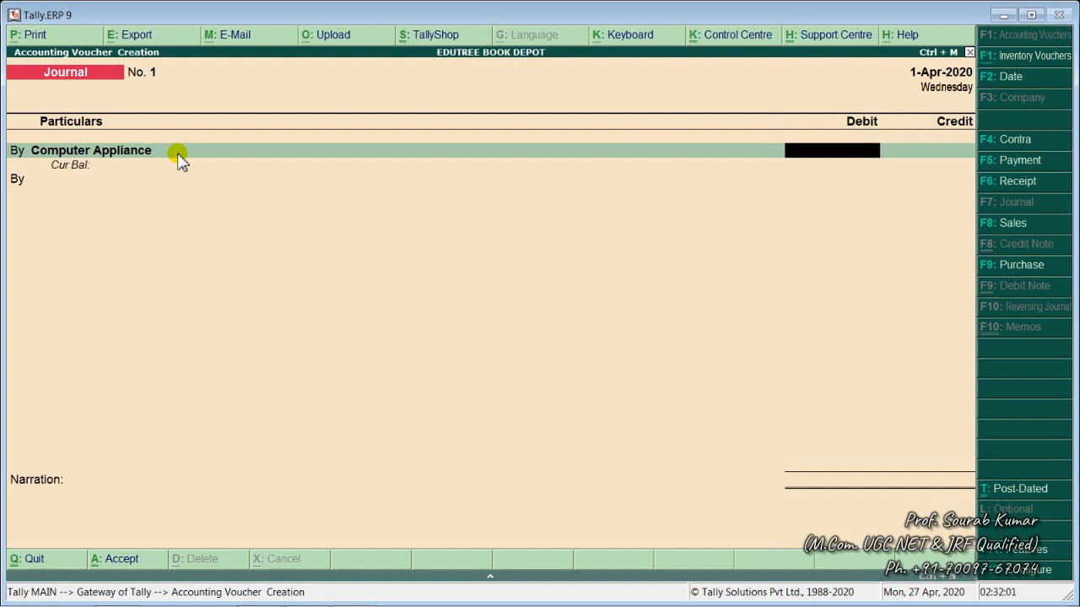
text(1,50,000)
key(Return)
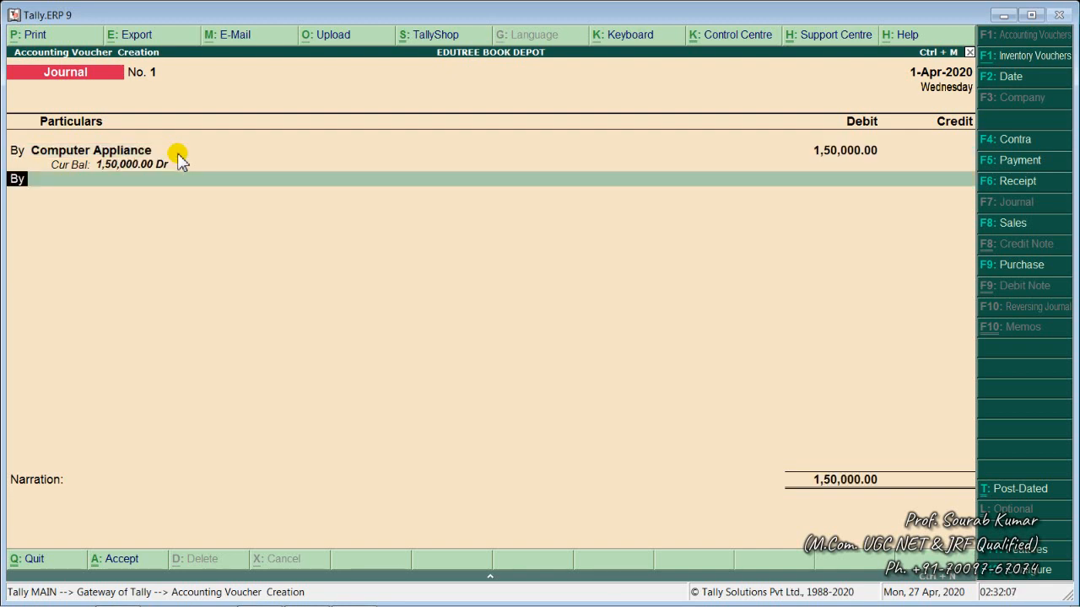
text(T)
key(Return)
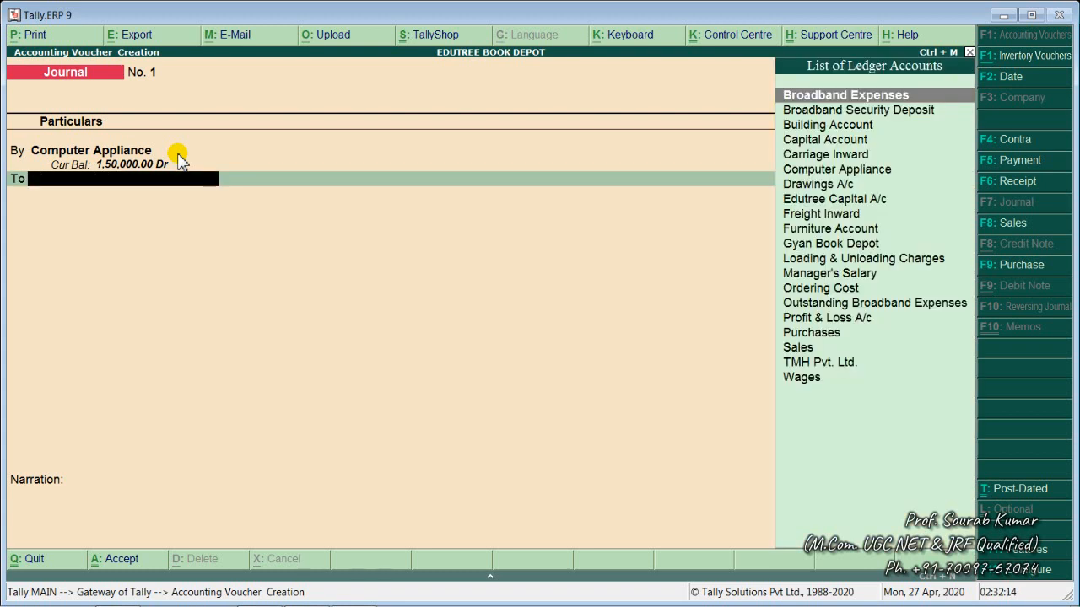
Look through the list of ledger accounts for a KMJ Infosys ledger to credit.
key(Down)
key(Down)
key(Down)
key(Down)
key(Down)
key(Down)
key(Down)
key(Down)
key(Down)
key(Down)
key(Down)
key(Down)
key(Down)
key(Down)
key(Down)
key(Down)
key(Down)
key(Down)
key(Down)
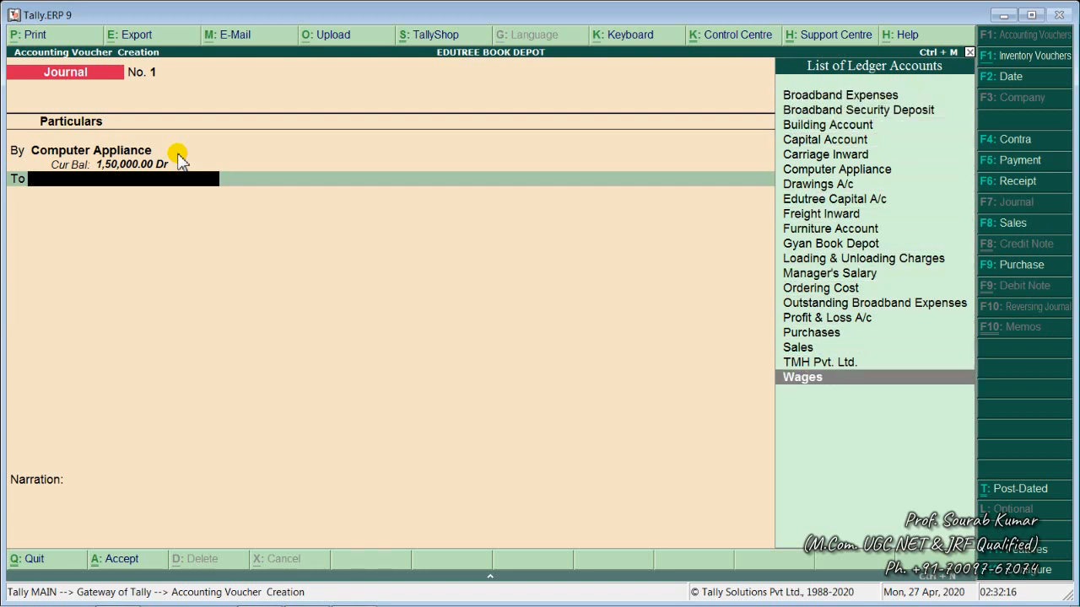
key(Up)
key(Up)
key(Up)
key(Up)
key(Up)
key(Up)
key(Up)
key(Up)
key(Up)
key(Up)
key(Up)
key(Up)
key(Up)
key(Up)
key(Up)
key(Up)
key(Up)
key(Up)
key(Up)
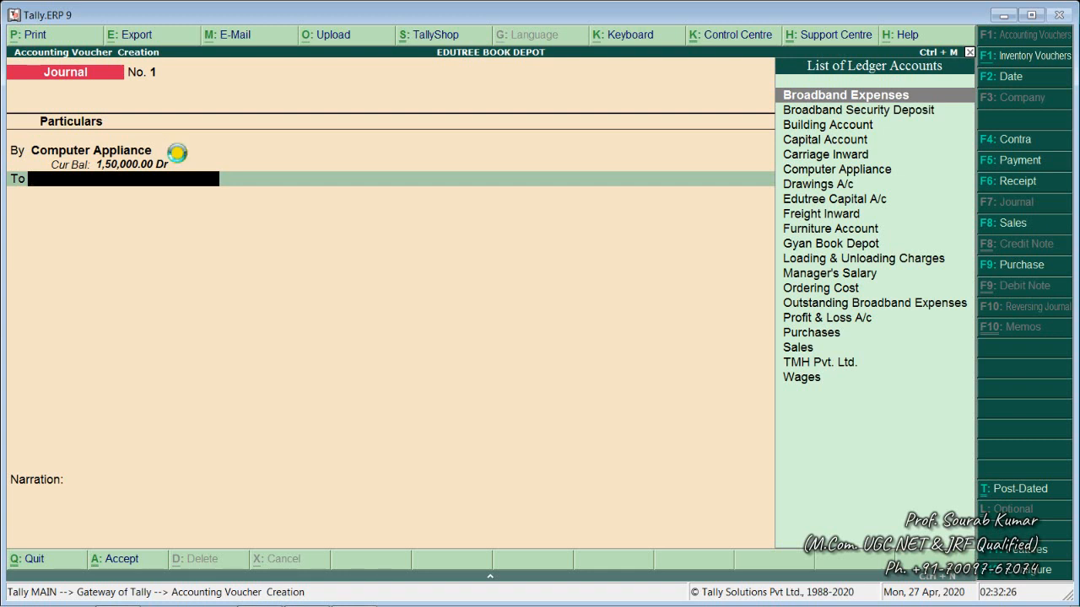
Start creating a ledger from within the journal voucher and name it KMJ Infosys, leaving the alias empty.
key(alt+c)
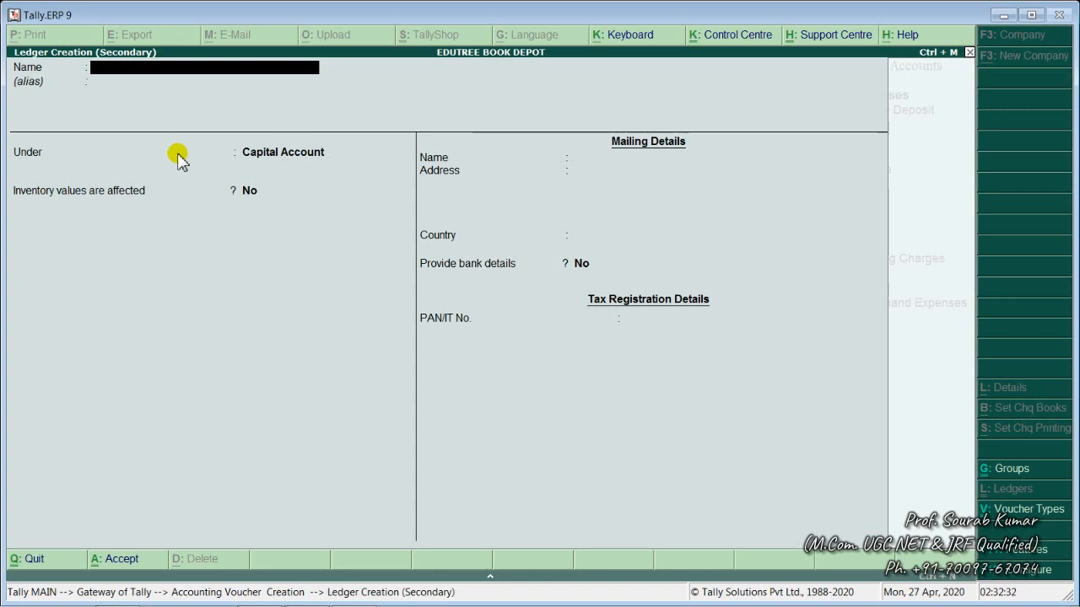
text(KMJ Infosy)
key(Return)
key(Return)
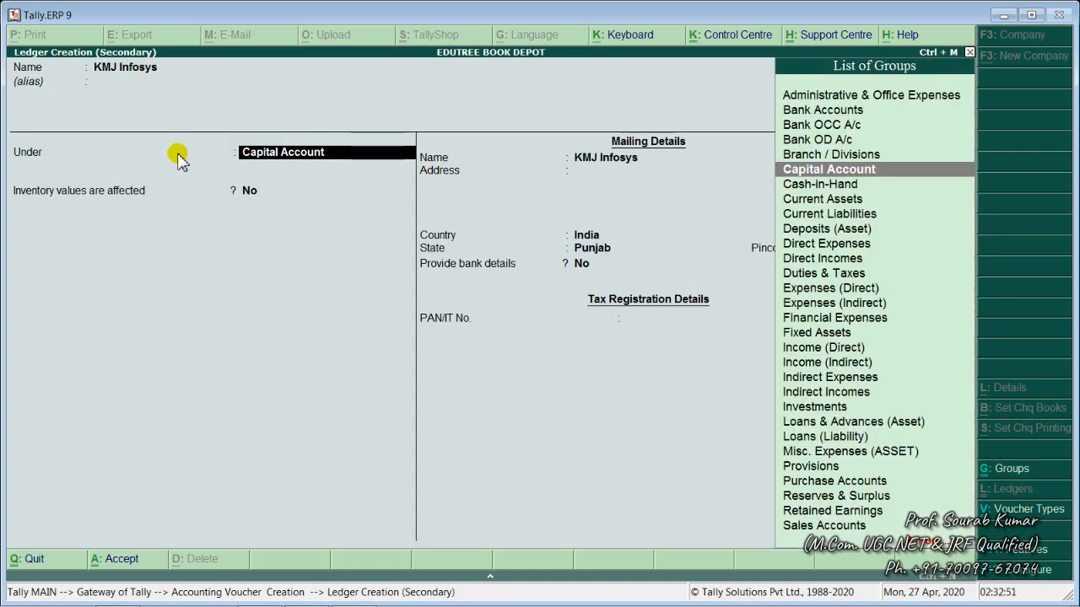
Look through the list of groups for one suitable for the KMJ Infosys ledger.
key(Down)
key(Down)
key(Down)
key(Down)
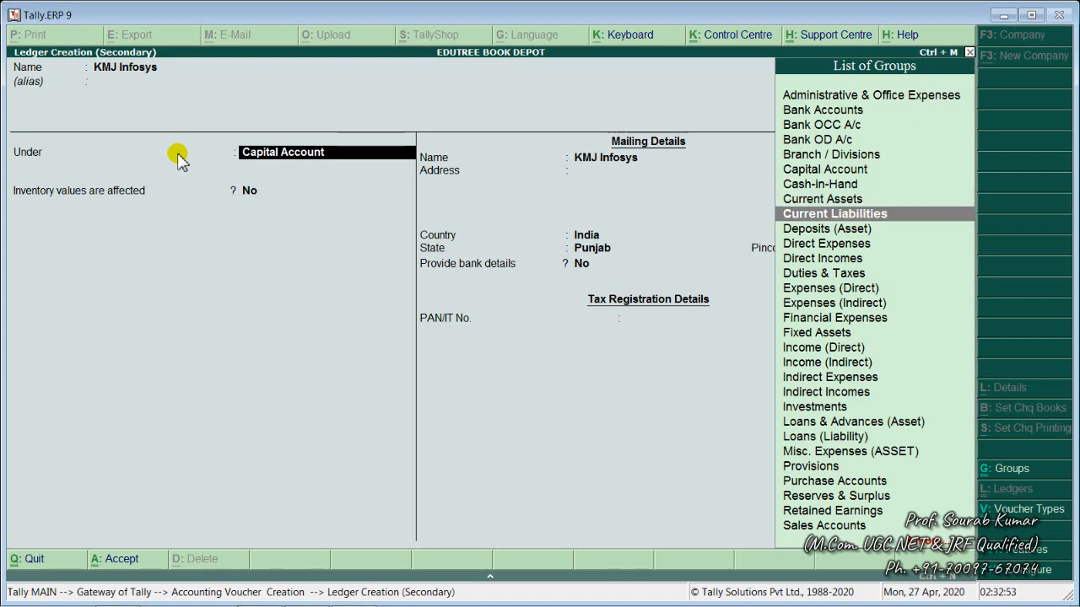
key(Down)
key(Down)
key(Down)
key(Down)
key(Down)
key(Down)
key(Down)
key(Down)
key(Down)
key(Down)
key(Down)
key(Down)
key(Down)
key(Down)
key(Down)
key(Down)
key(Down)
key(Down)
key(Down)
key(Down)
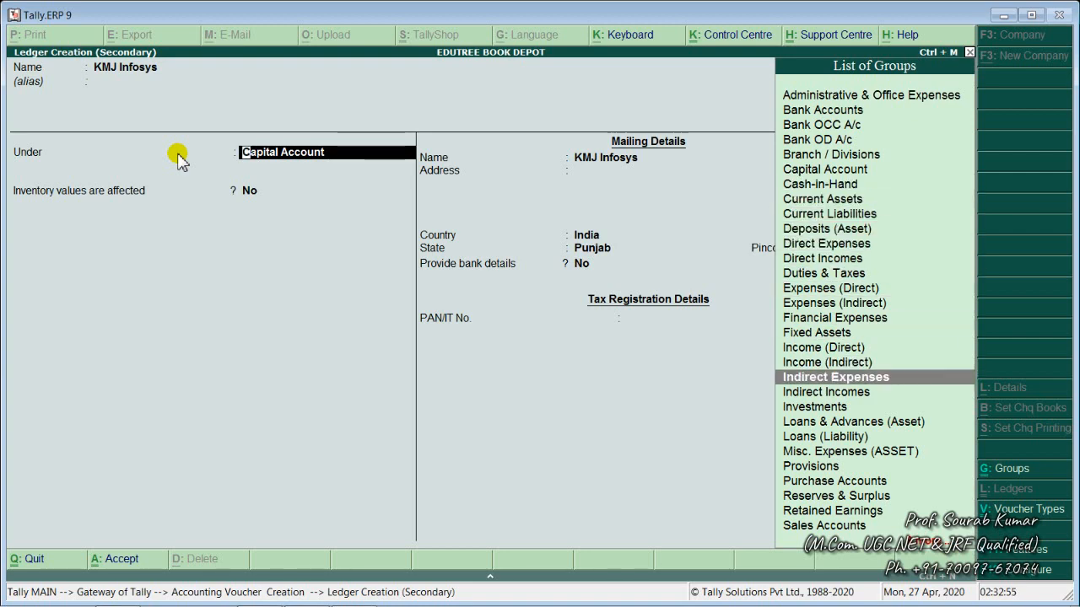
key(Down)
key(Down)
key(Down)
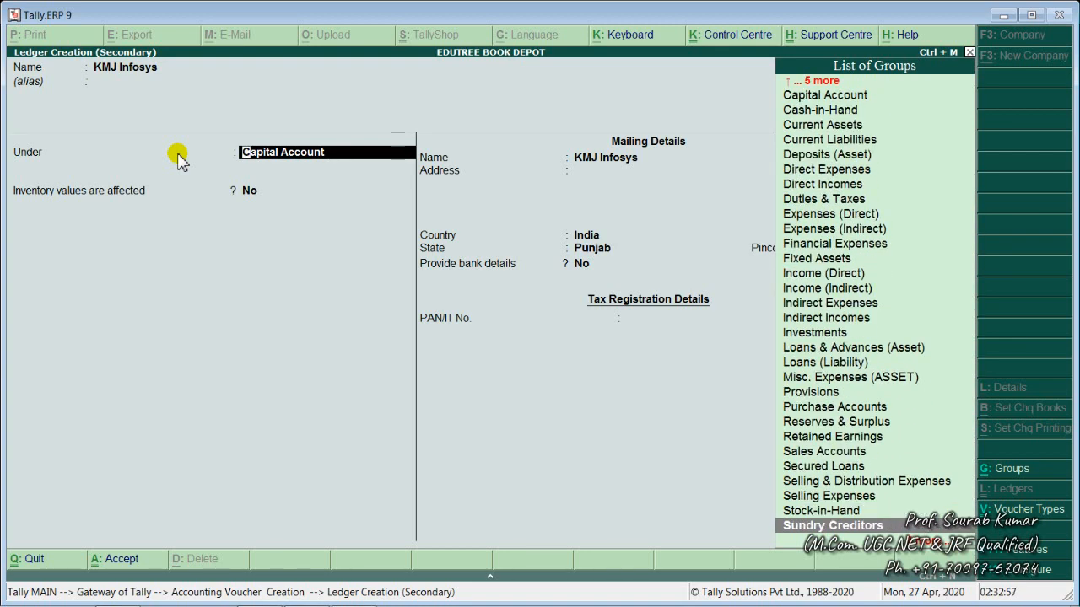
key(Down)
key(Down)
key(Down)
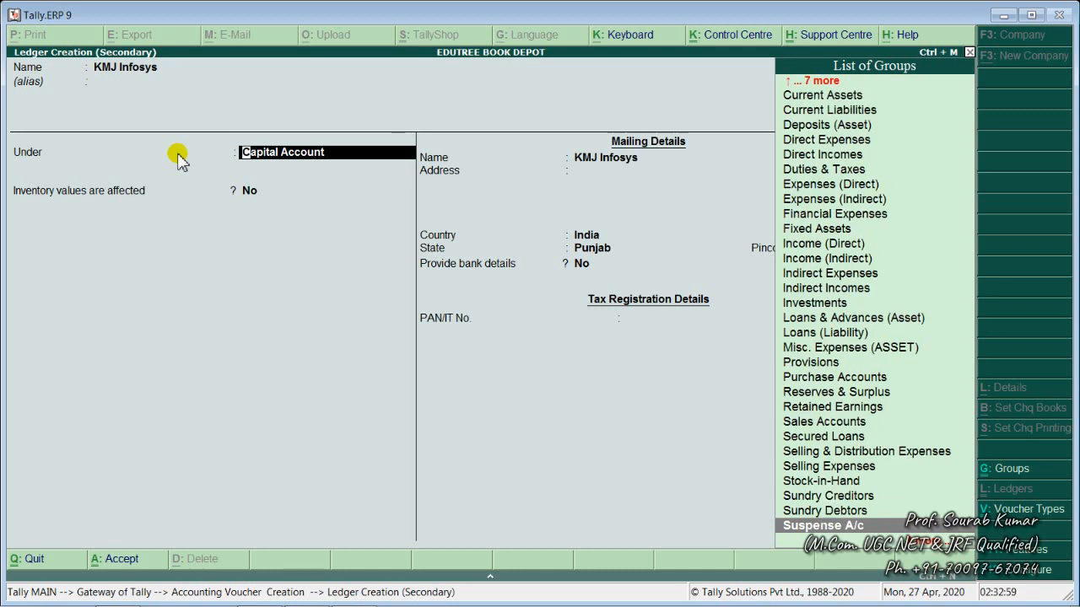
key(Up)
key(Up)
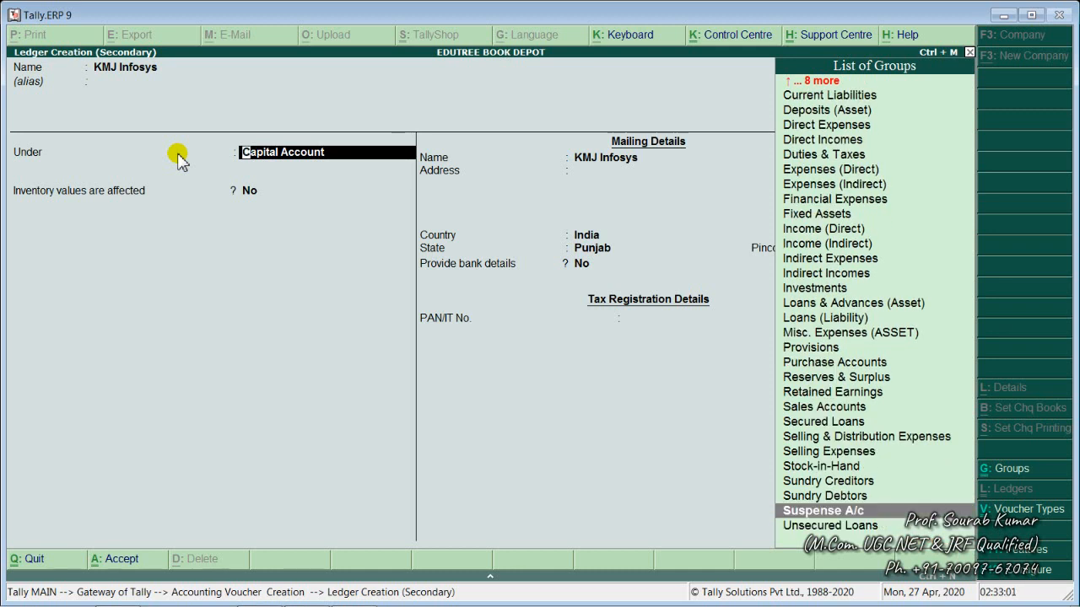
key(Up)
key(Up)
key(Up)
key(Up)
key(Up)
key(Up)
key(Up)
key(Up)
key(Up)
key(Up)
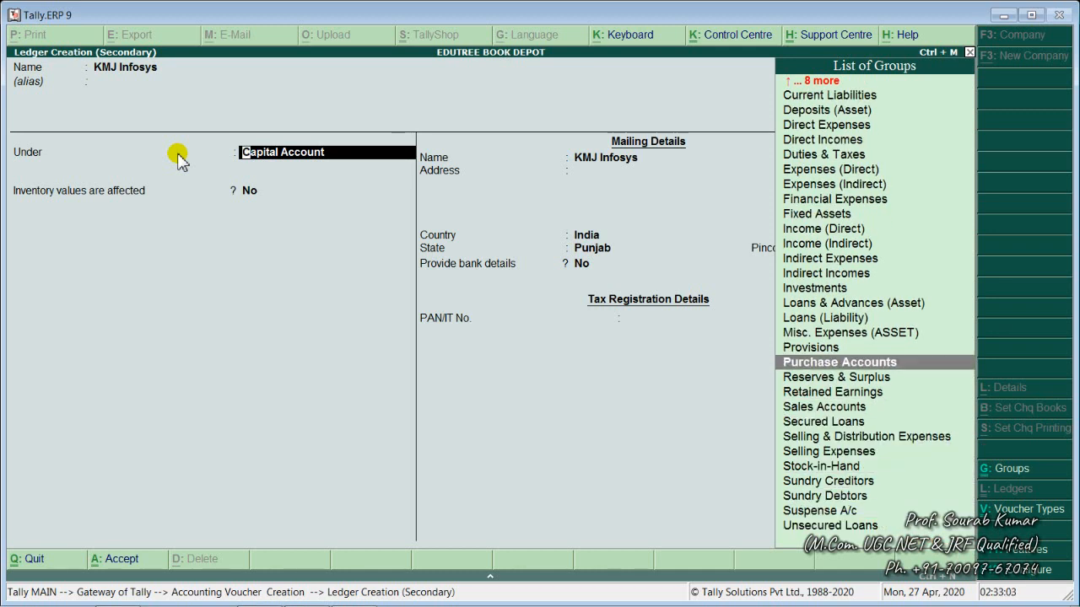
key(Up)
key(Up)
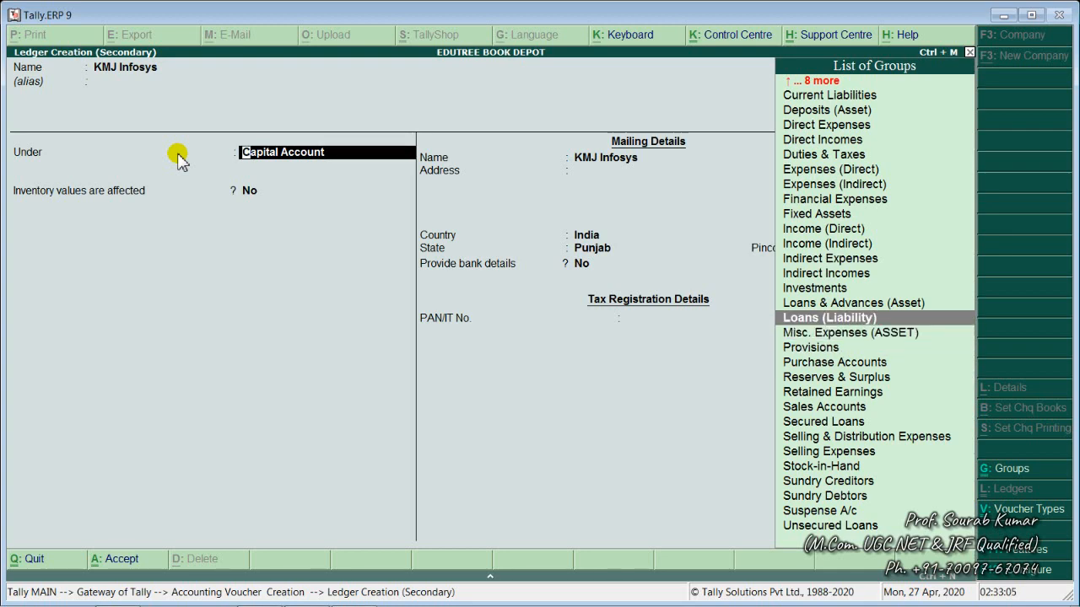
key(Up)
key(Up)
key(Up)
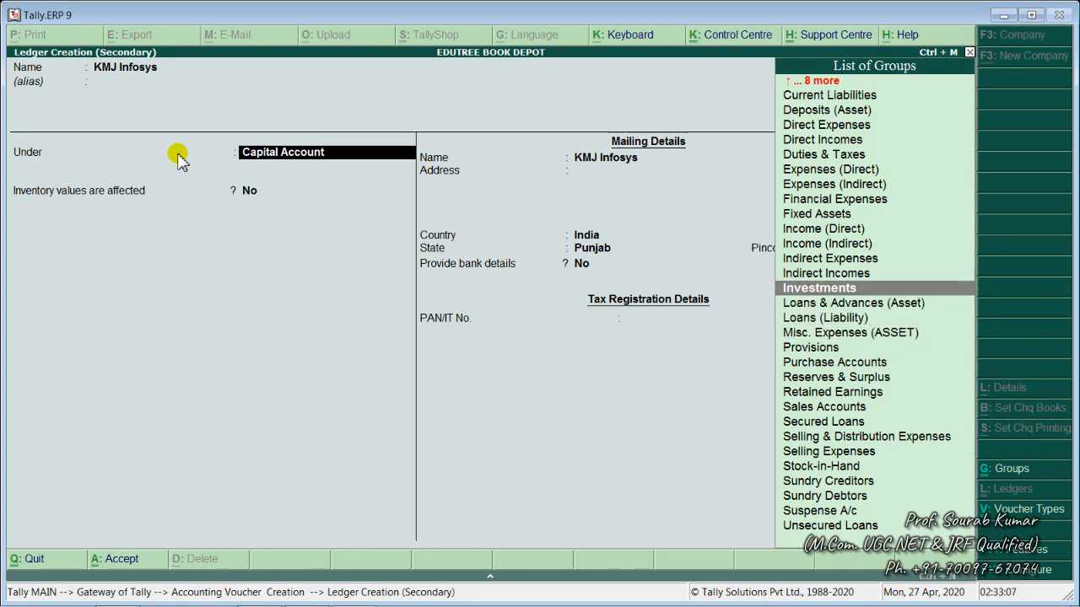
key(Up)
key(Up)
key(Up)
key(Up)
key(Up)
key(Up)
key(Up)
key(Up)
key(Up)
key(Up)
key(Up)
key(Up)
key(Up)
key(Up)
key(Up)
key(Up)
key(Up)
key(Up)
key(Up)
key(Up)
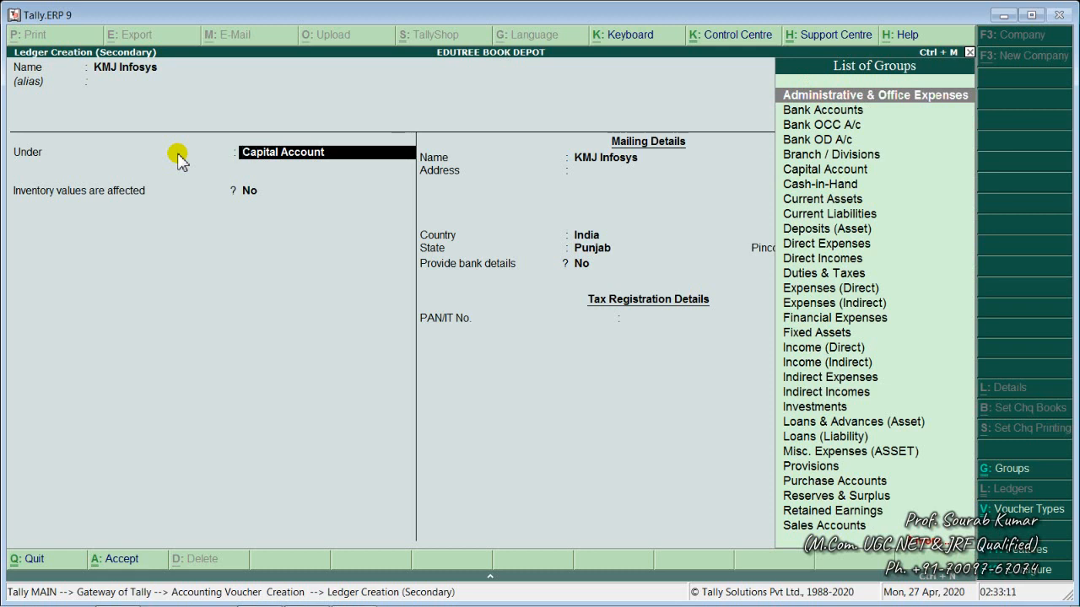
Start creating a group for the KMJ Infosys ledger and name it Vendors, leaving the alias empty.
key(alt+c)
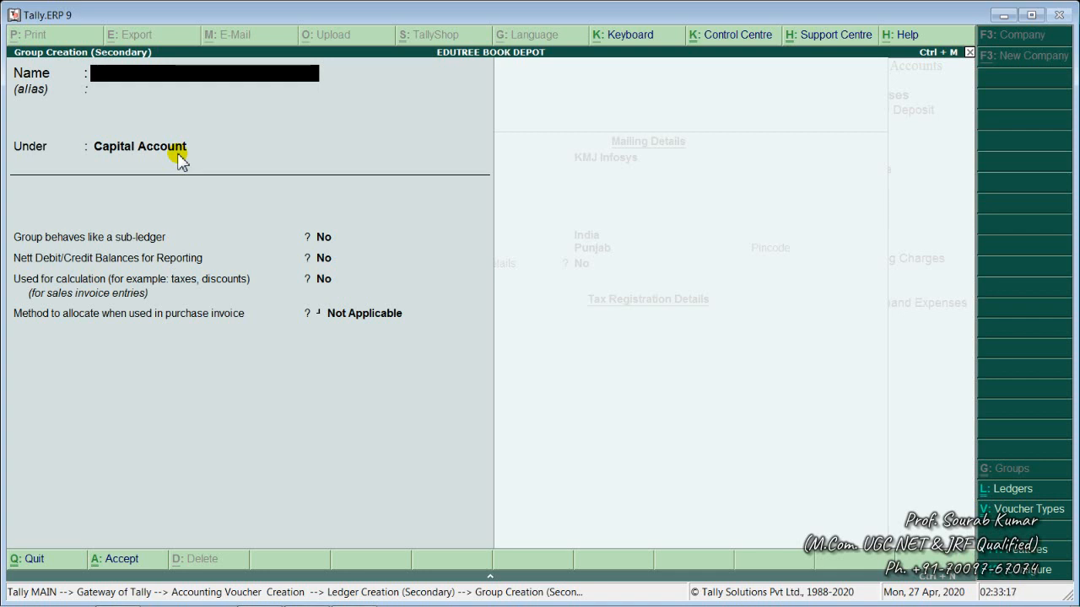
text(Vendors)
key(Return)
key(Return)
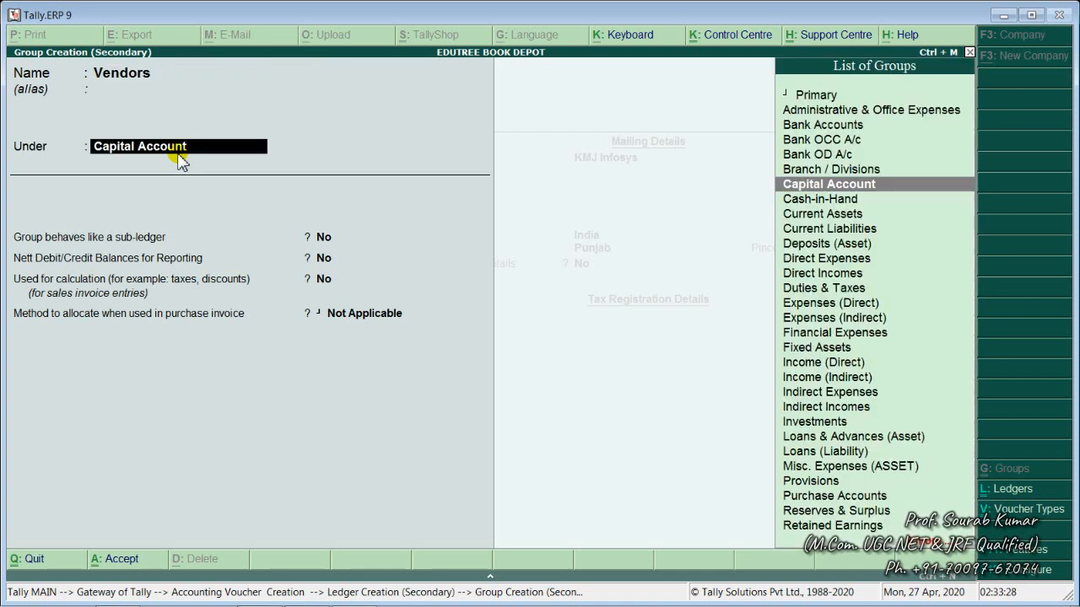
Look through the list of groups for a suitable parent for the Vendors group.
key(Down)
key(Down)
key(Down)
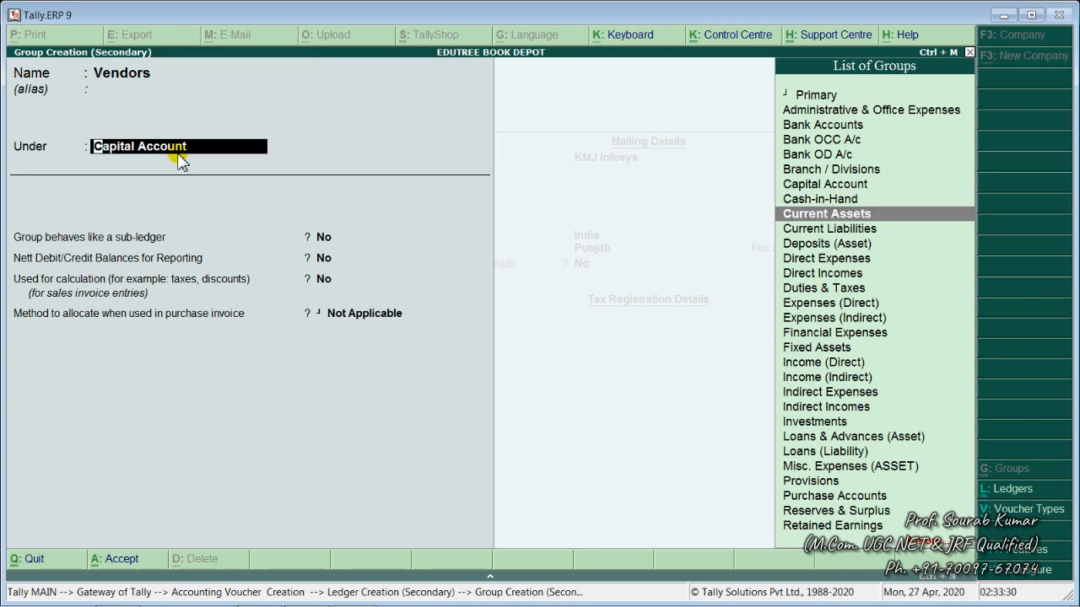
key(Down)
key(Down)
key(Down)
key(Down)
key(Down)
key(Down)
key(Down)
key(Down)
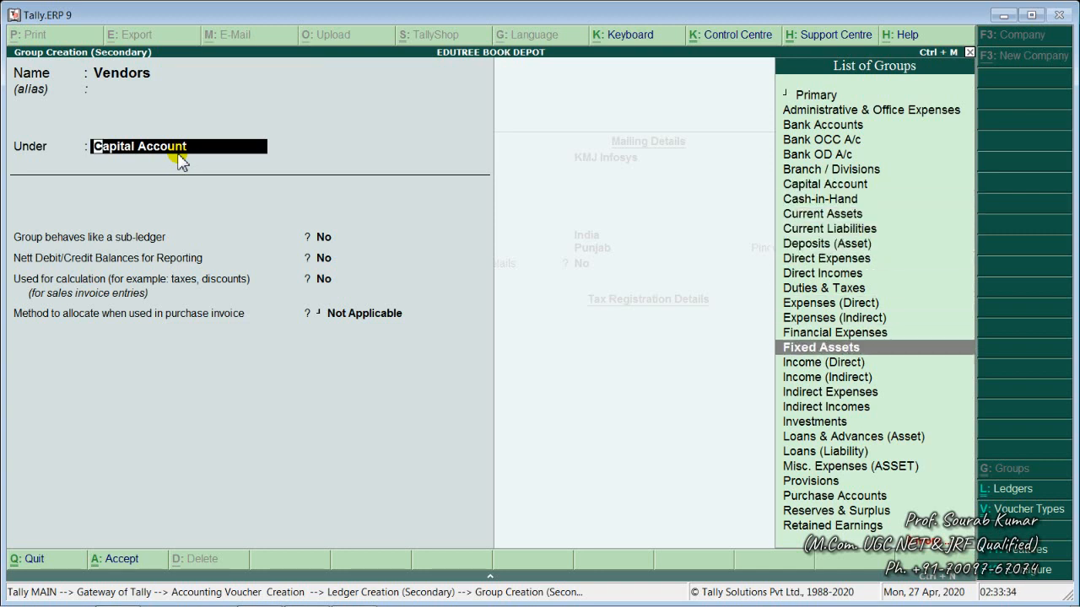
key(Down)
key(Down)
key(Down)
key(Down)
key(Down)
key(Down)
key(Down)
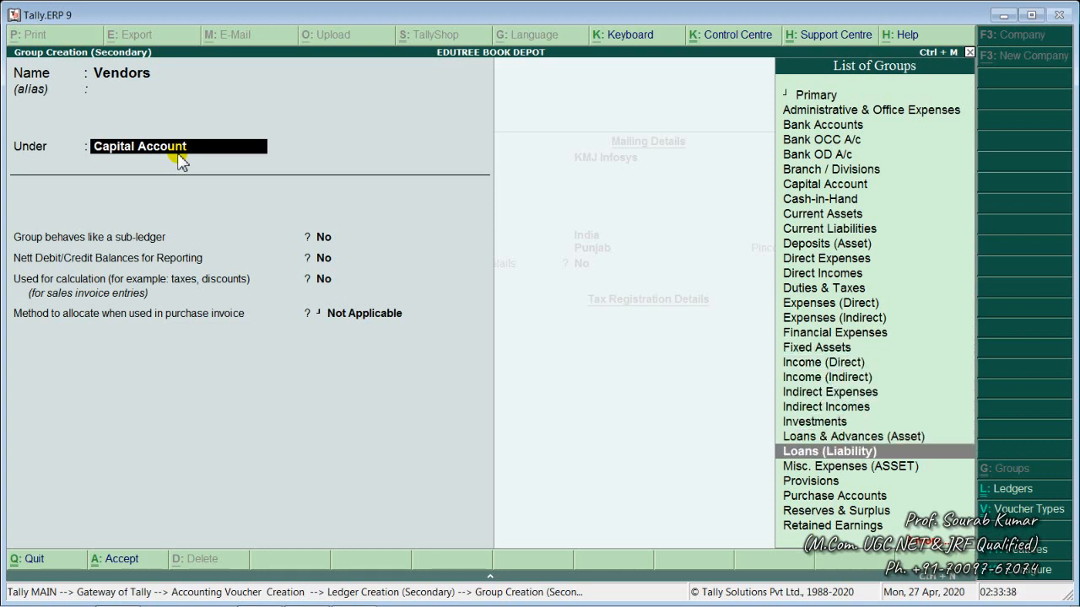
Clear the Capital Account entry as parent of the Vendors group and choose Loans (Liability) instead.
key(End)
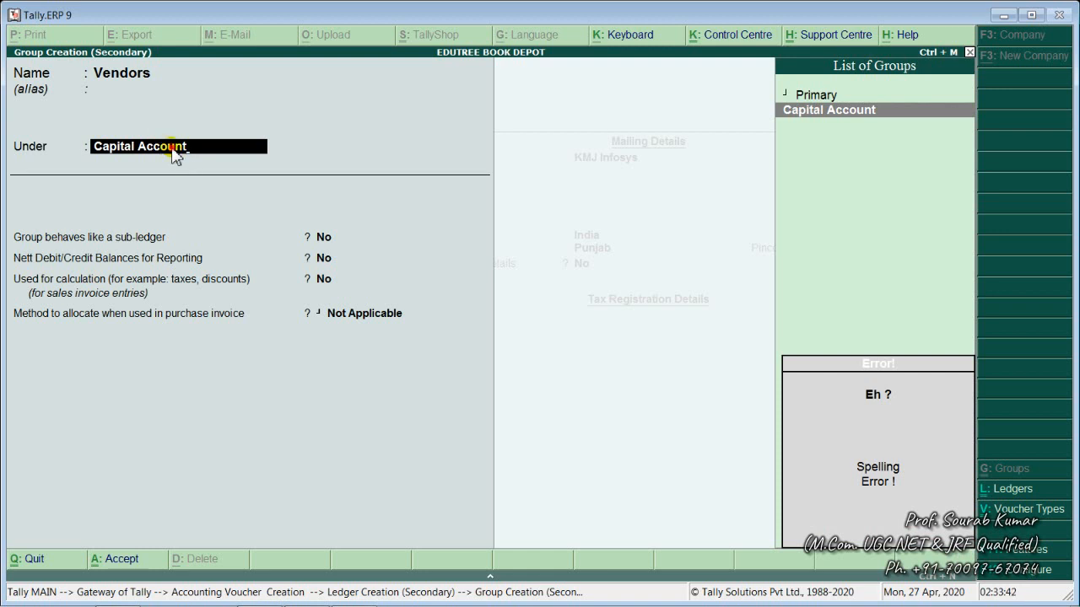
key(BackSpace)
key(BackSpace)
key(BackSpace)
key(BackSpace)
key(BackSpace)
key(BackSpace)
key(BackSpace)
key(BackSpace)
key(BackSpace)
key(BackSpace)
key(BackSpace)
key(BackSpace)
key(BackSpace)
key(BackSpace)
key(BackSpace)
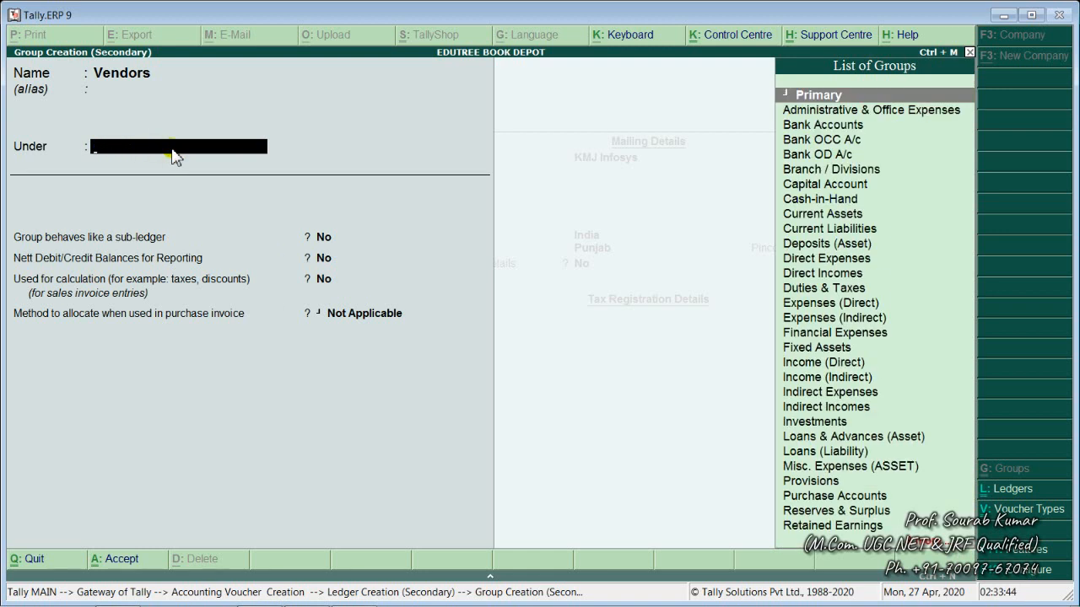
text(Li)
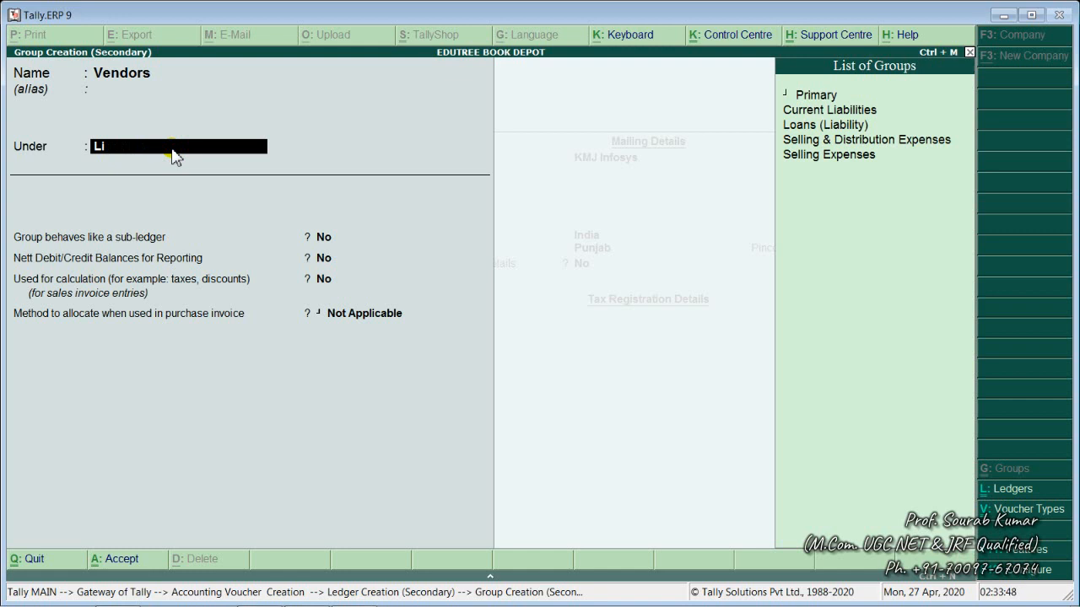
key(Down)
key(Down)
key(Down)
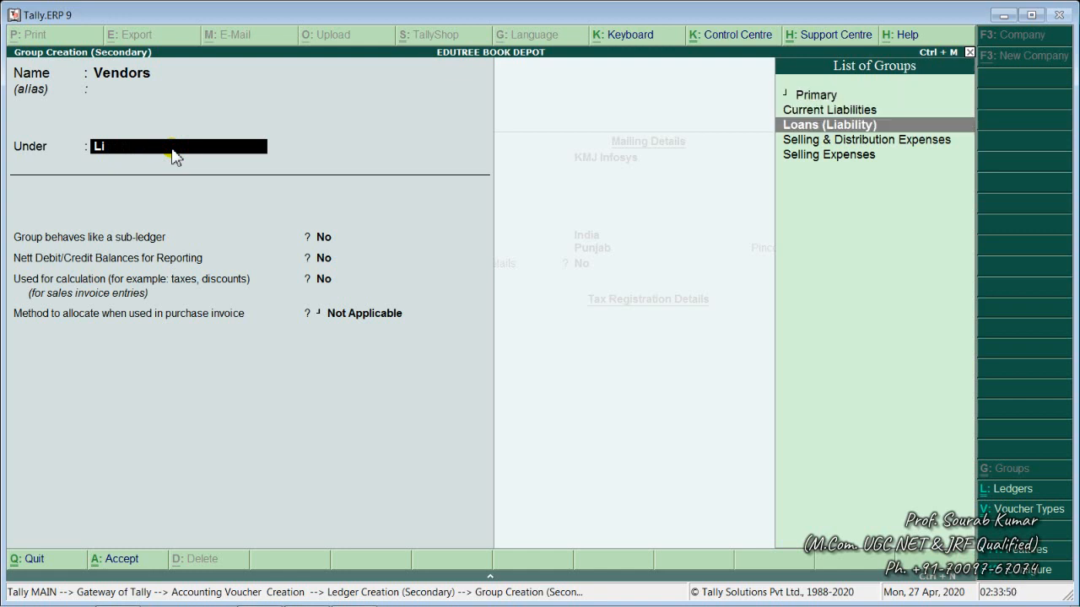
key(Return)
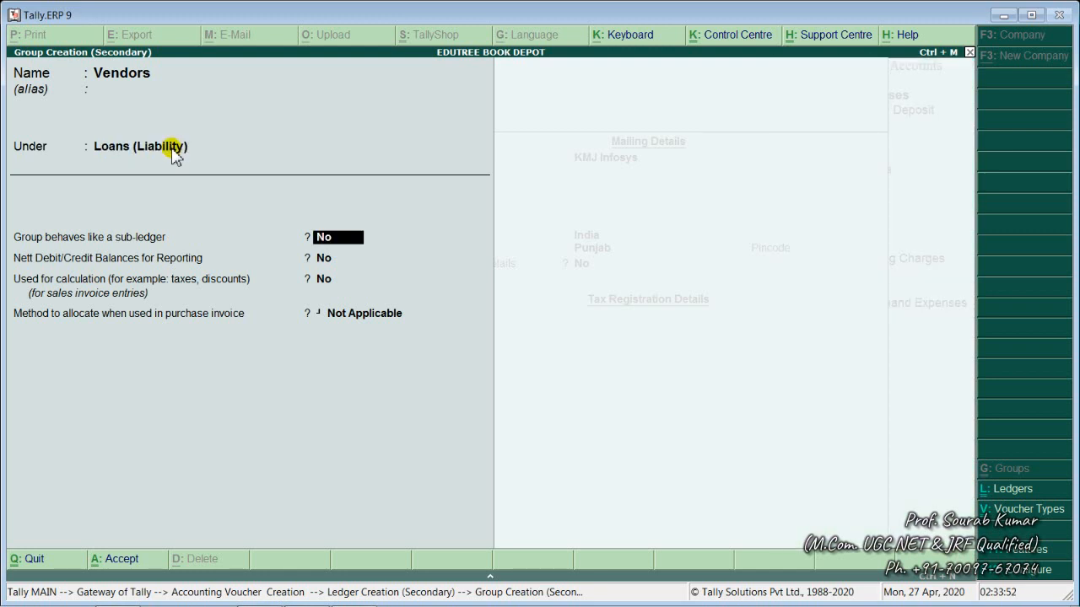
Keep No for the Vendors group's reporting options and Not Applicable for its allocation method, and save the group.
key(Return)
key(Return)
key(Return)
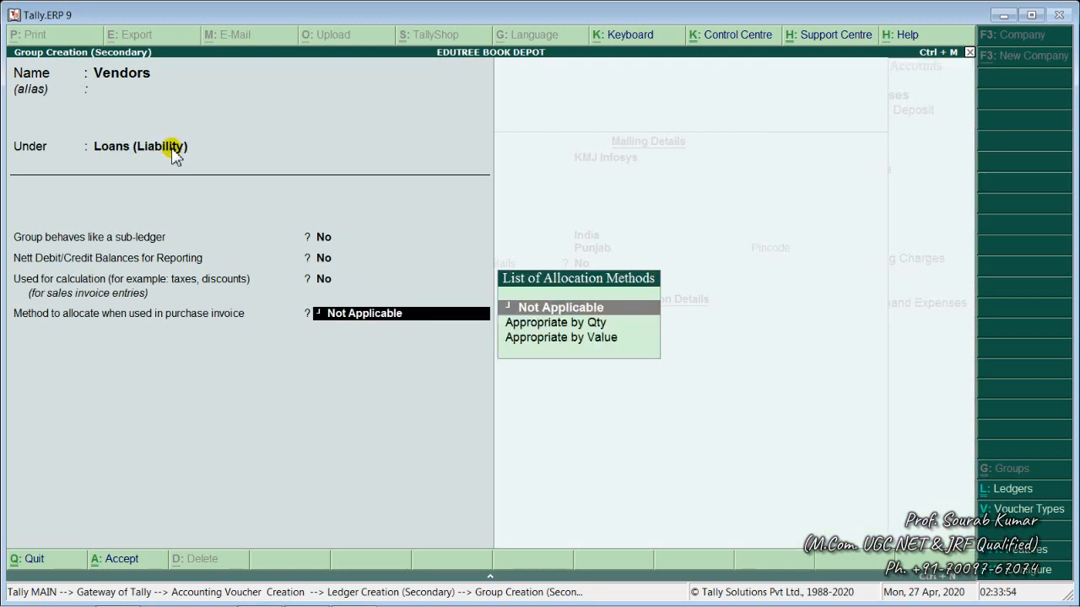
key(Return)
key(Return)
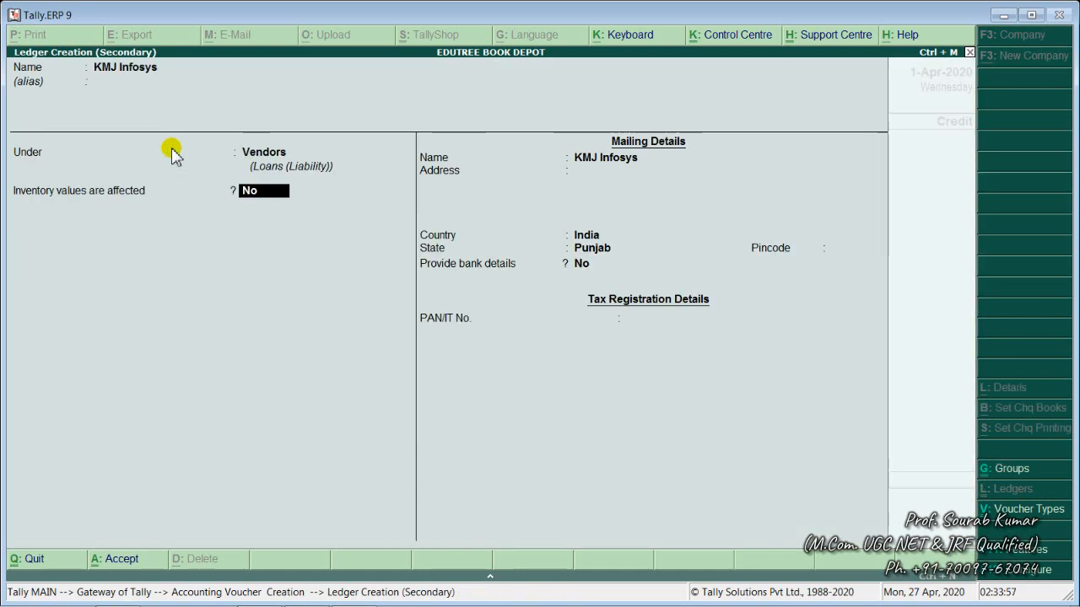
Save the KMJ Infosys ledger under Vendors with inventory values unaffected, no address, and India and Punjab as country and state.
key(Return)
key(Return)
key(Return)
key(Return)
key(Return)
key(Return)
key(Return)
key(Return)
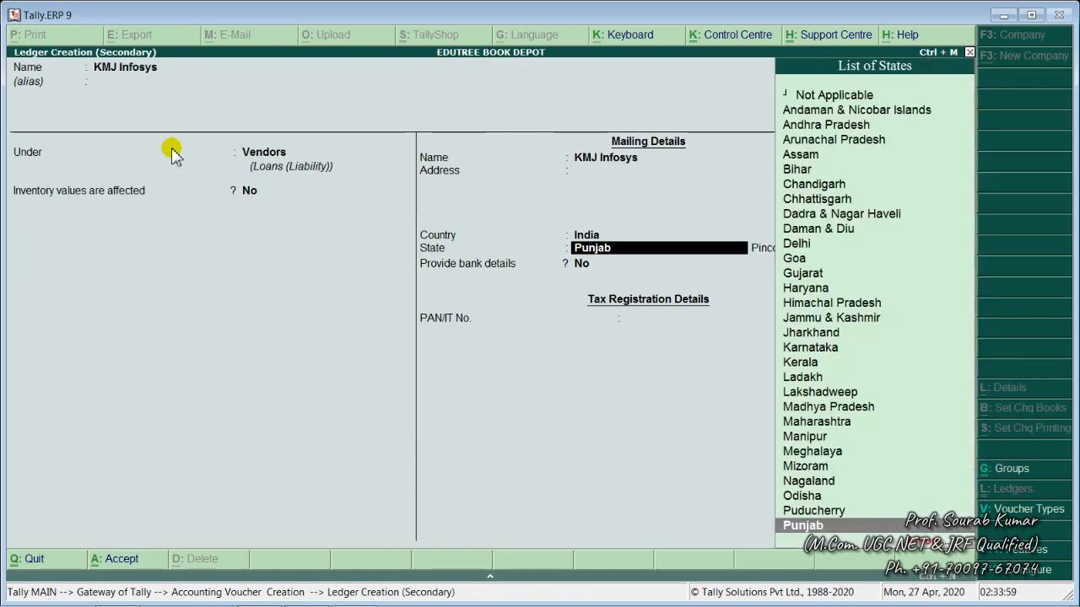
key(Return)
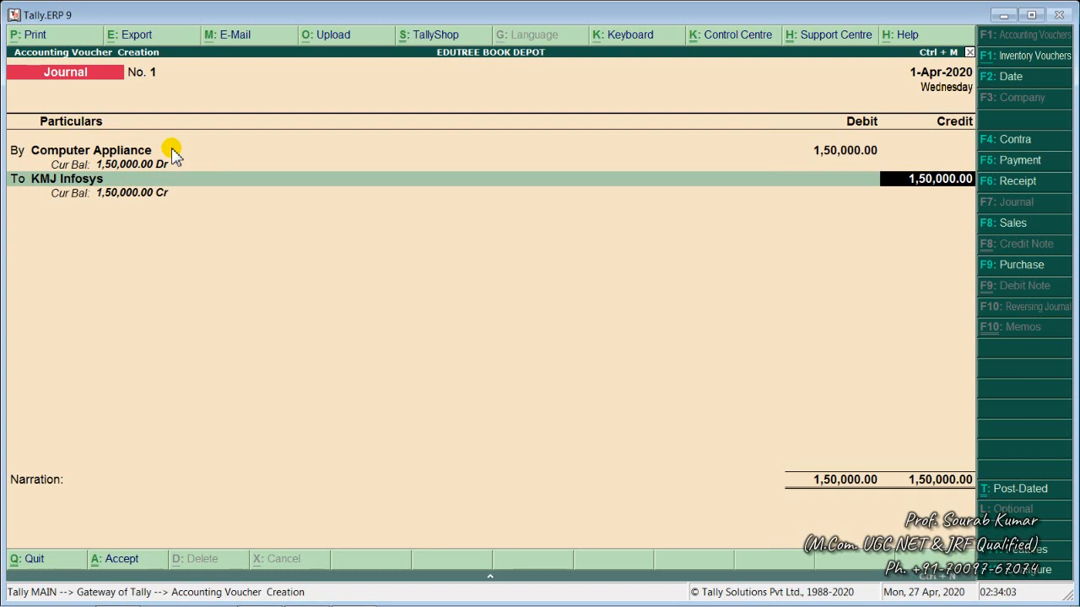
Credit KMJ Infosys with 1,50,000, enter the narration "For purchase of Assets on Credit", and save the journal voucher.
key(Return)
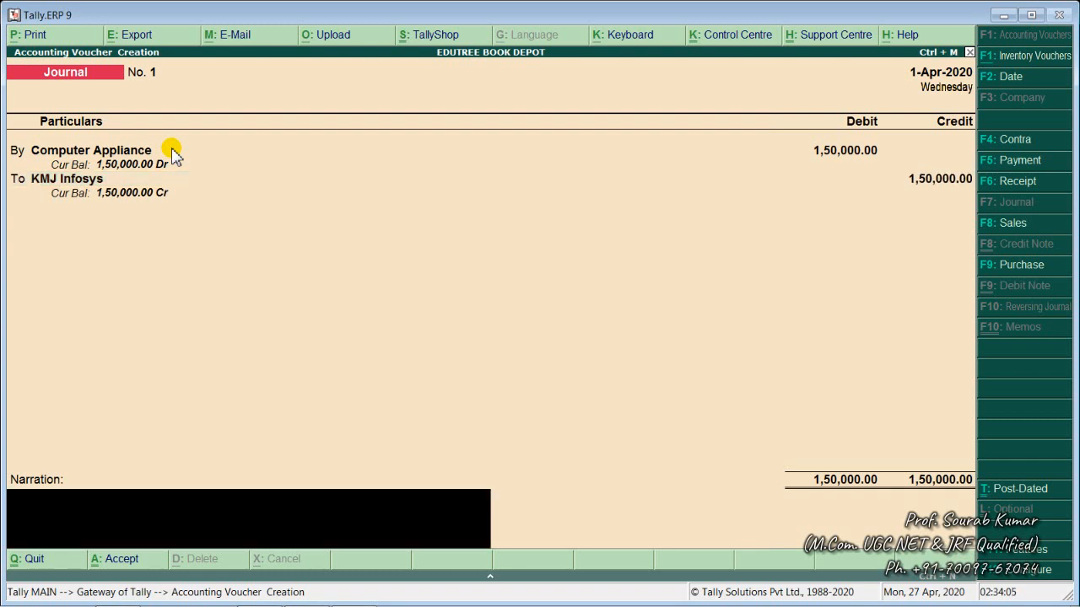
text(For p[urchase)
key(BackSpace)
key(BackSpace)
key(BackSpace)
key(BackSpace)
key(BackSpace)
key(BackSpace)
key(BackSpace)
key(BackSpace)
key(BackSpace)
text(purchae of)
key(BackSpace)
key(BackSpace)
key(BackSpace)
key(BackSpace)
text(ase of)
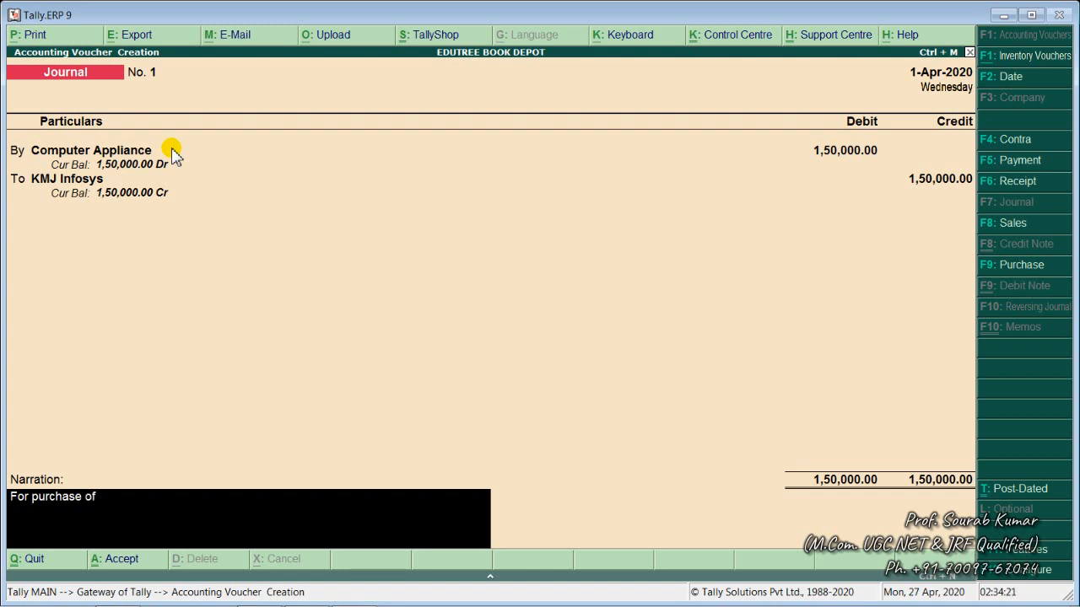
text( Assets on Credit)
key(Return)
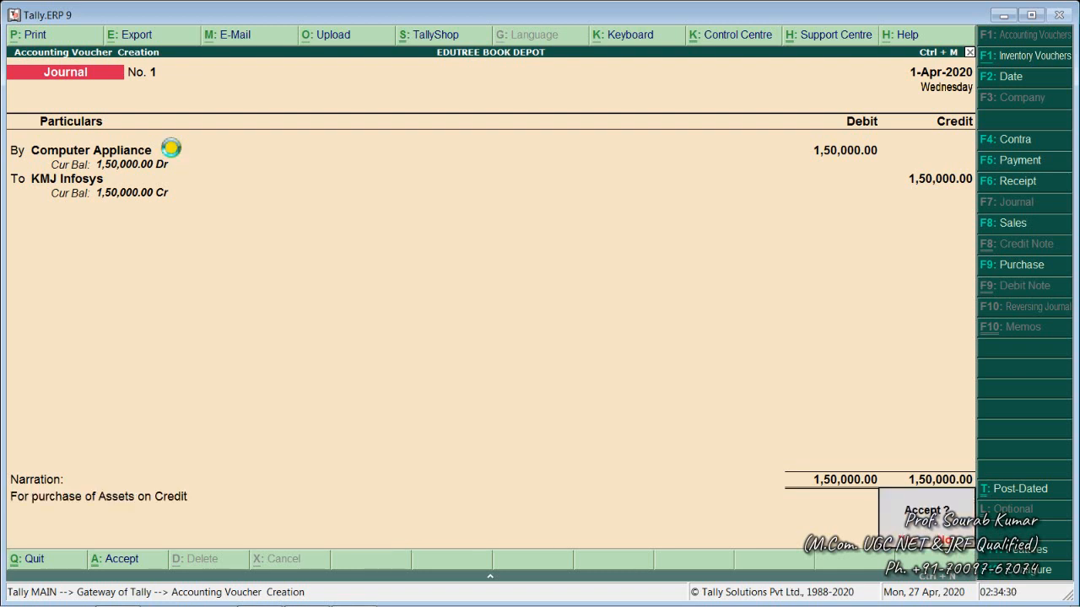
key(Return)
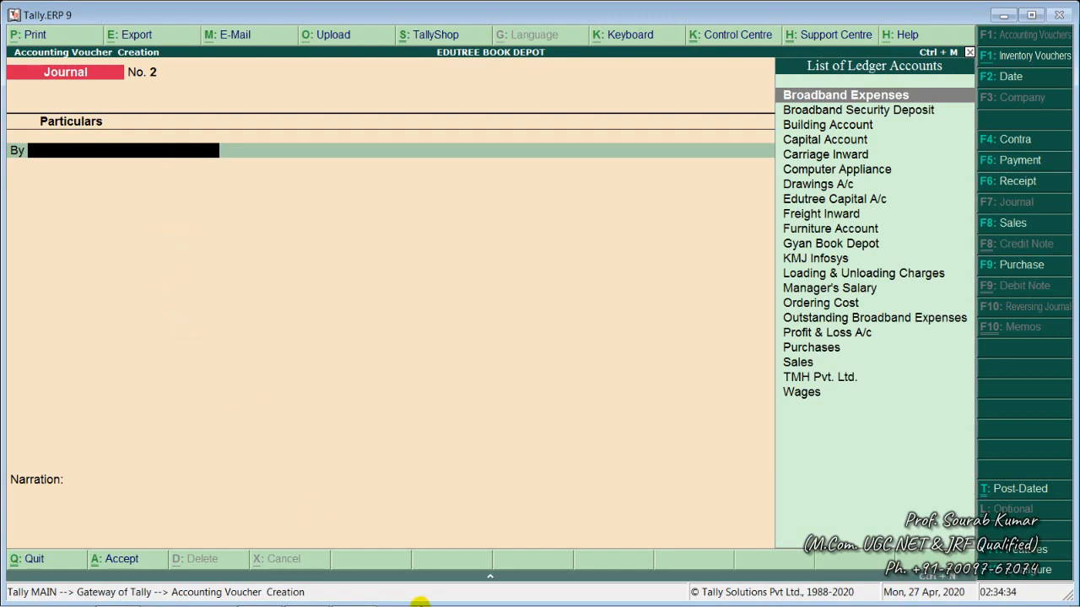
Switch to the PowerPoint transaction list, highlight the broadband connection security deposit of ₹ 2,000, and return to Tally.ERP 9.
mouse_move(453, 590)
click(358, 593)
click(323, 594)
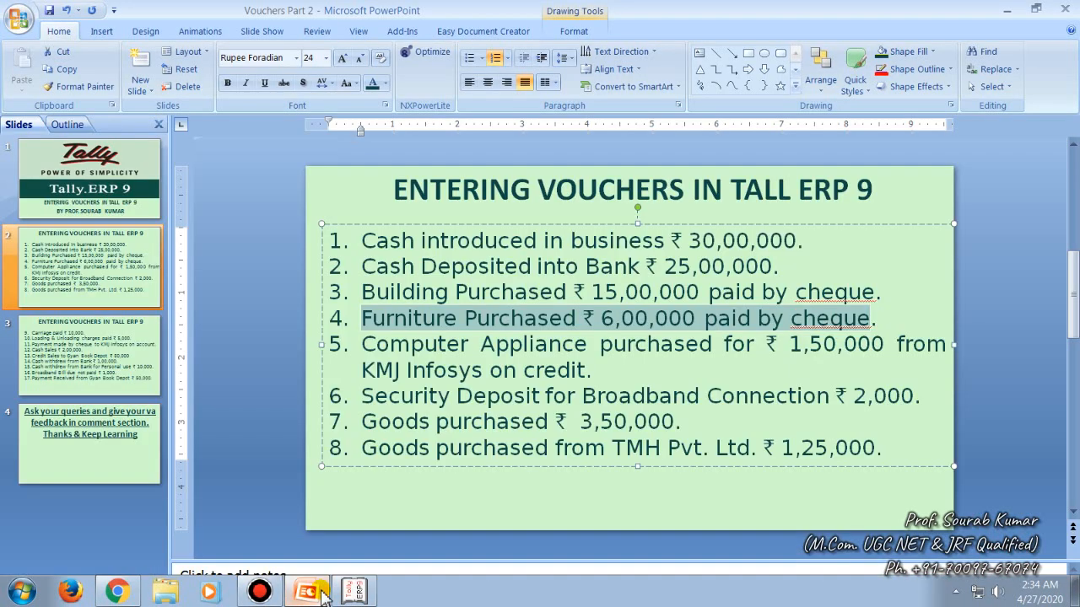
drag(370, 398, 913, 398)
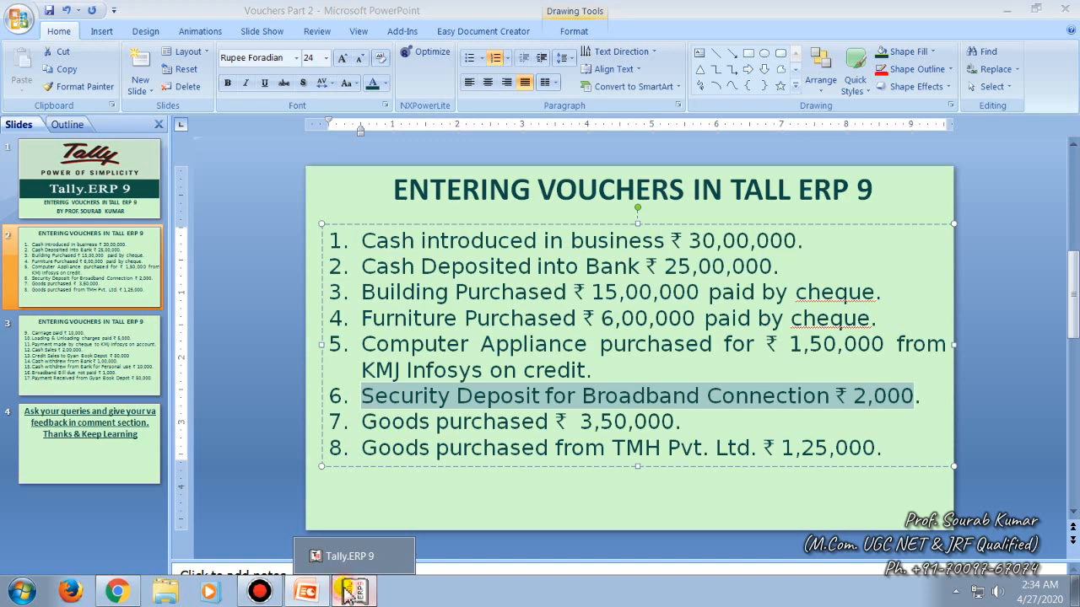
click(349, 590)
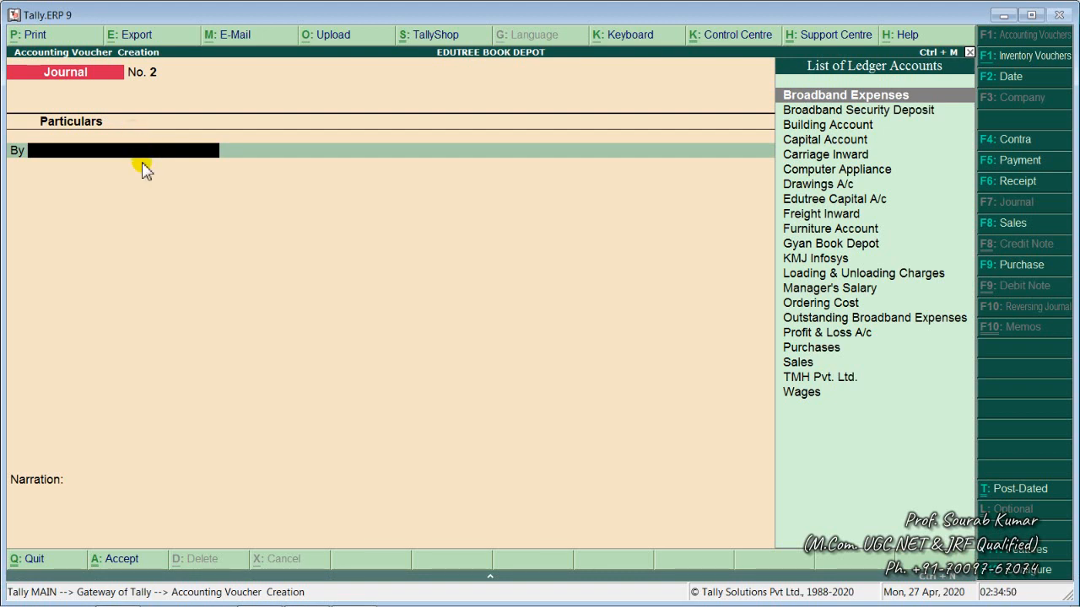
Start a payment voucher from the Cash account and choose Broadband Security Deposit as its particulars.
key(F5)
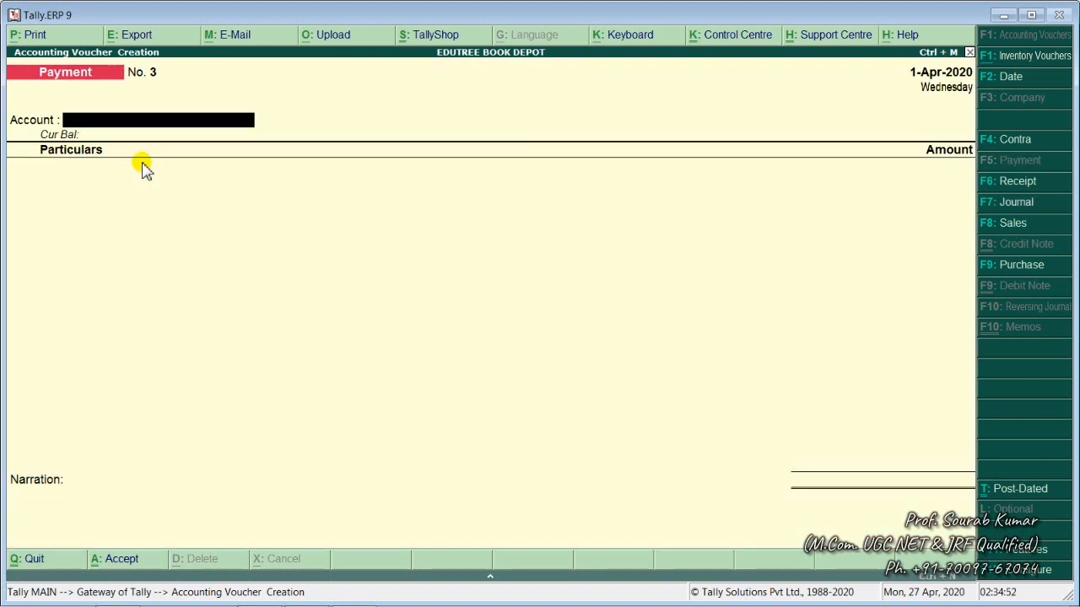
text(C)
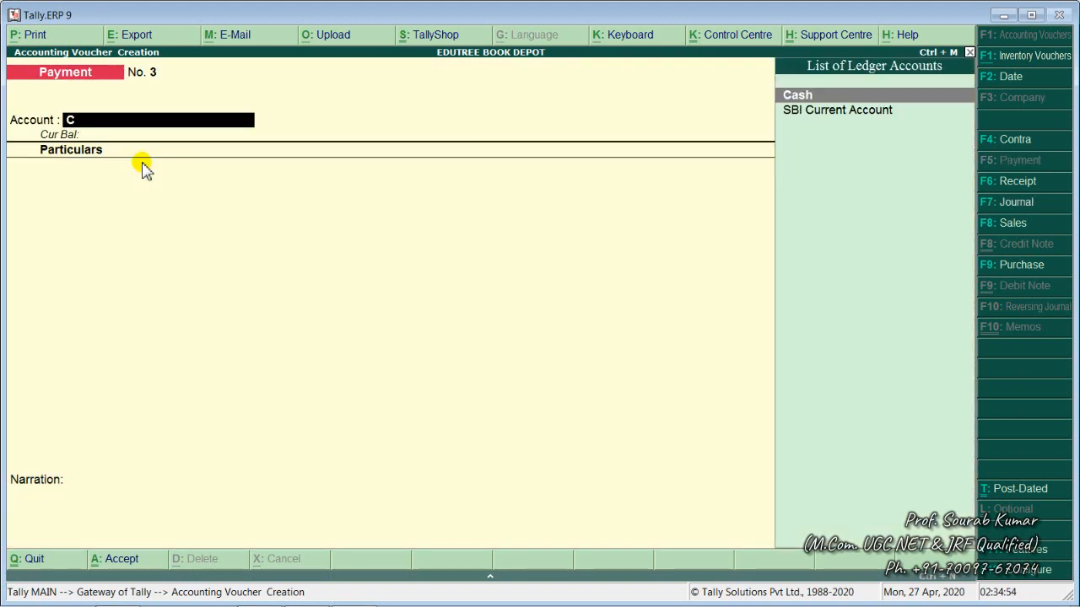
key(Return)
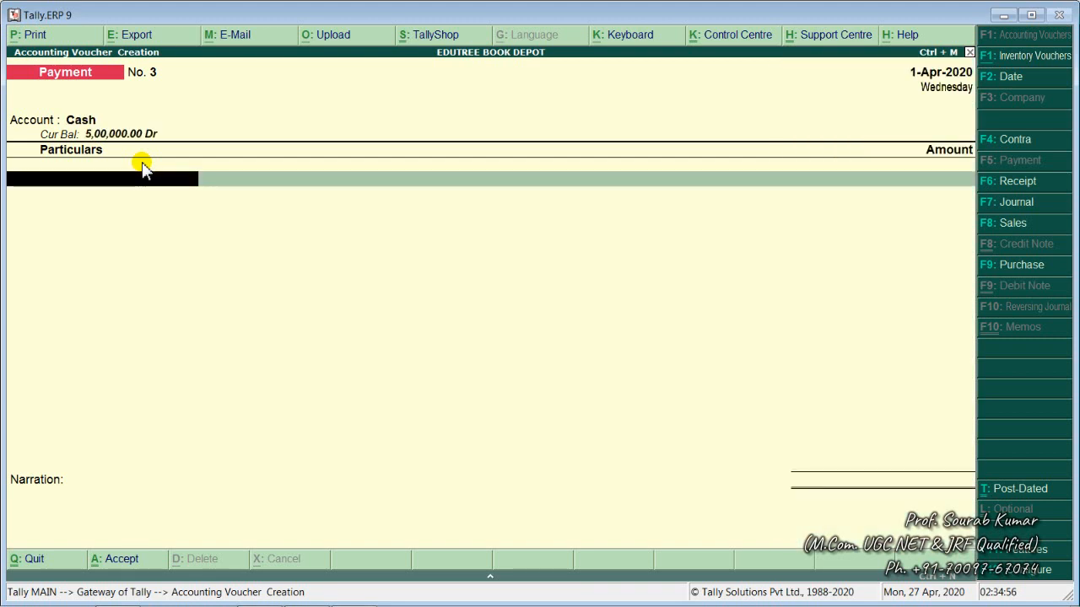
text(B)
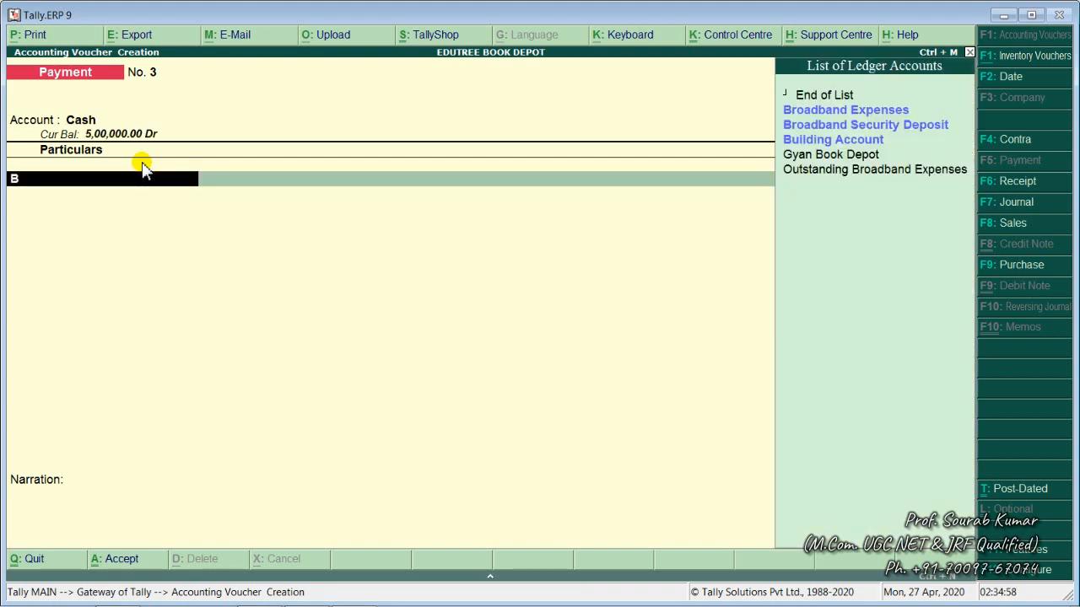
key(Down)
key(Down)
key(Return)
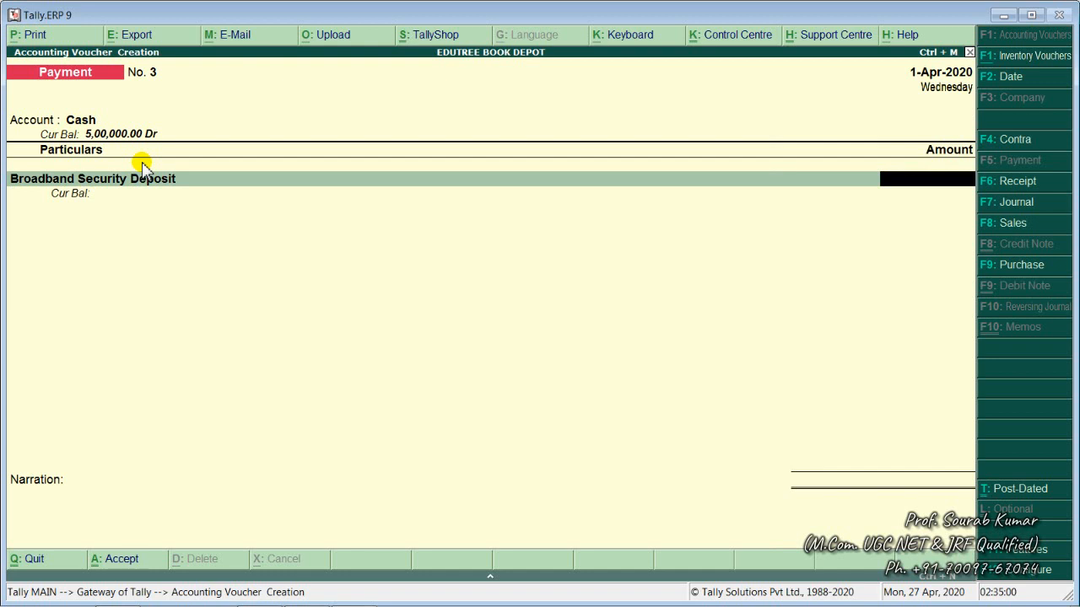
Enter 2,000 for the broadband security deposit, leave the narration empty, and save the payment voucher.
text(2,000)
key(Return)
key(Return)
key(Return)
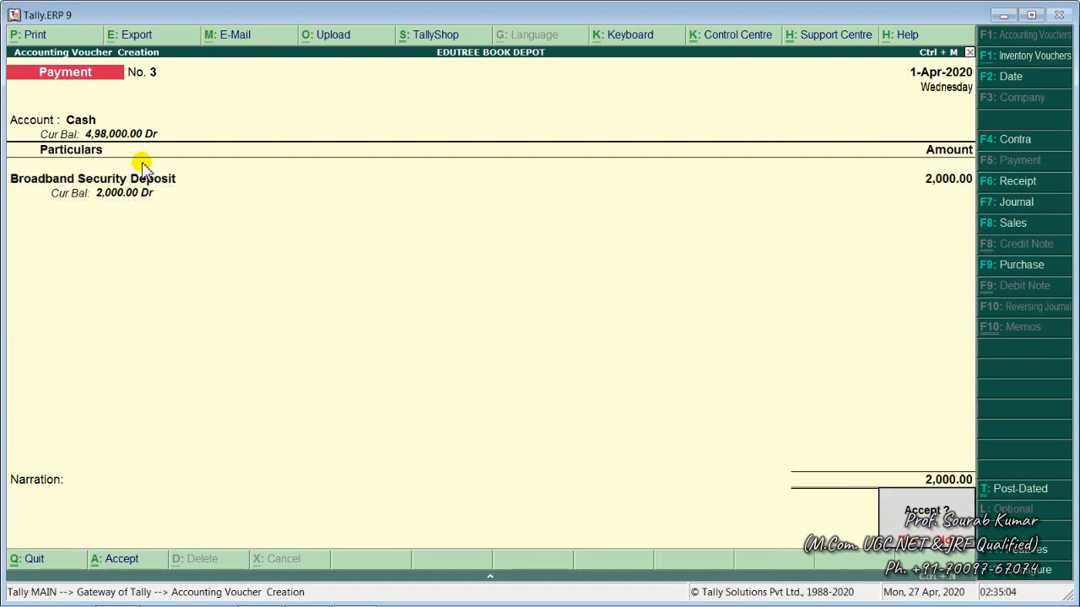
key(Return)
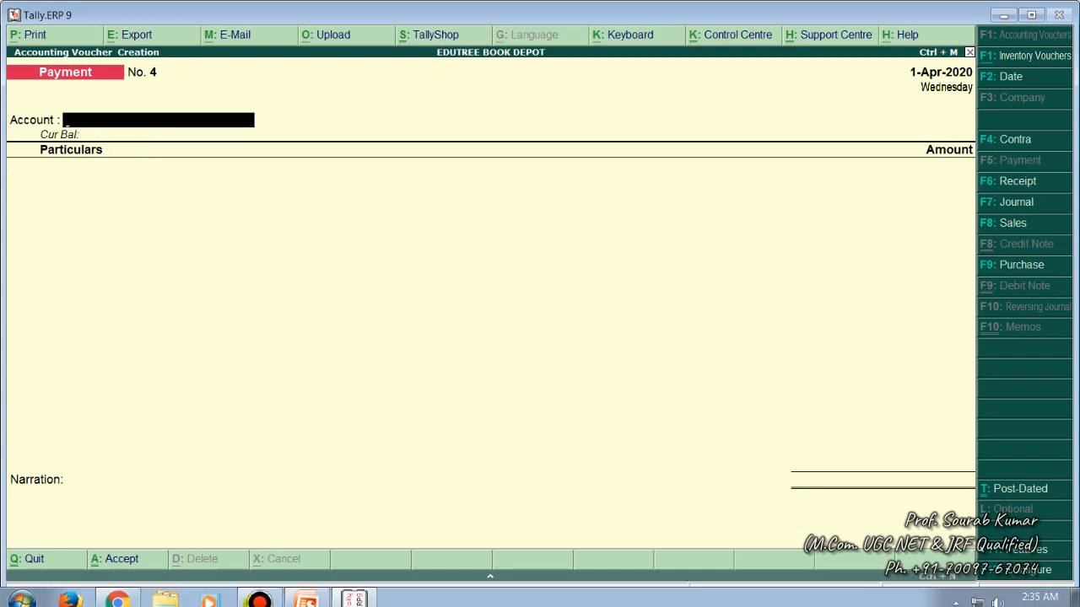
Check the next transaction in the PowerPoint list, and start a Tally.ERP 9 purchase voucher with supplier invoice number 123465 dated 1-Apr-2020.
click(304, 592)
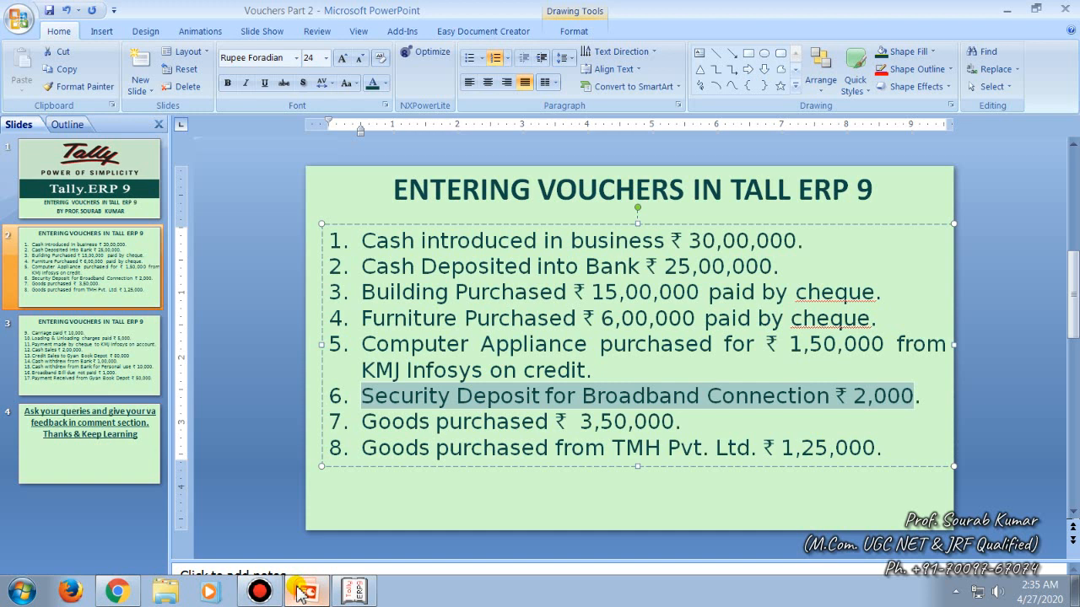
click(300, 593)
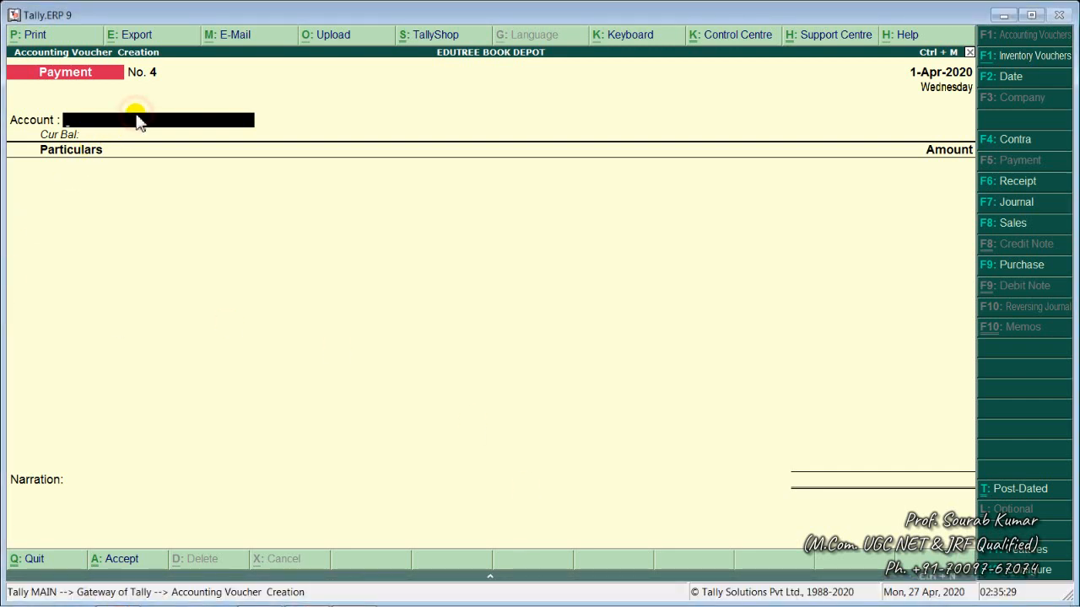
key(F9)
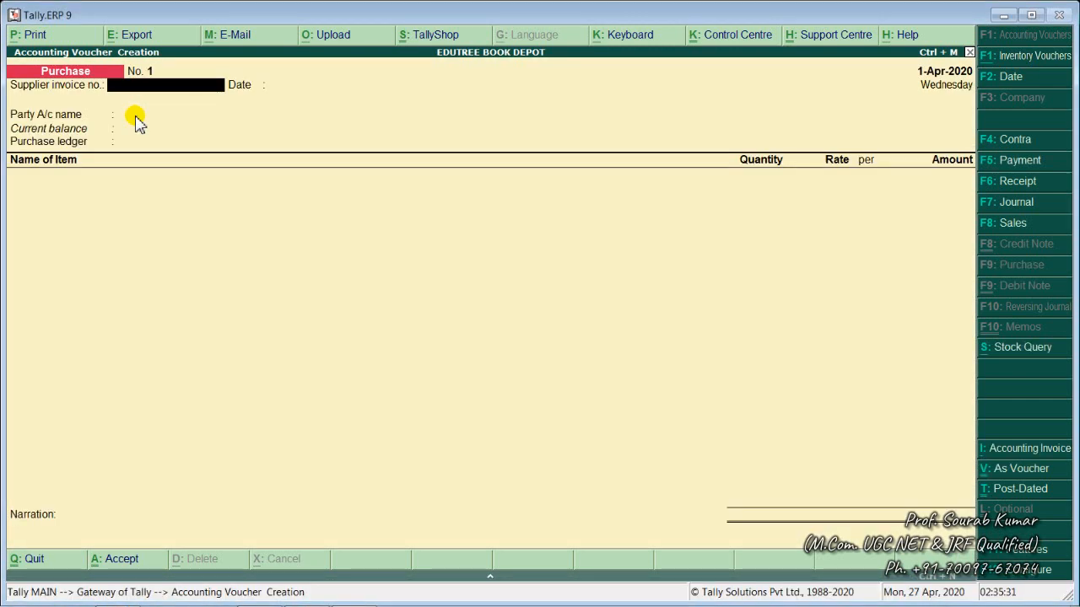
text(123465)
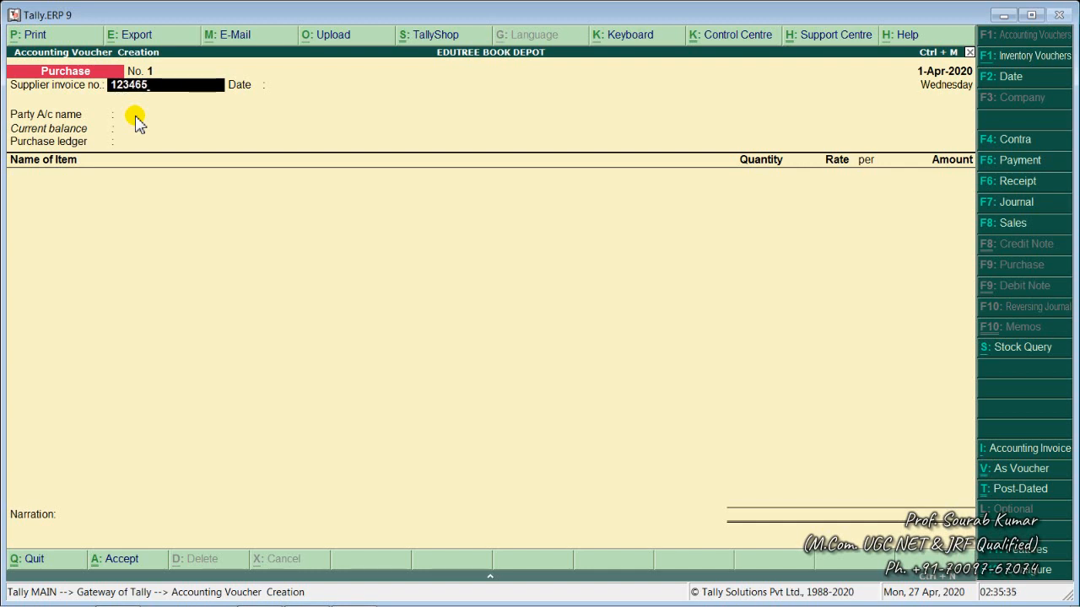
key(Return)
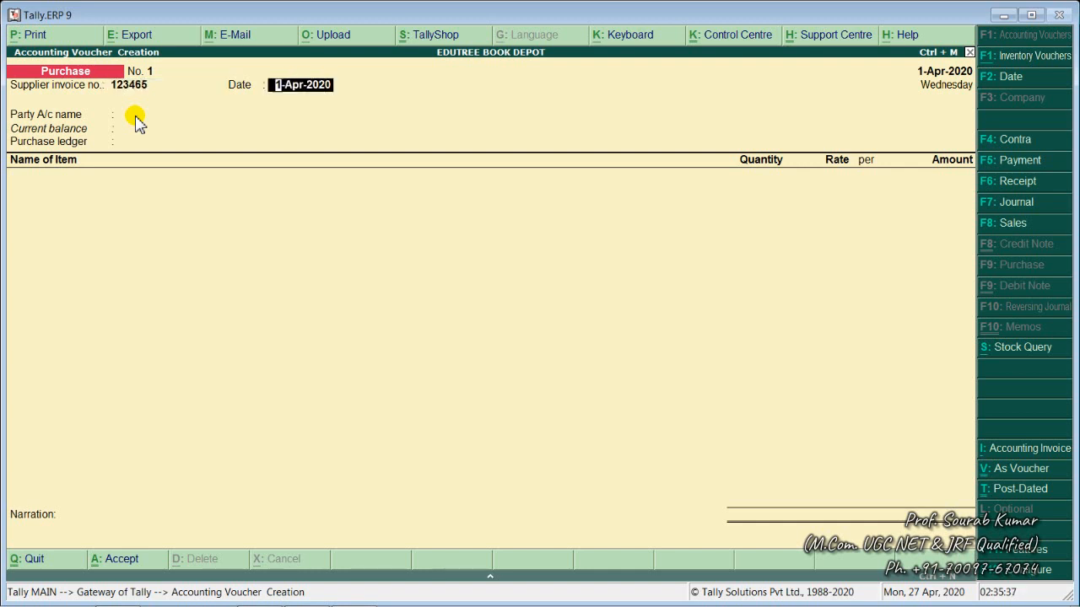
key(Return)
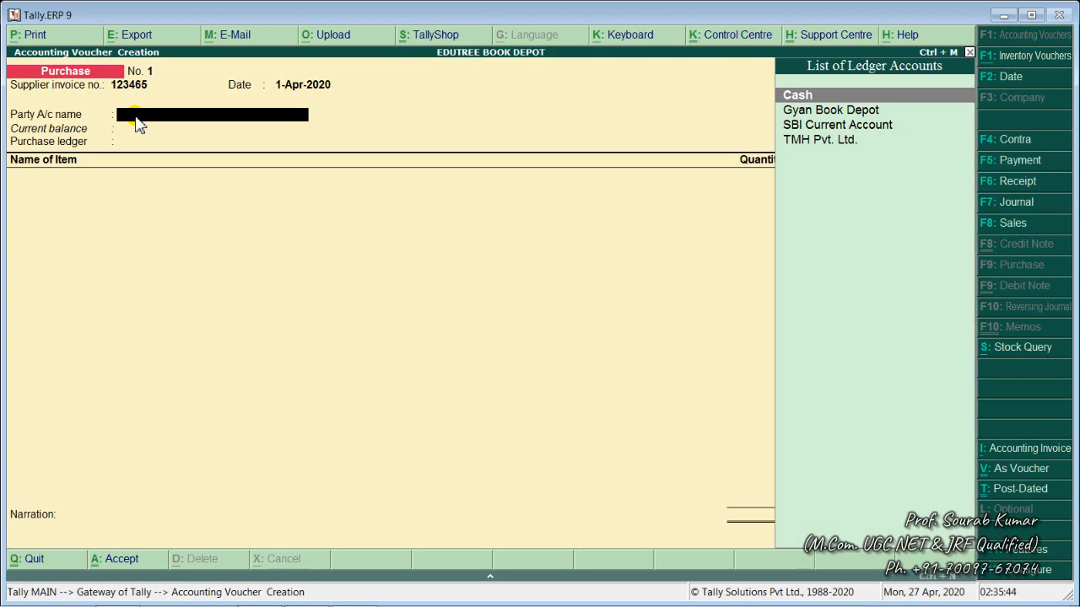
Set the purchase voucher's party to Cash with its default supplier details, and choose Purchases as the purchase ledger.
key(Return)
key(Return)
key(Return)
key(Return)
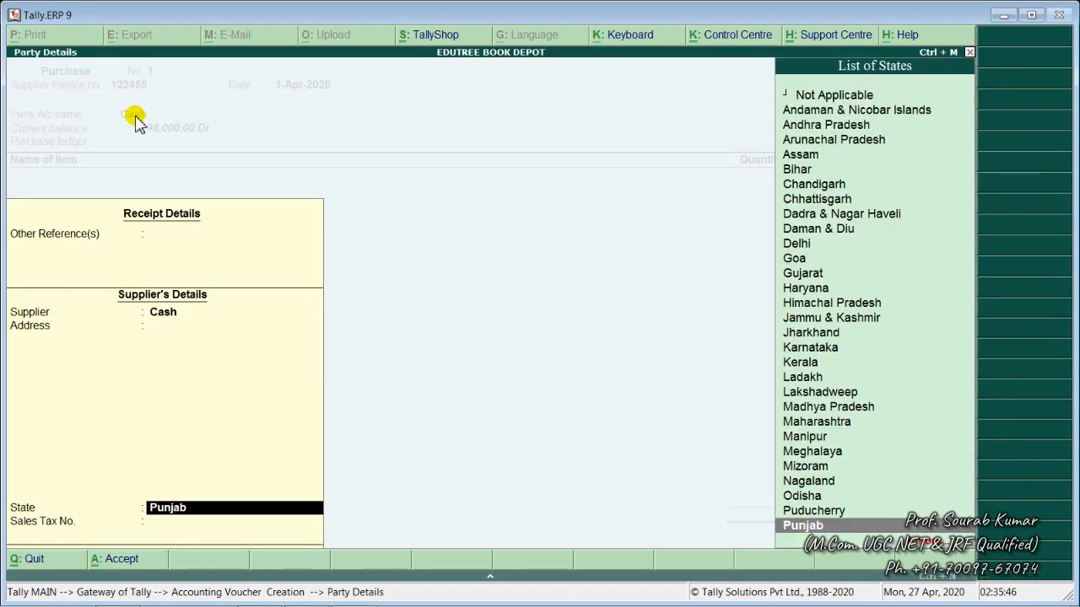
key(Return)
key(Return)
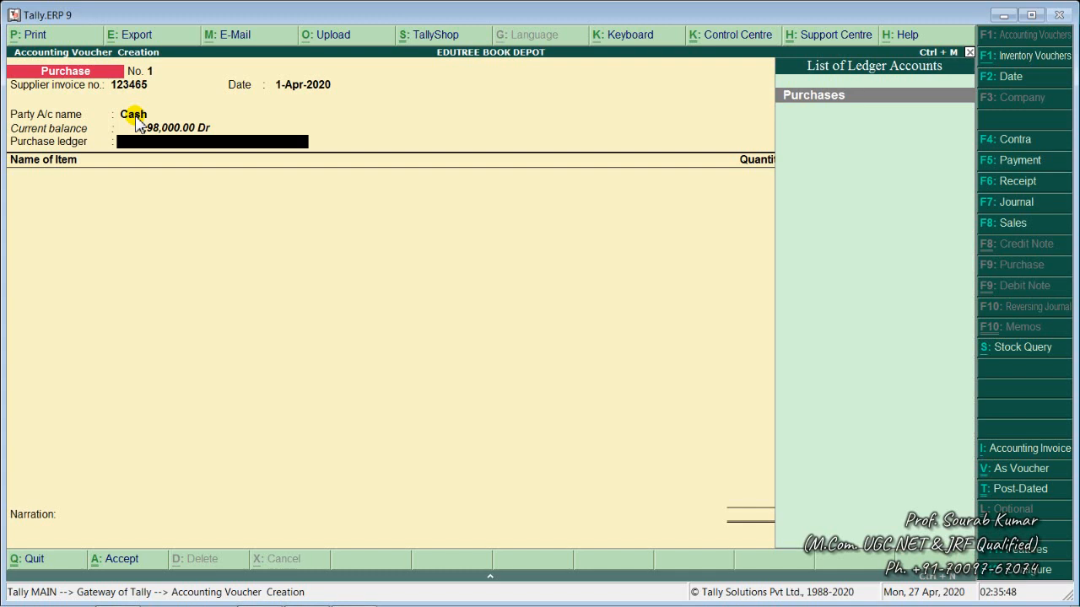
key(Return)
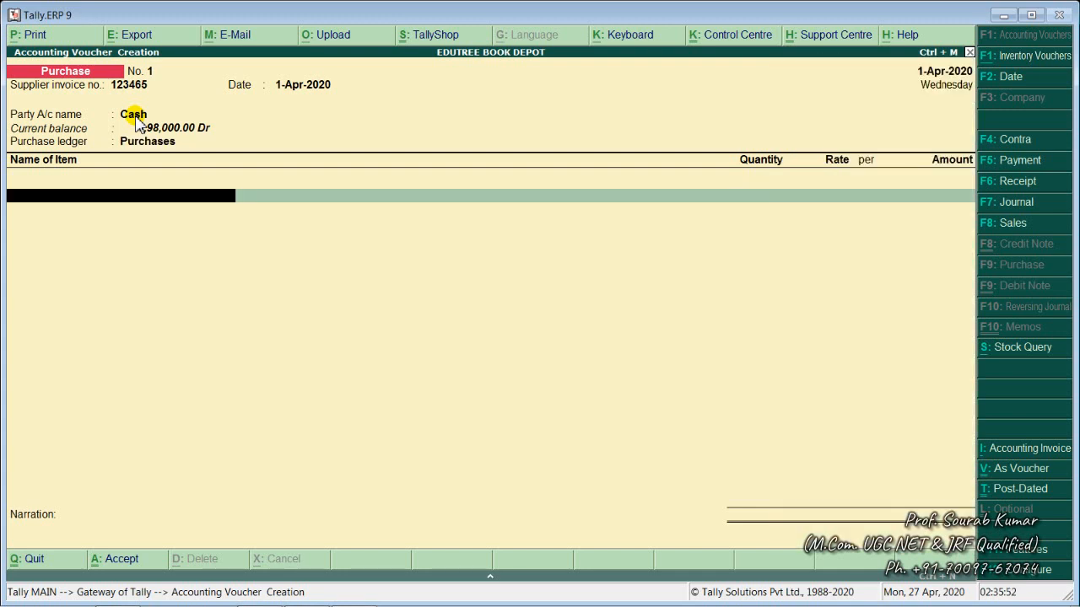
Create a stock item Books under Primary with units Not Applicable and no duty rate, and use it in the purchase voucher.
key(space)
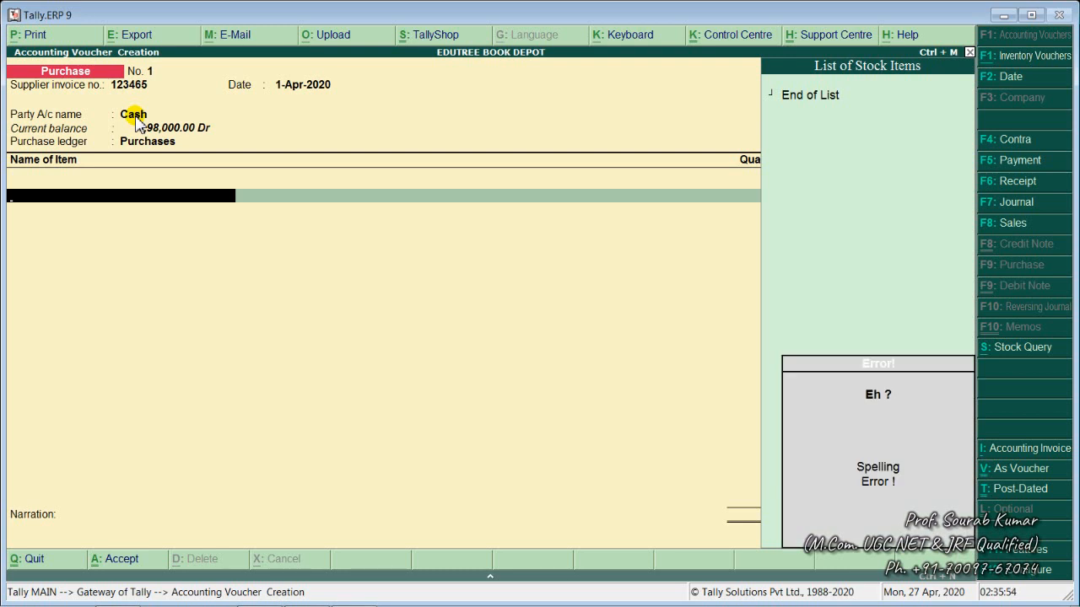
key(BackSpace)
key(Return)
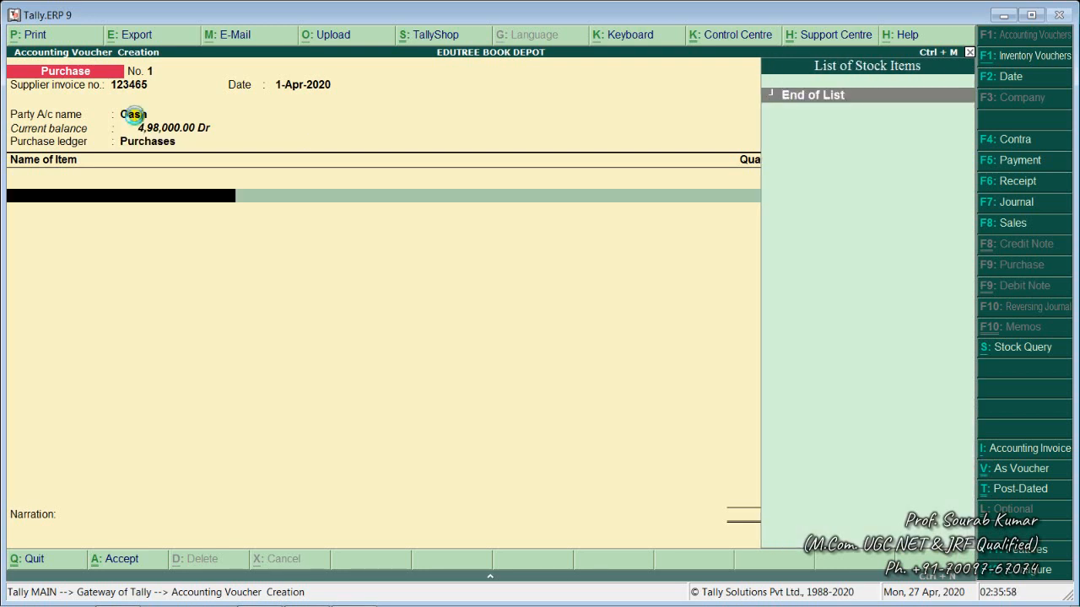
key(alt+c)
text(Books)
key(Return)
key(Return)
key(Return)
key(Return)
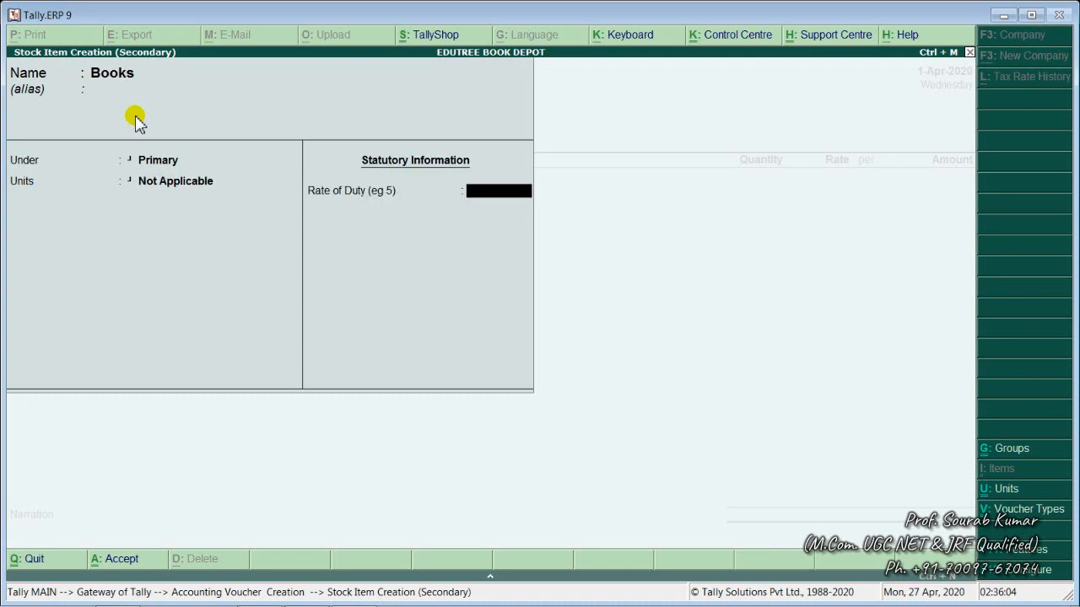
key(Return)
click(135, 121)
key(Return)
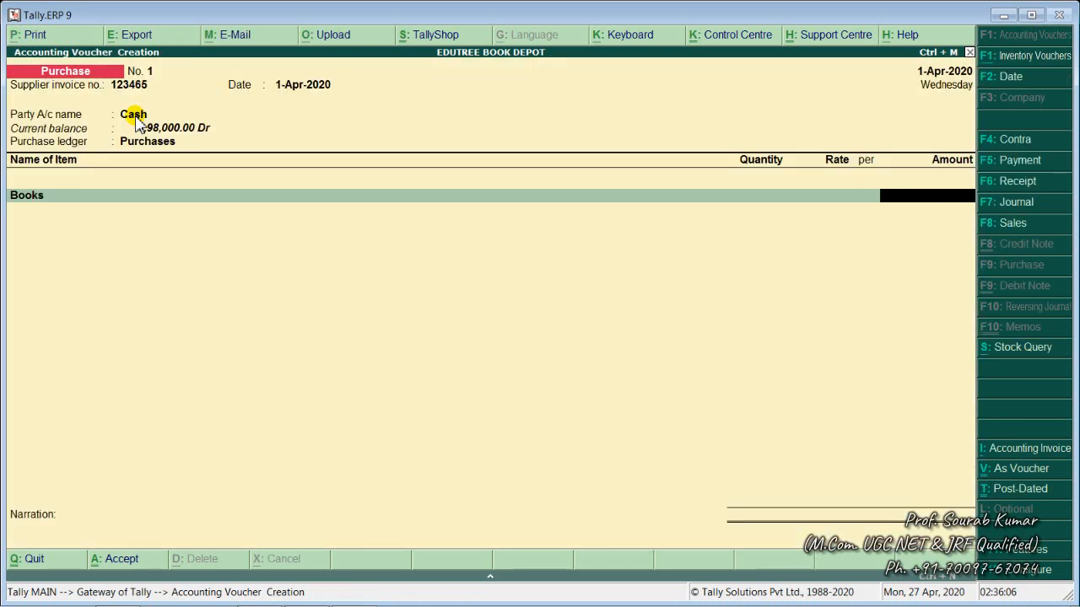
Enter 3,50,000 as the amount for Books, leave the narration empty, and save the cash purchase voucher.
text(3,50,000)
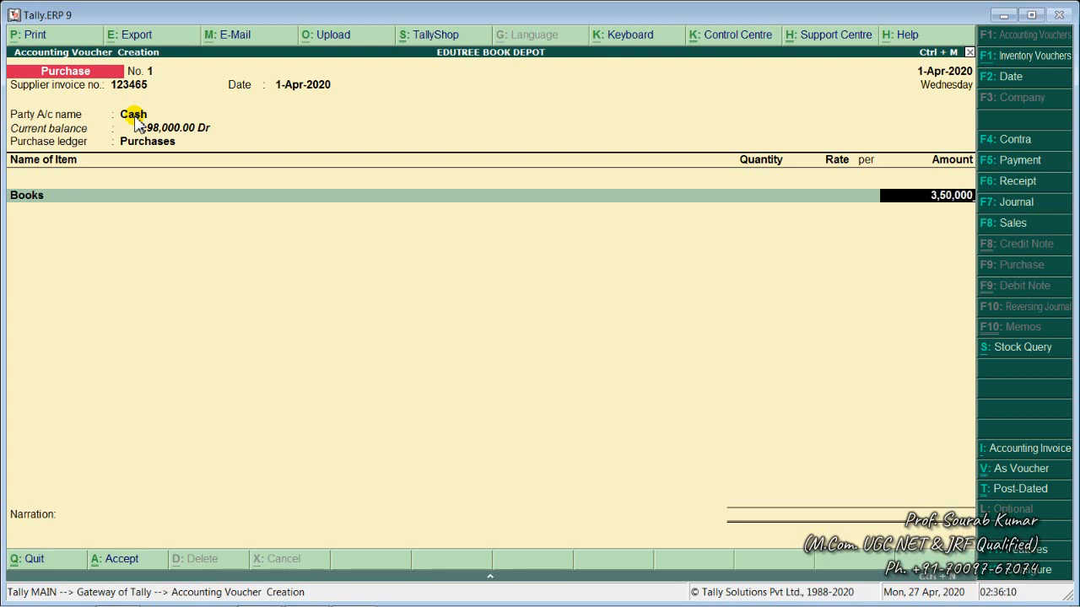
key(Return)
key(Return)
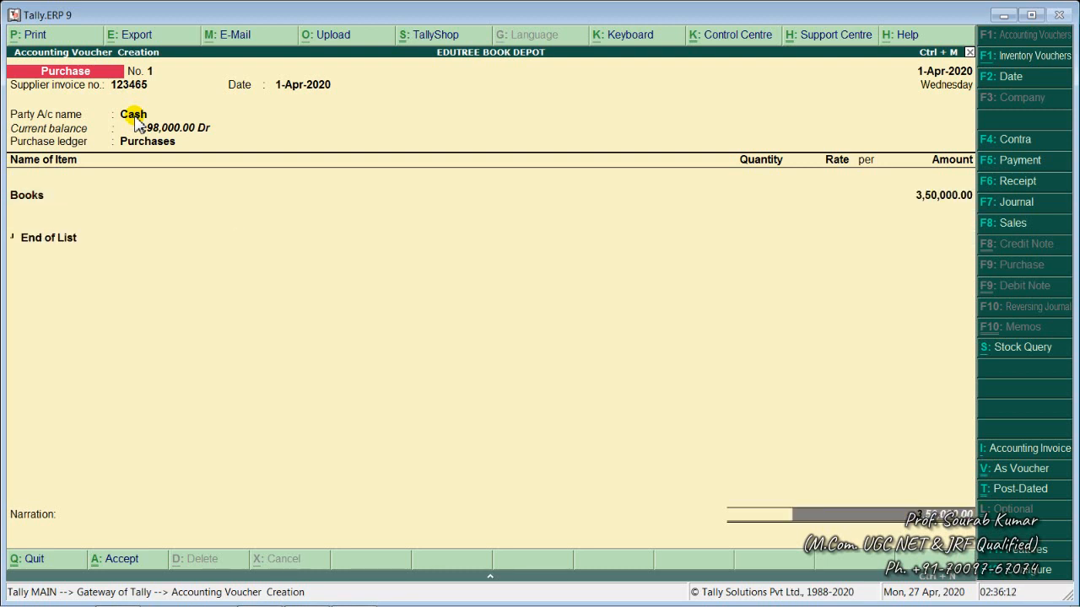
key(Return)
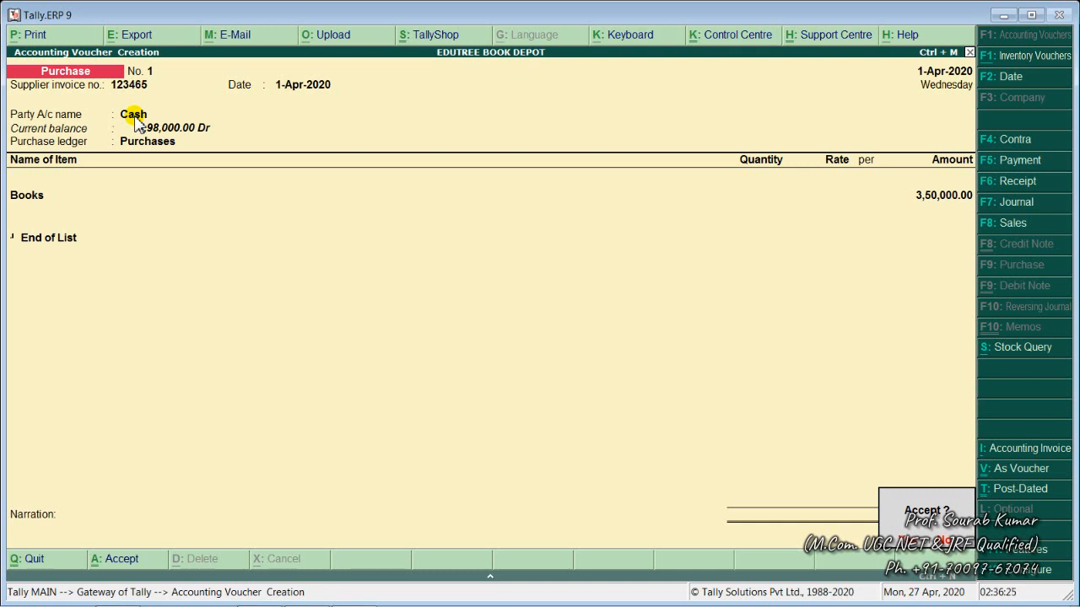
key(Return)
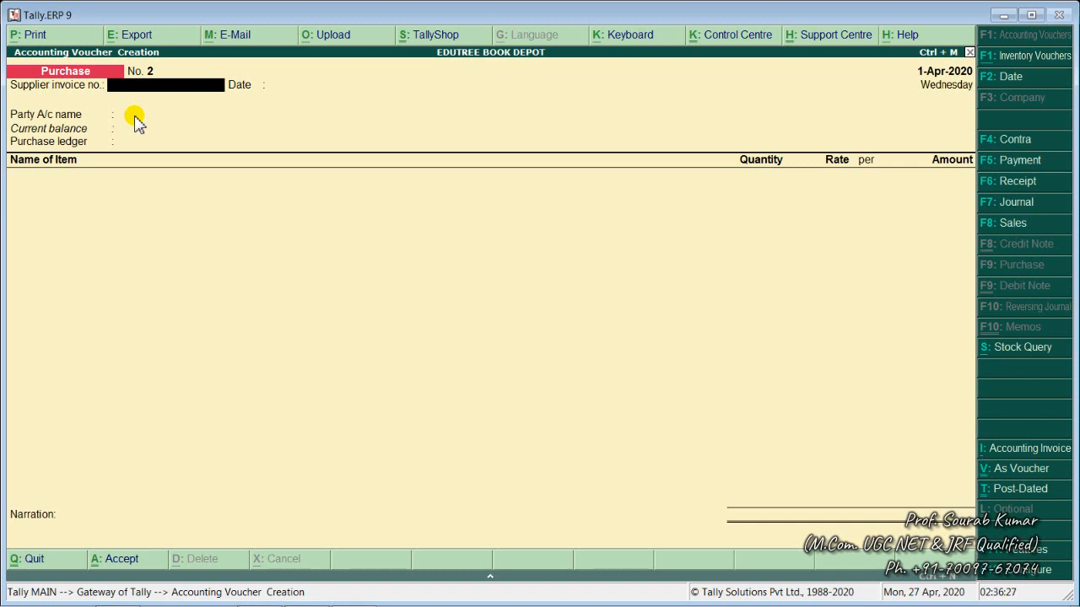
Start the next purchase voucher with supplier invoice number 646416 dated 1-Apr-2020.
text(S)
key(BackSpace)
text(646416)
key(Return)
key(Return)
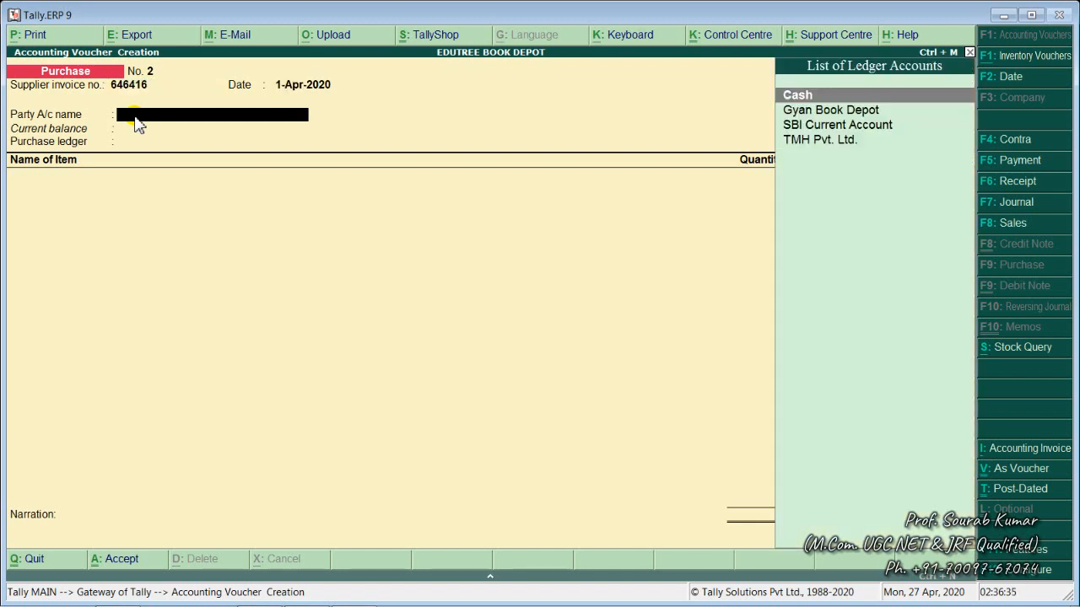
Set the party to TMH Pvt. Ltd. with its default supplier details, and choose Purchases as the purchase ledger.
key(Down)
key(Down)
key(Down)
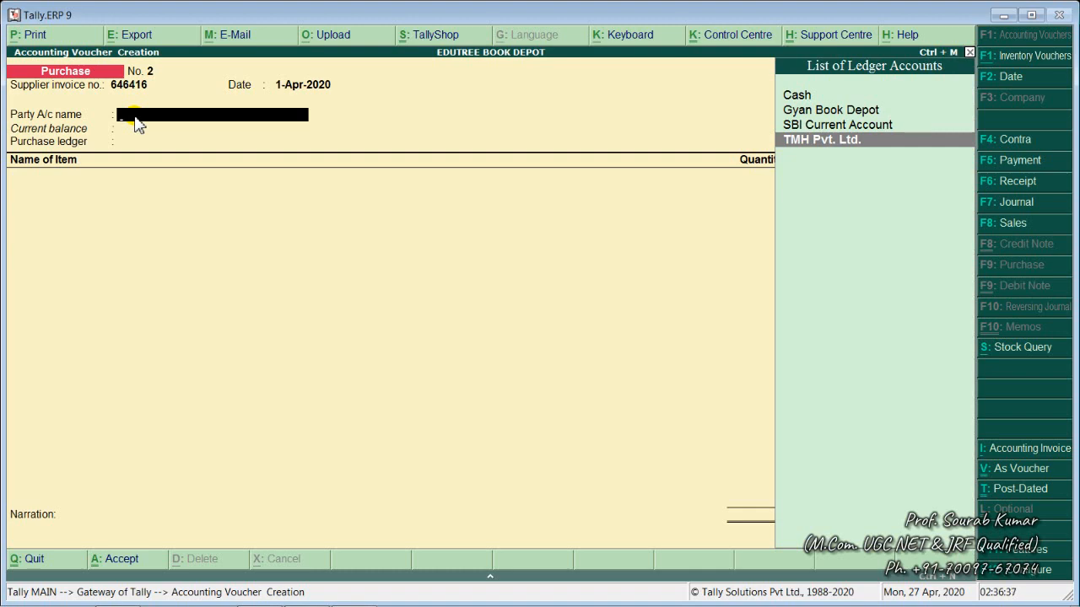
key(Return)
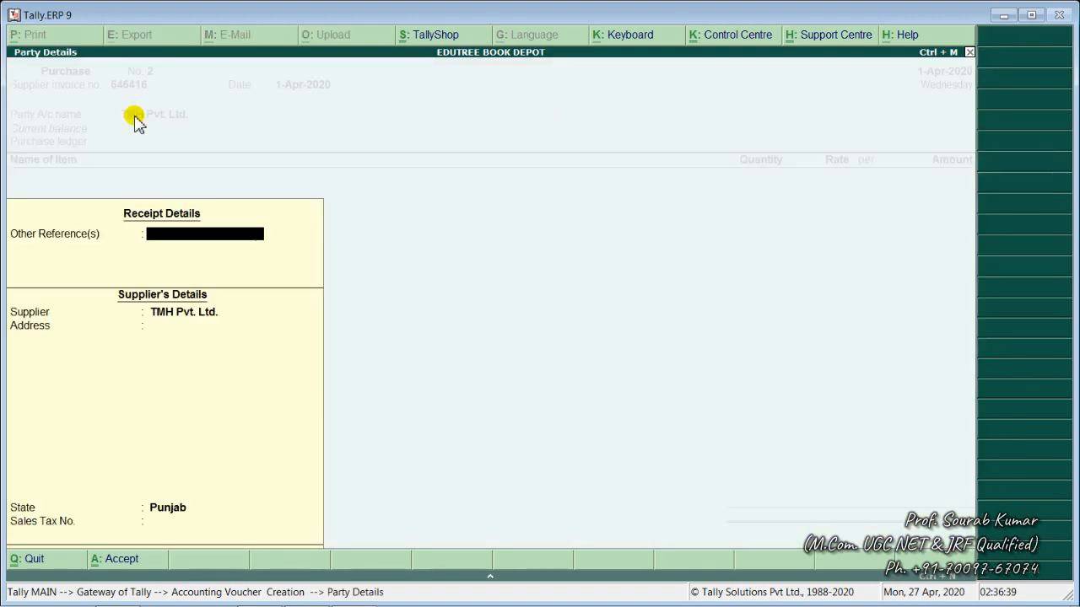
key(Return)
key(Return)
key(Return)
key(Return)
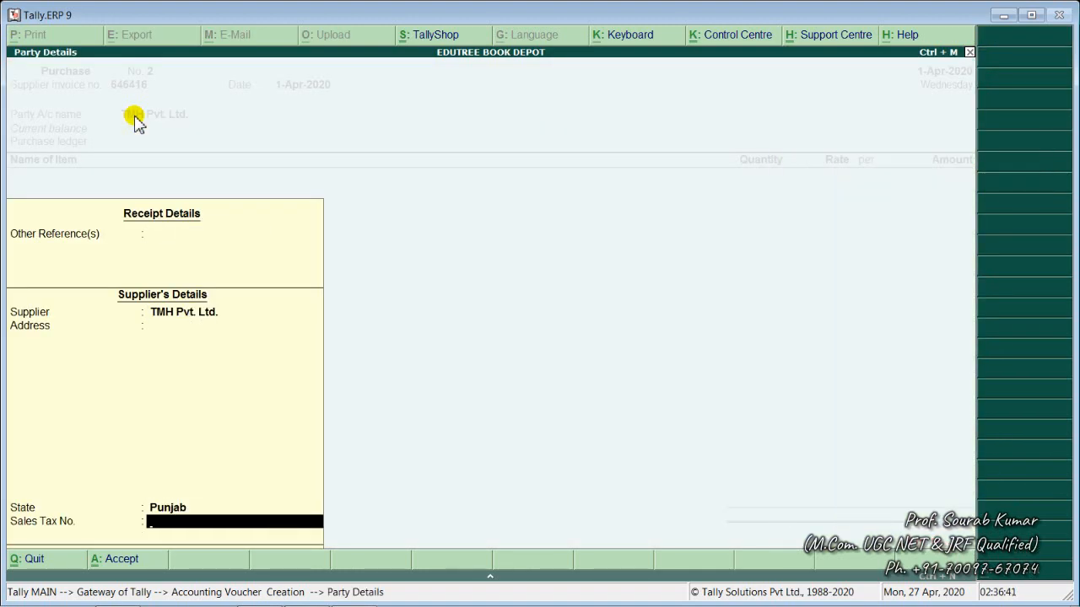
key(Return)
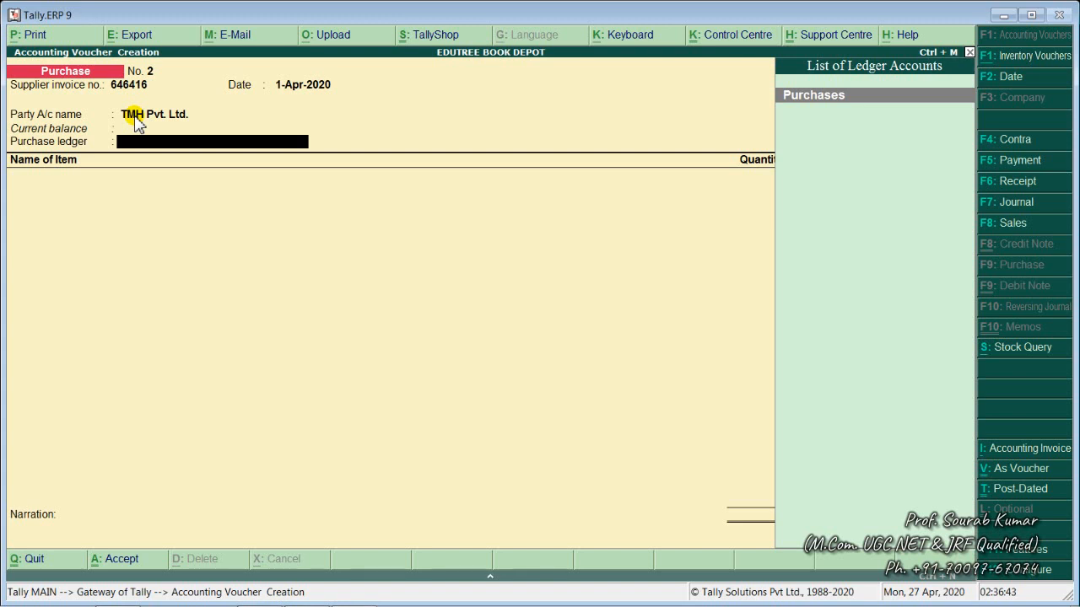
key(Return)
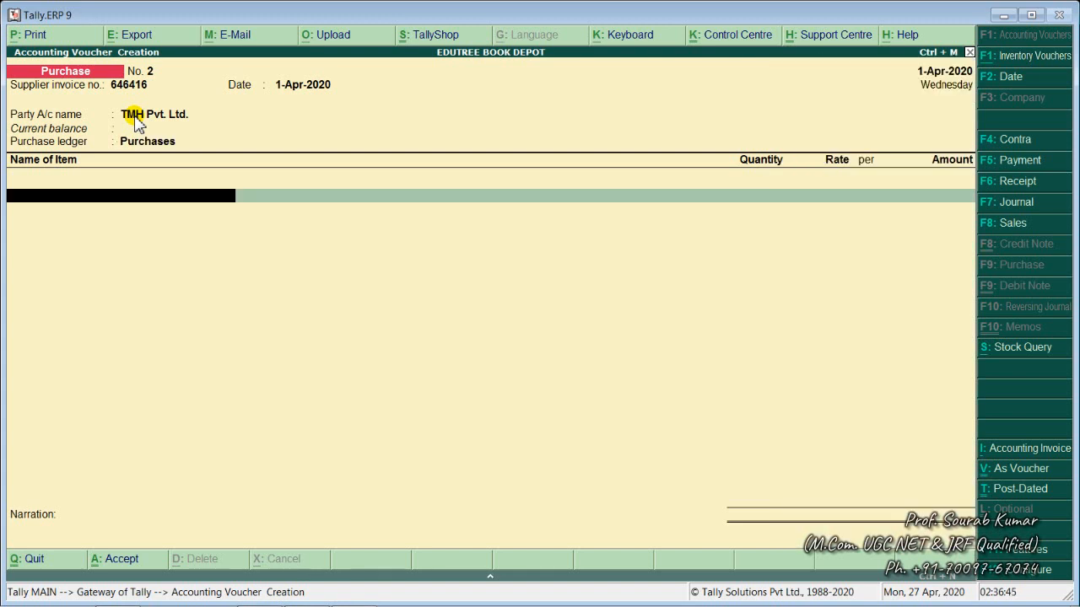
Add Books for 1,50,000 to the TMH Pvt. Ltd. purchase, leave the narration empty, and save the voucher.
text(B)
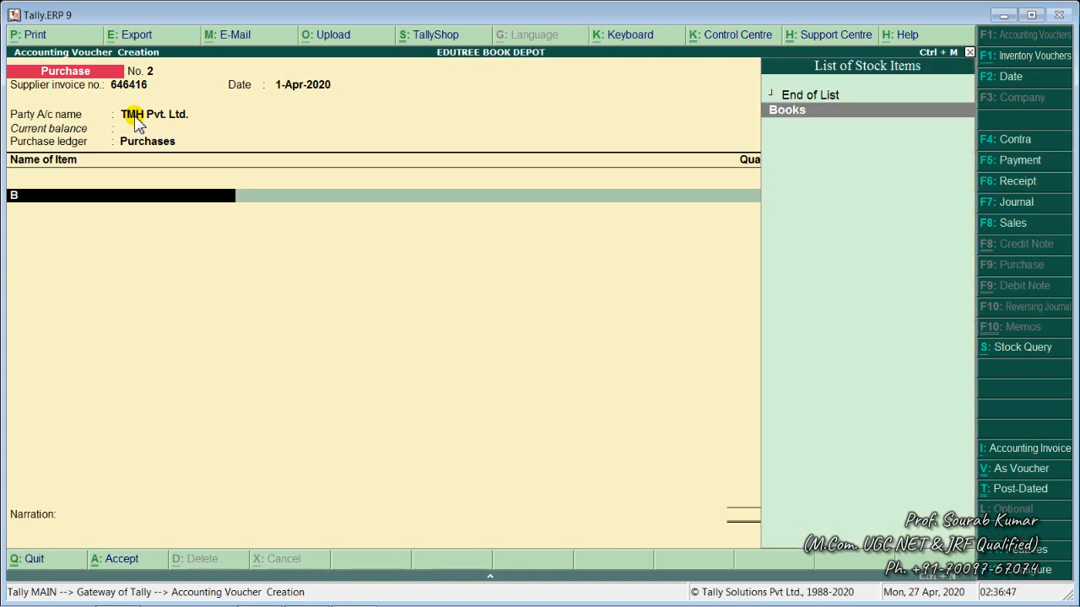
key(Return)
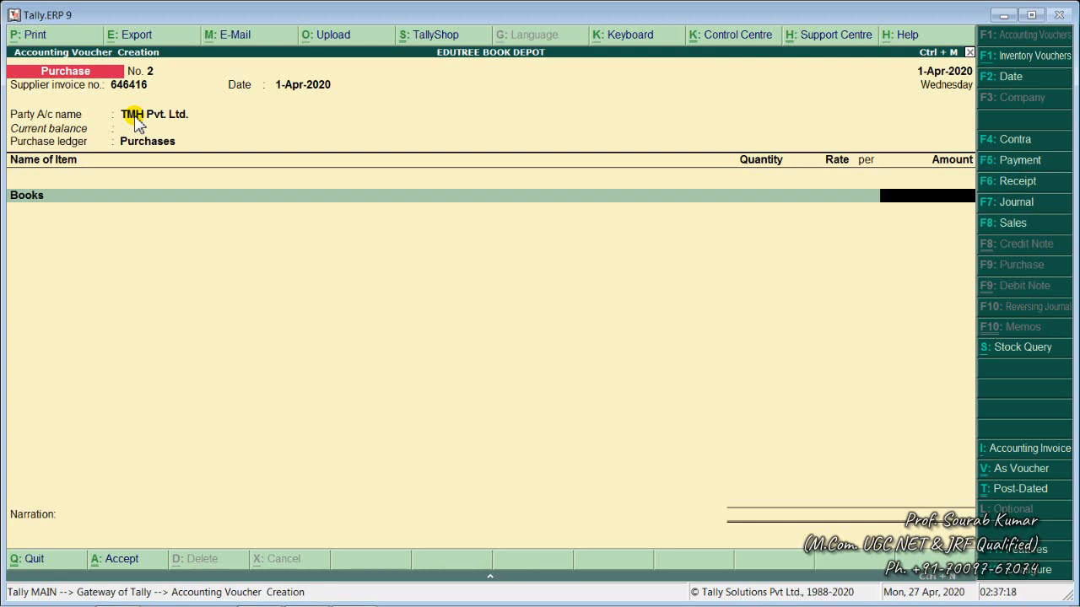
text(1,50,000)
key(Return)
key(Return)
key(Return)
key(Return)
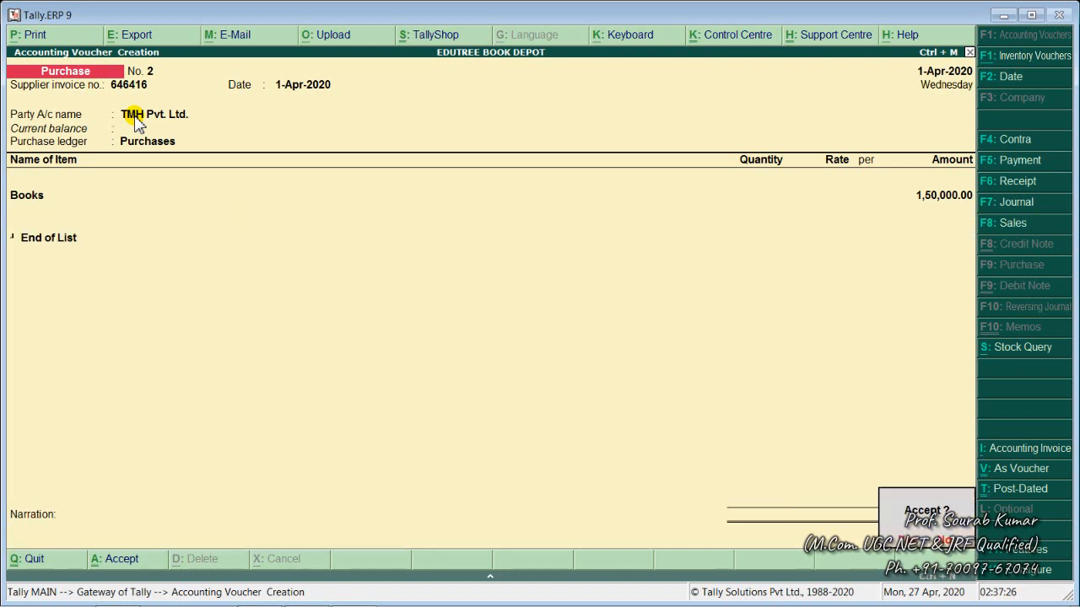
key(Return)
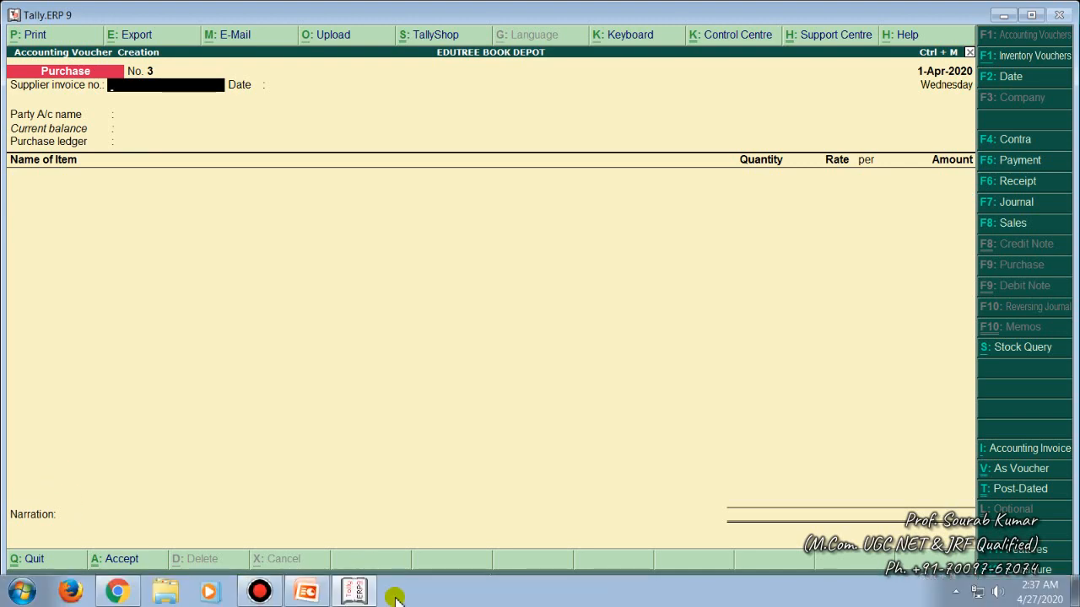
Check the transactions on slide 3 in PowerPoint, and start a Tally.ERP 9 payment voucher from the Cash account.
click(357, 588)
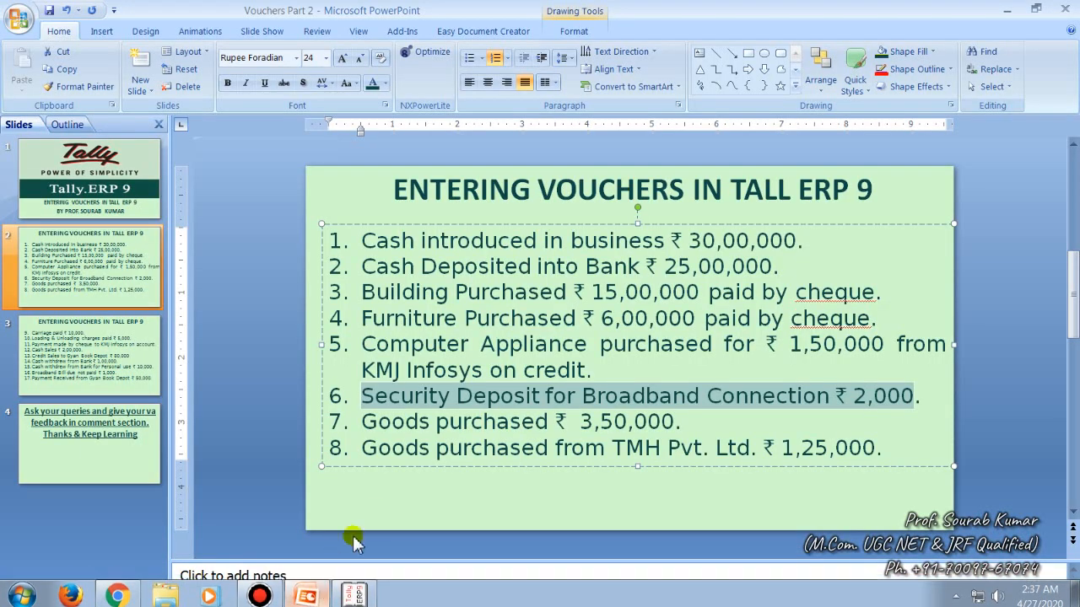
click(115, 322)
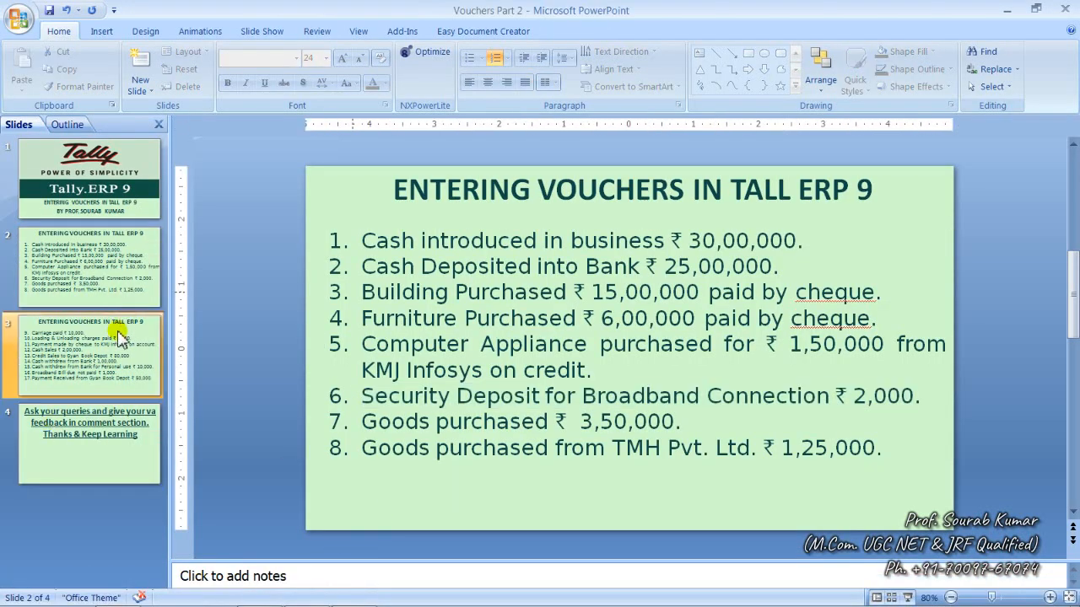
mouse_move(120, 593)
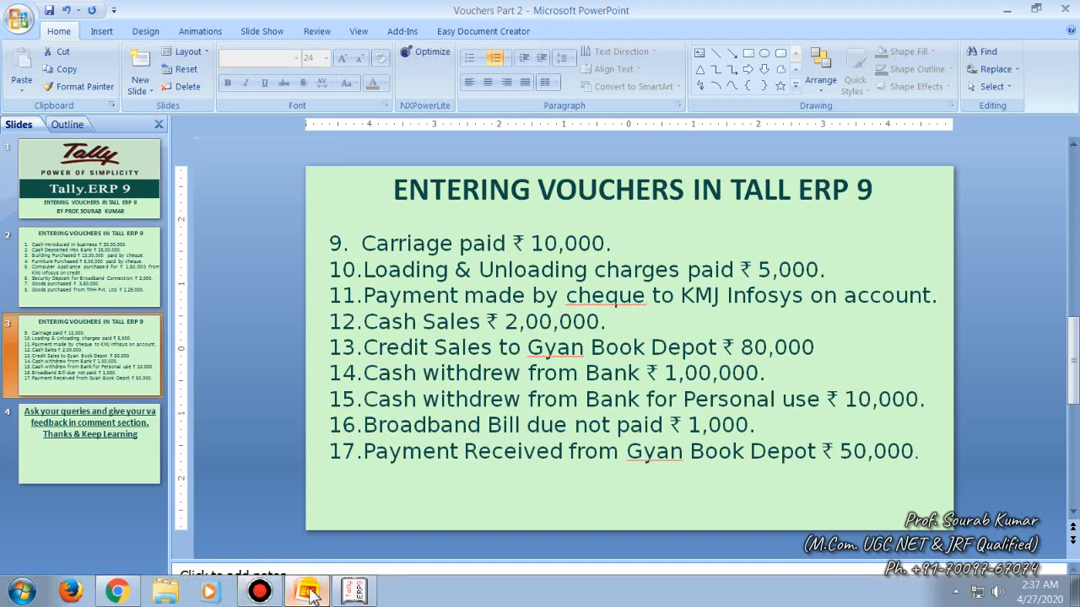
click(352, 593)
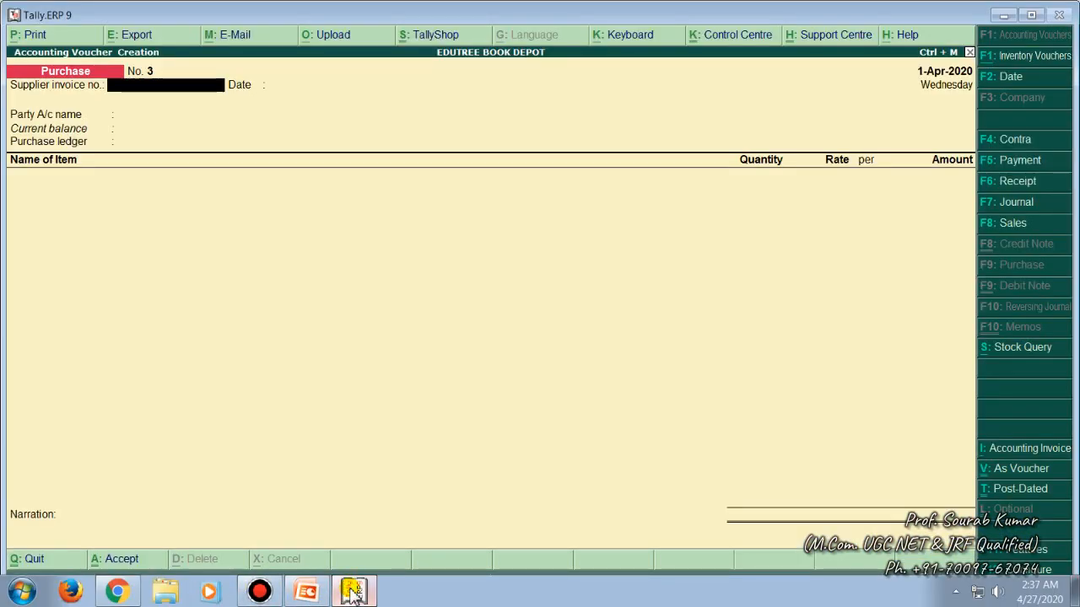
key(F5)
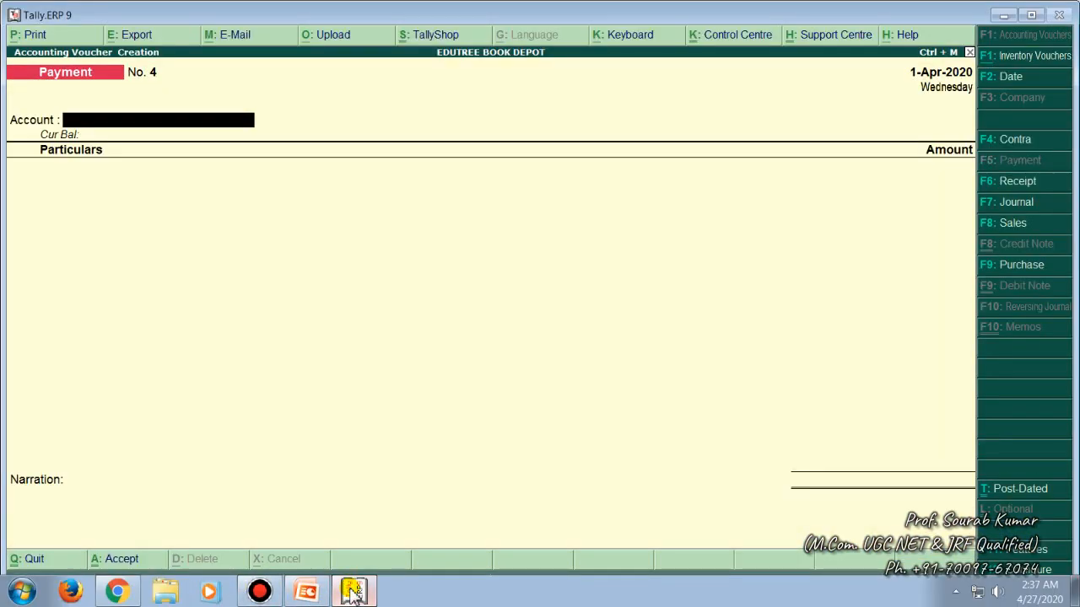
text(C)
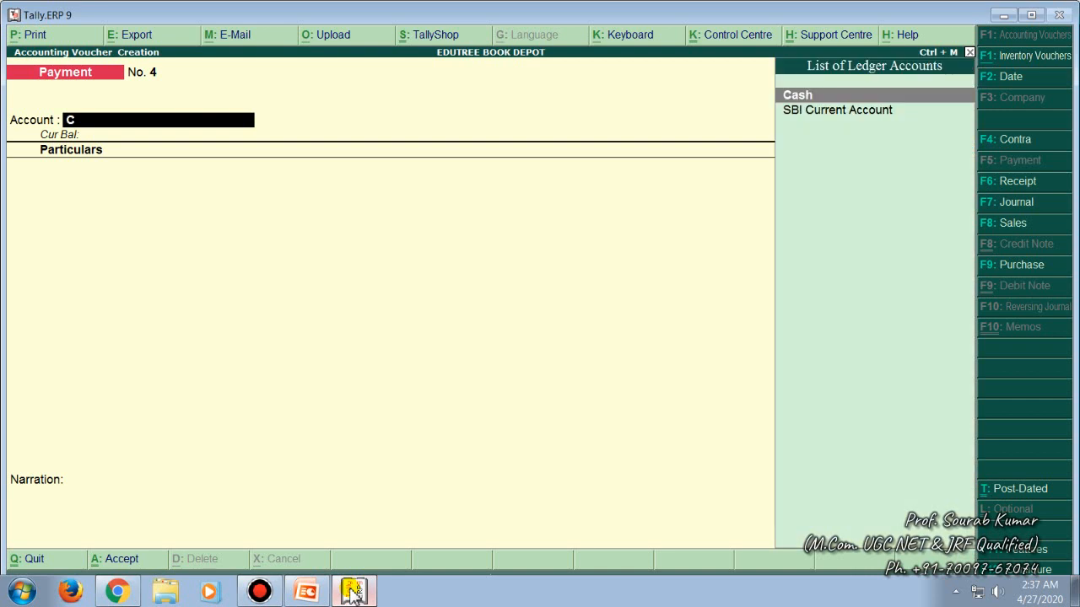
key(Return)
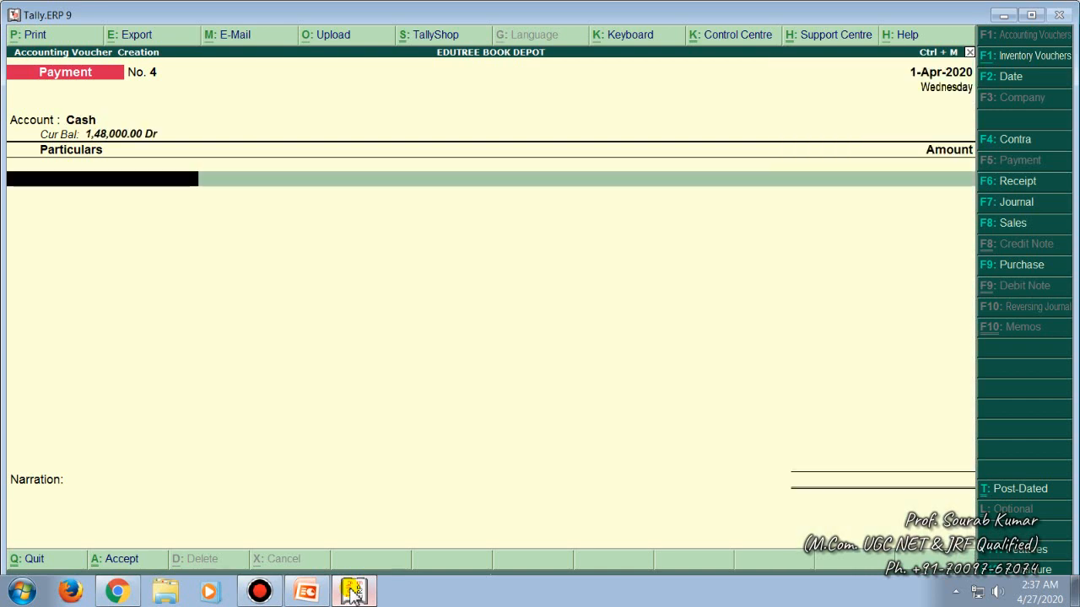
Add Carriage Inward to the cash payment voucher with an amount of 10,000.
text(Car)
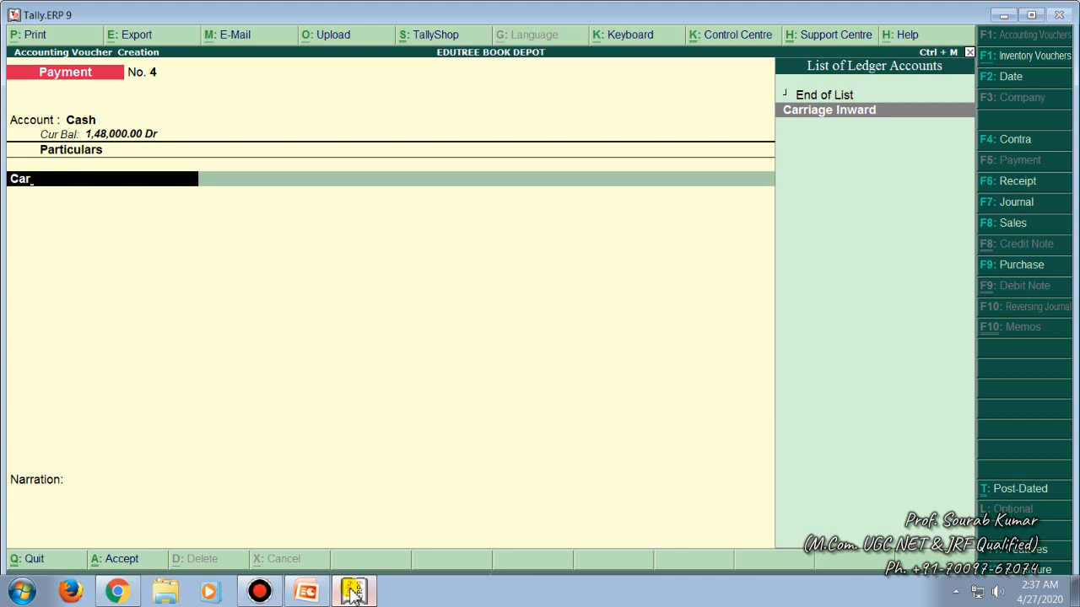
key(Return)
text(10000)
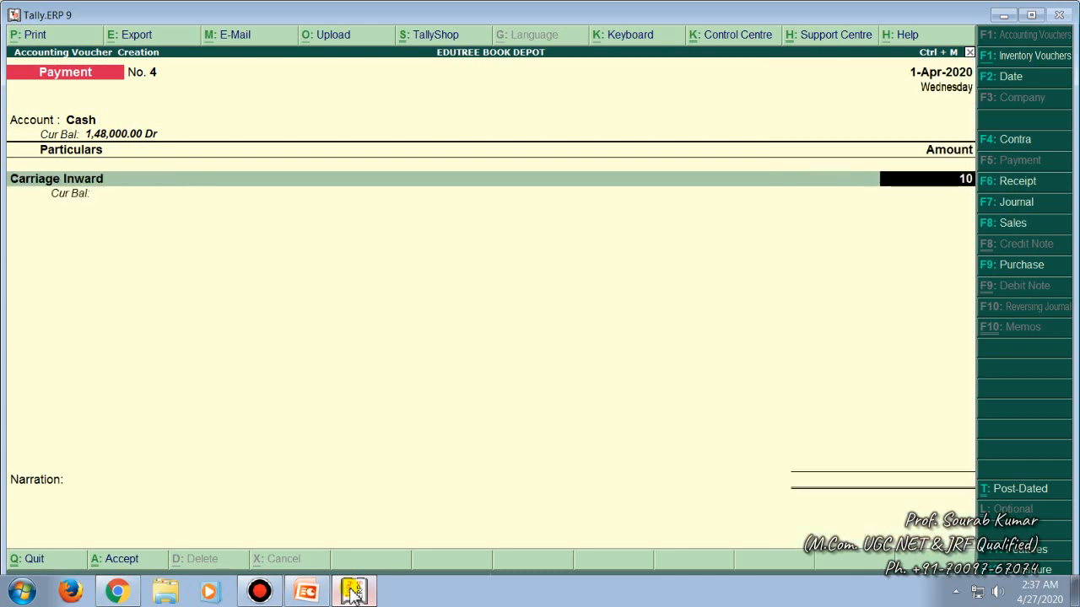
key(Return)
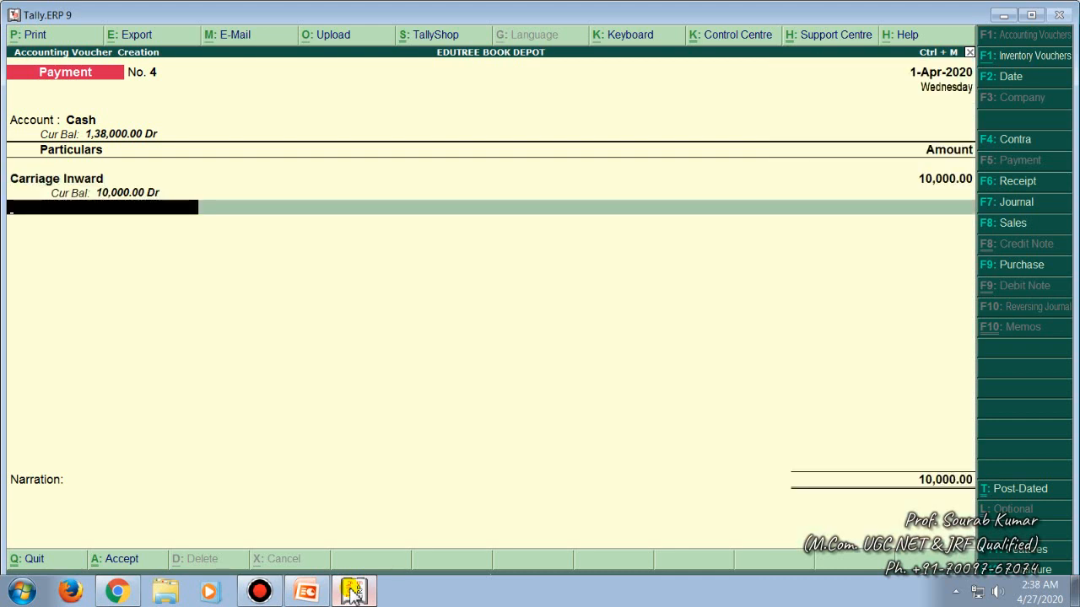
Add Loading & Unloading Charges of 5,000, leave the narration empty, and save the payment voucher.
text(LO)
key(Return)
text(5,000)
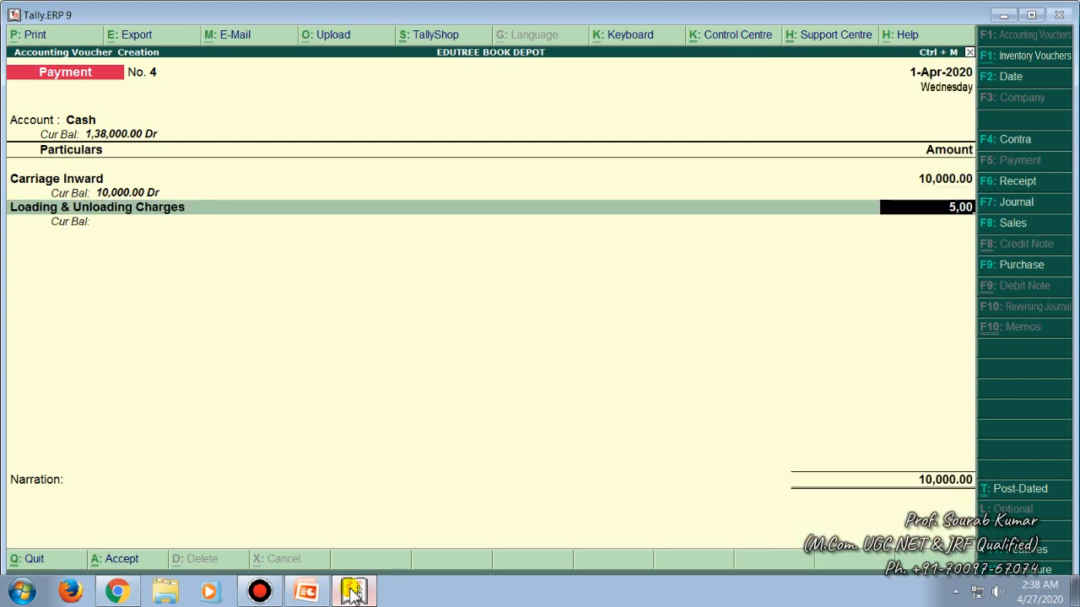
key(Return)
key(Return)
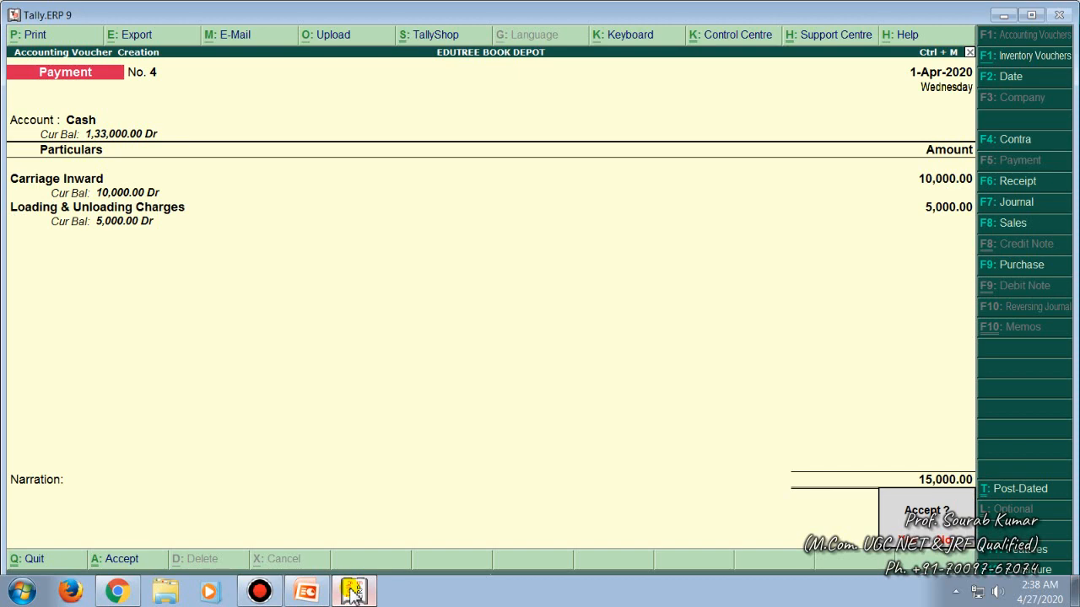
key(Return)
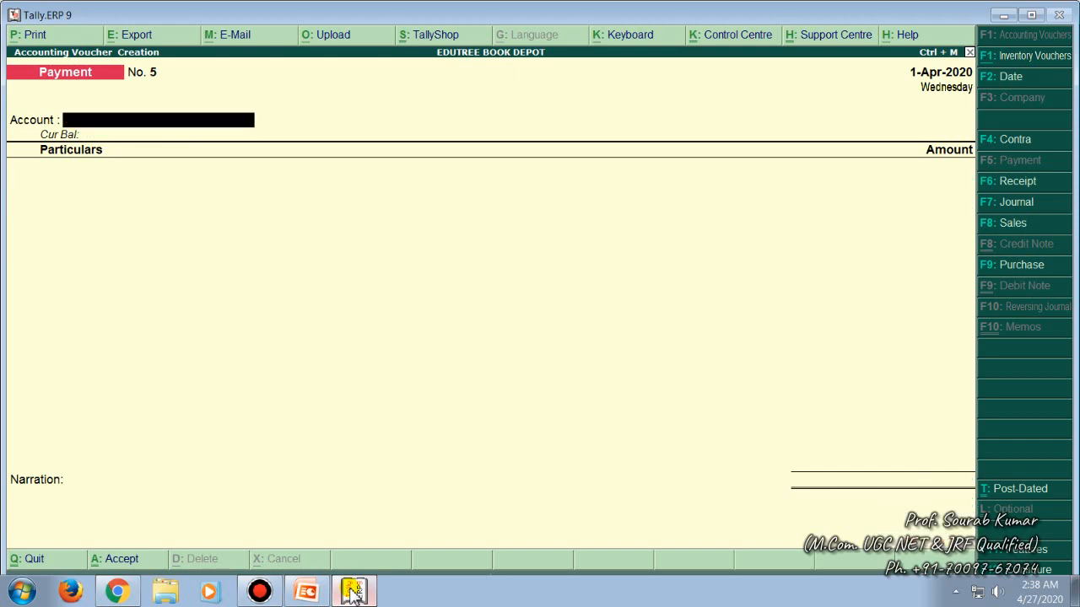
Check the KMJ Infosys payment on the PowerPoint slide, and set the Tally.ERP 9 payment voucher to pay KMJ Infosys from SBI Current Account.
click(353, 593)
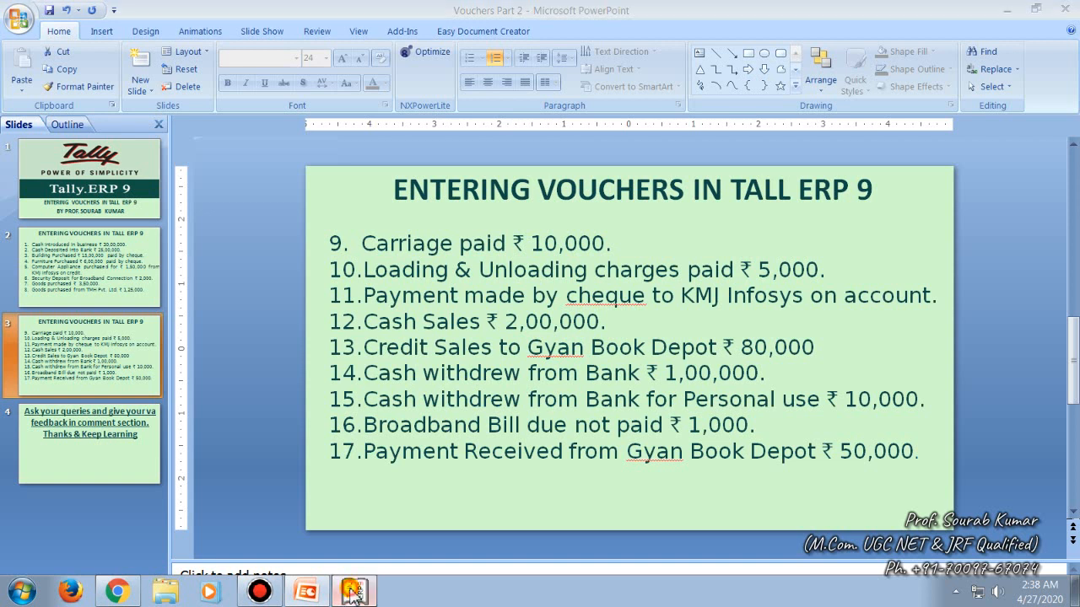
click(353, 593)
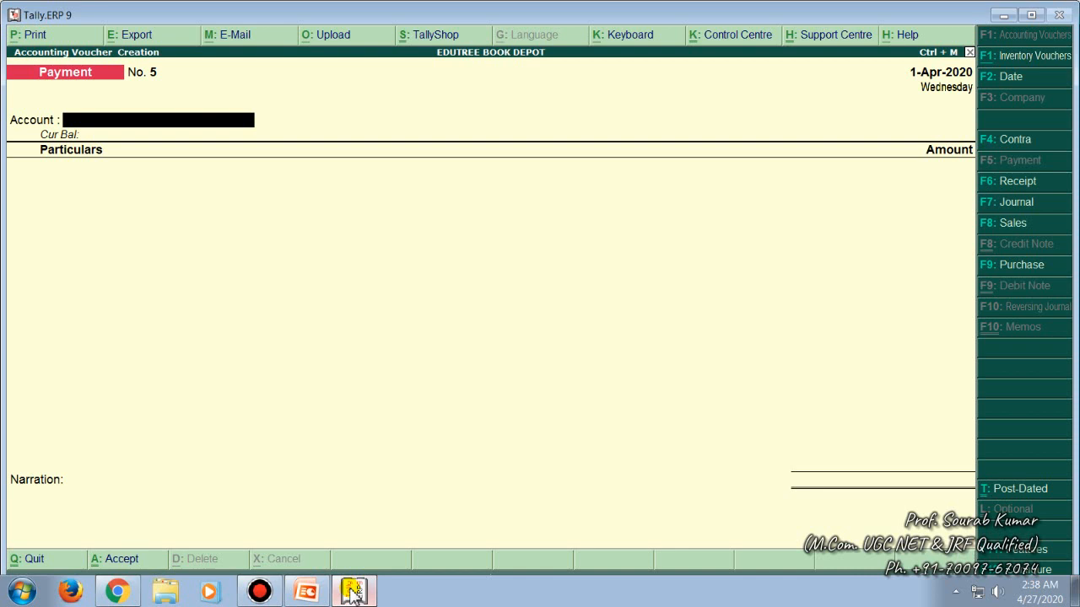
text(SB)
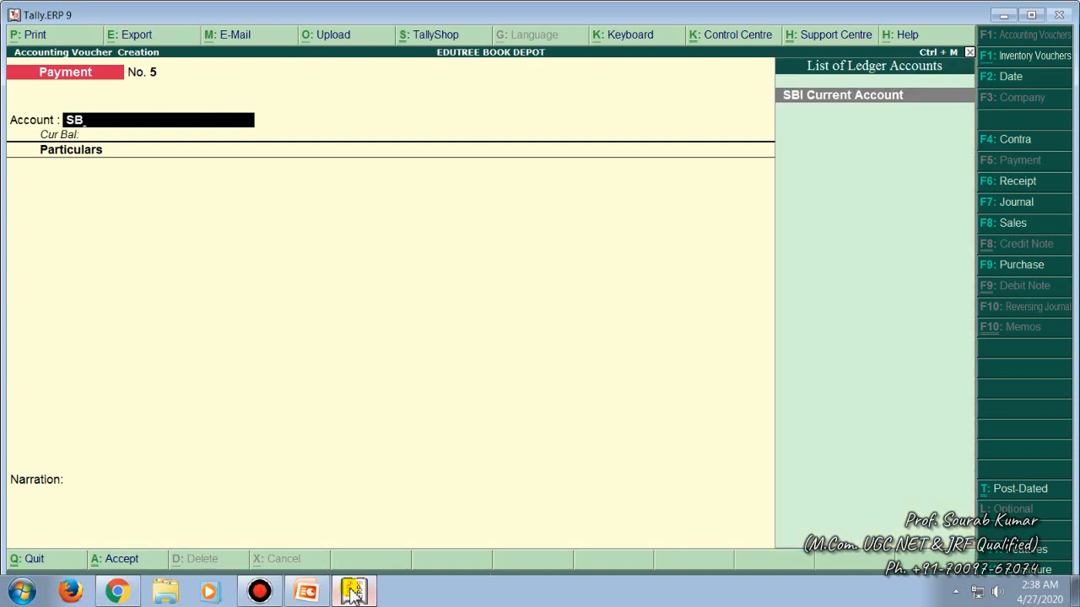
key(Return)
text(Km)
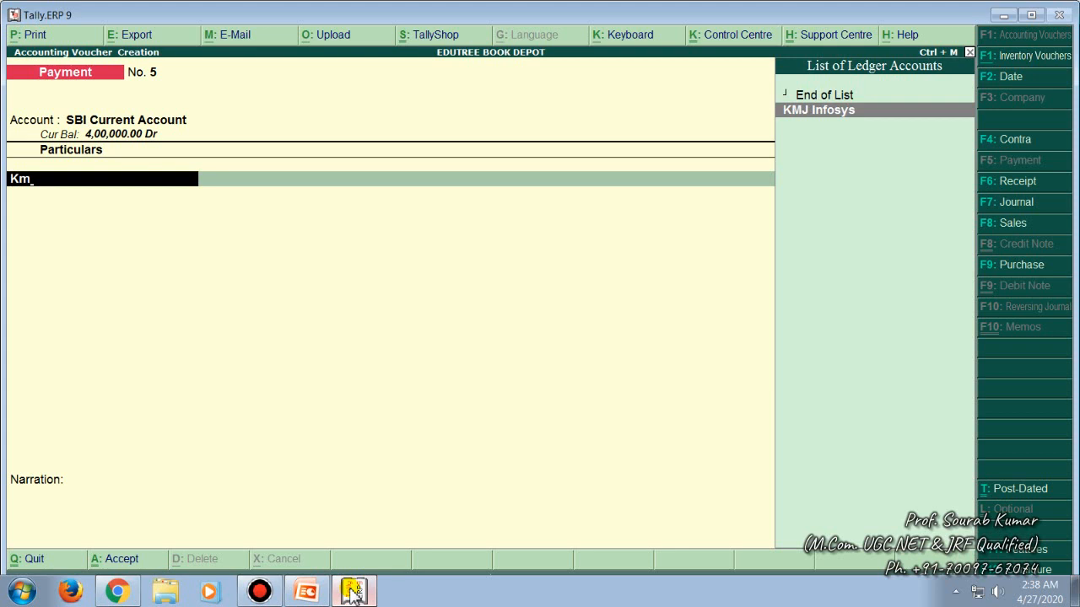
key(Return)
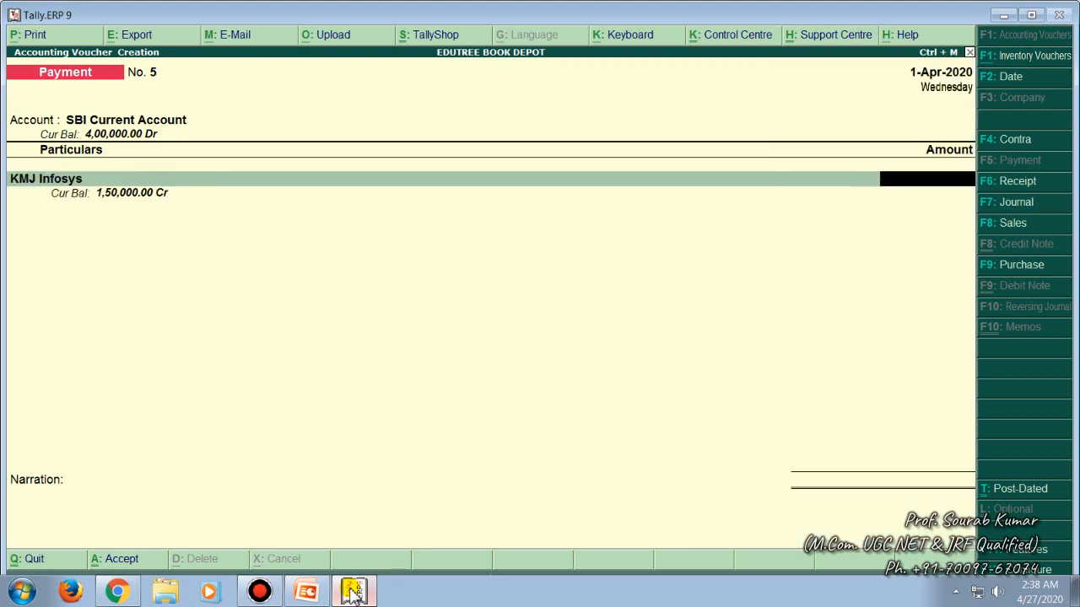
Enter 1,50,000 as the KMJ Infosys payment amount, leave the remaining details and narration empty, and save the voucher.
text(1,50,000)
key(Return)
key(Return)
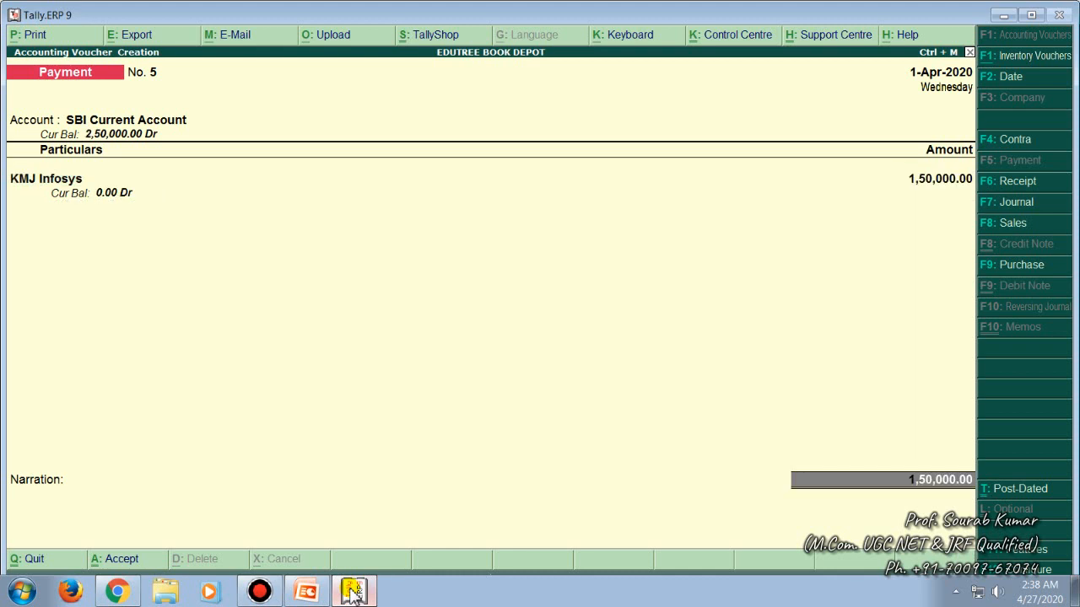
key(Return)
key(Return)
key(Return)
key(Return)
key(Return)
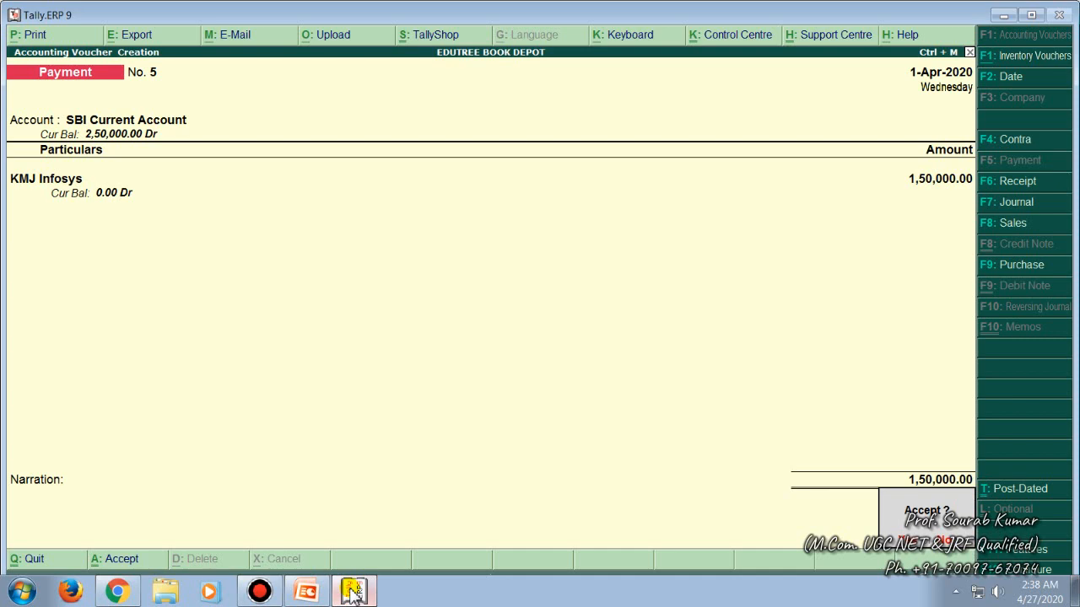
key(Return)
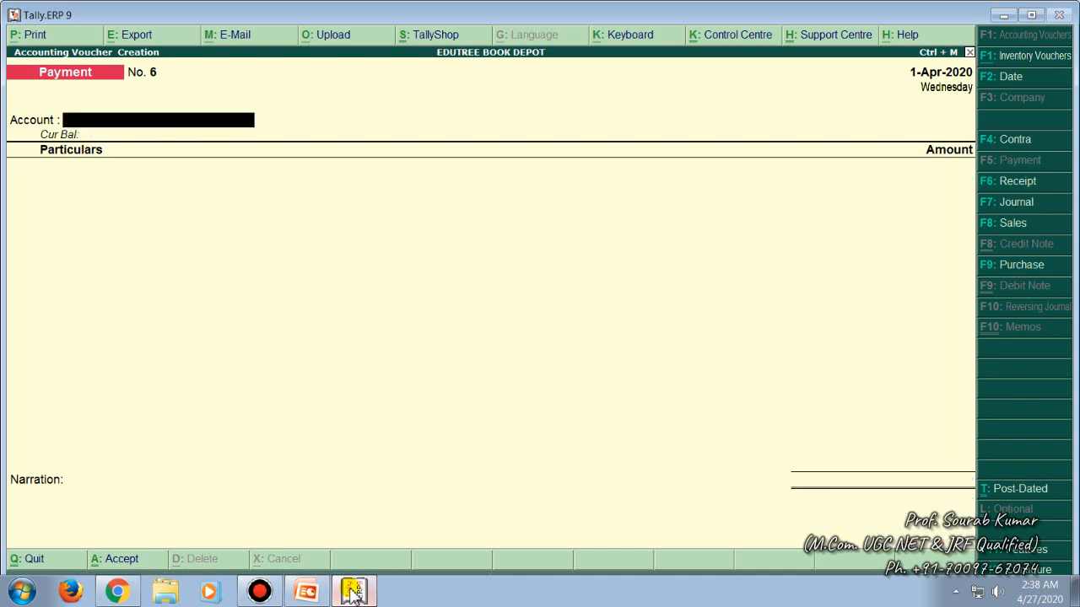
Check the cash sales transaction in PowerPoint, and start a Tally.ERP 9 sales voucher with reference number 16663.
click(354, 593)
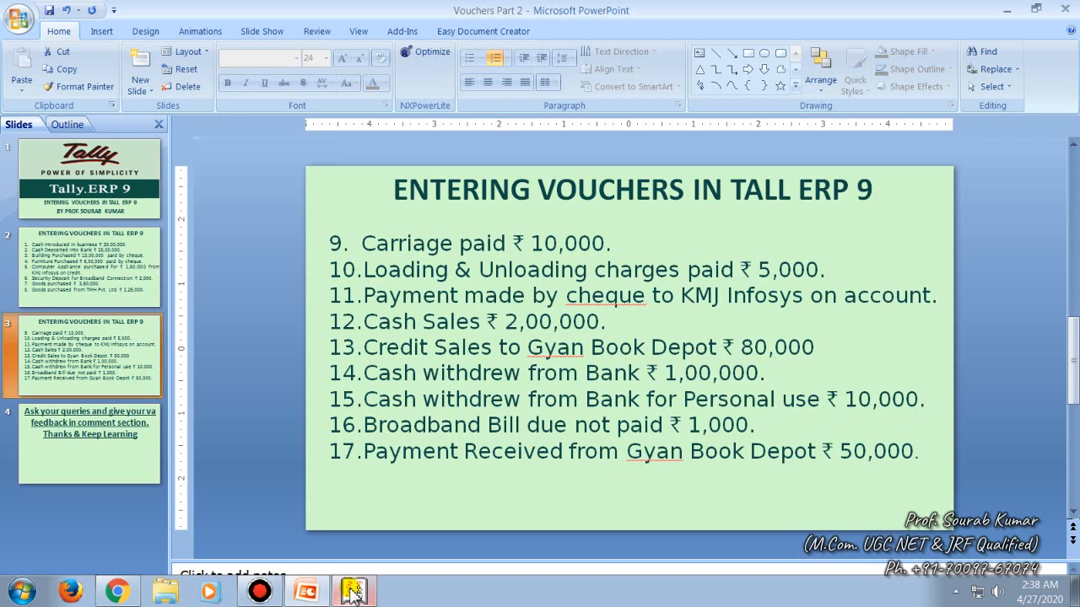
click(353, 594)
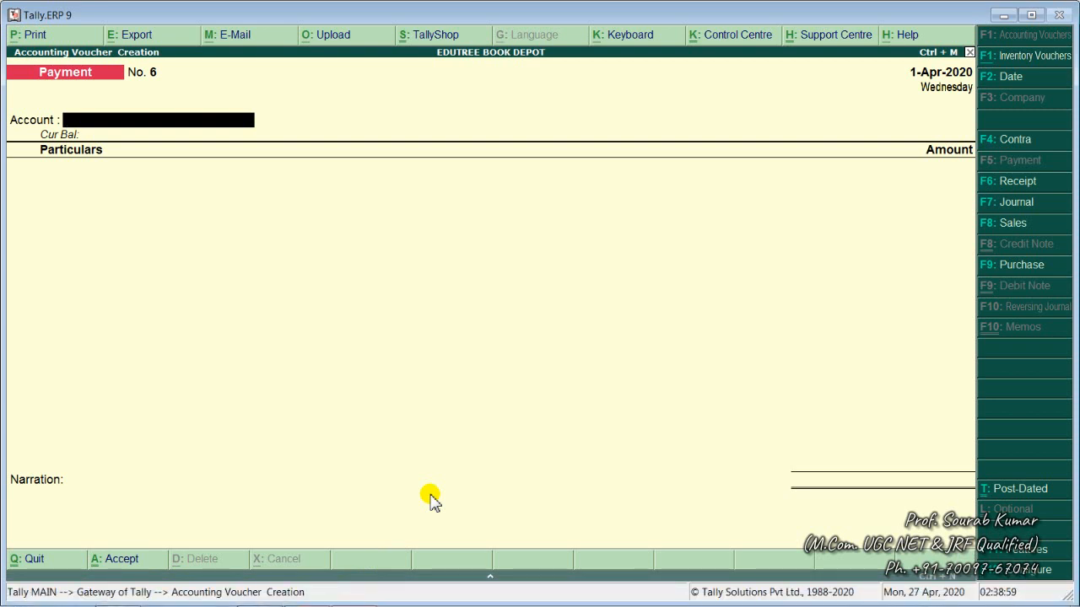
key(F8)
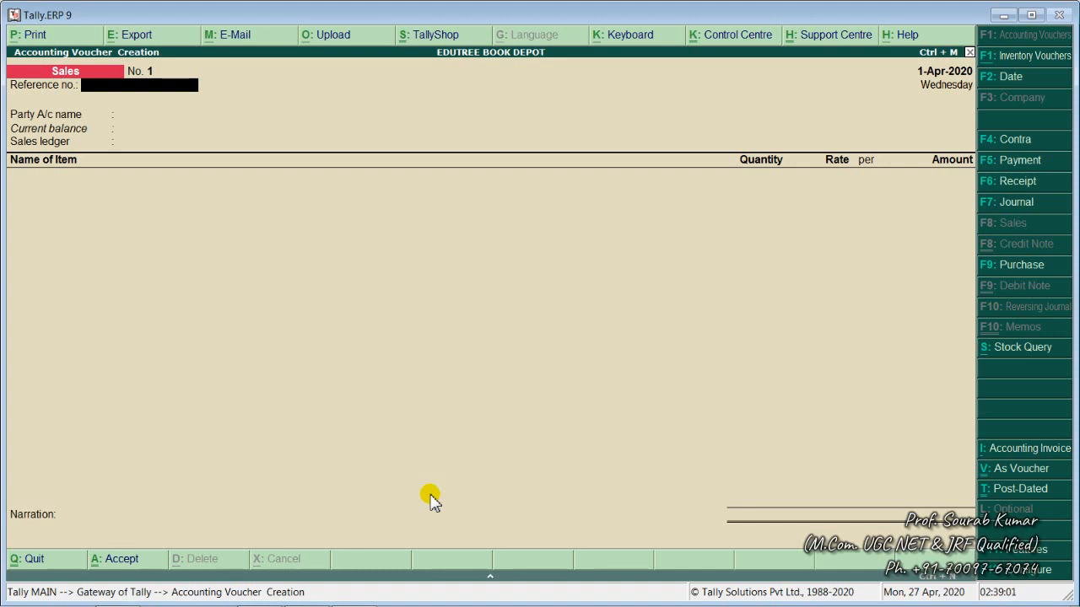
text(16663)
key(Return)
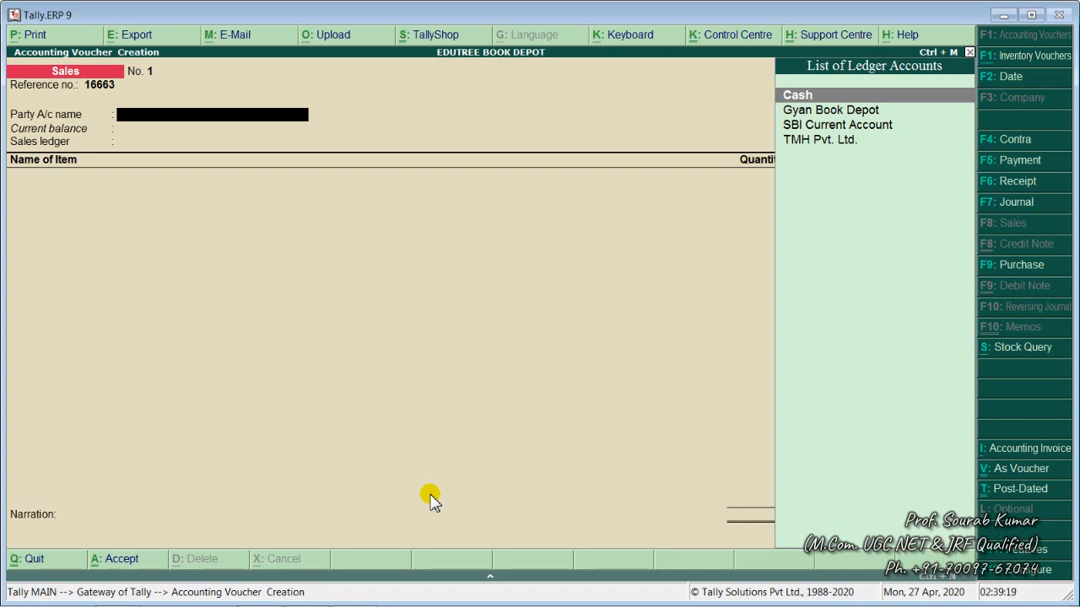
Set the sales voucher's party account to Cash, accept the party details without additions, and choose Sales as the sales ledger.
key(Return)
key(Return)
key(Return)
key(Return)
key(Return)
key(Return)
key(Return)
key(Return)
key(Return)
key(Return)
key(Return)
key(Return)
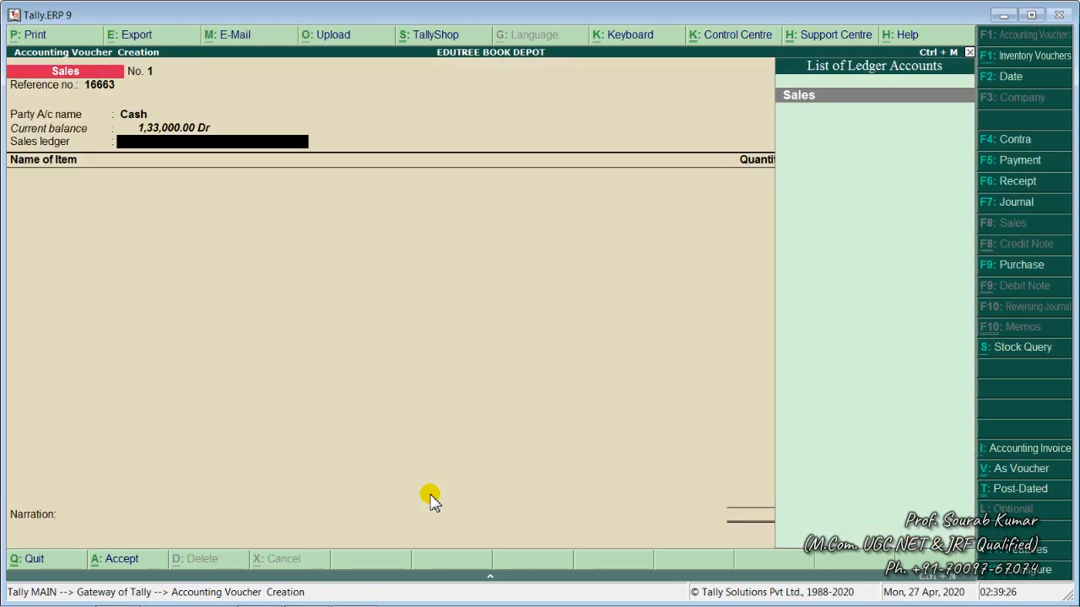
key(Return)
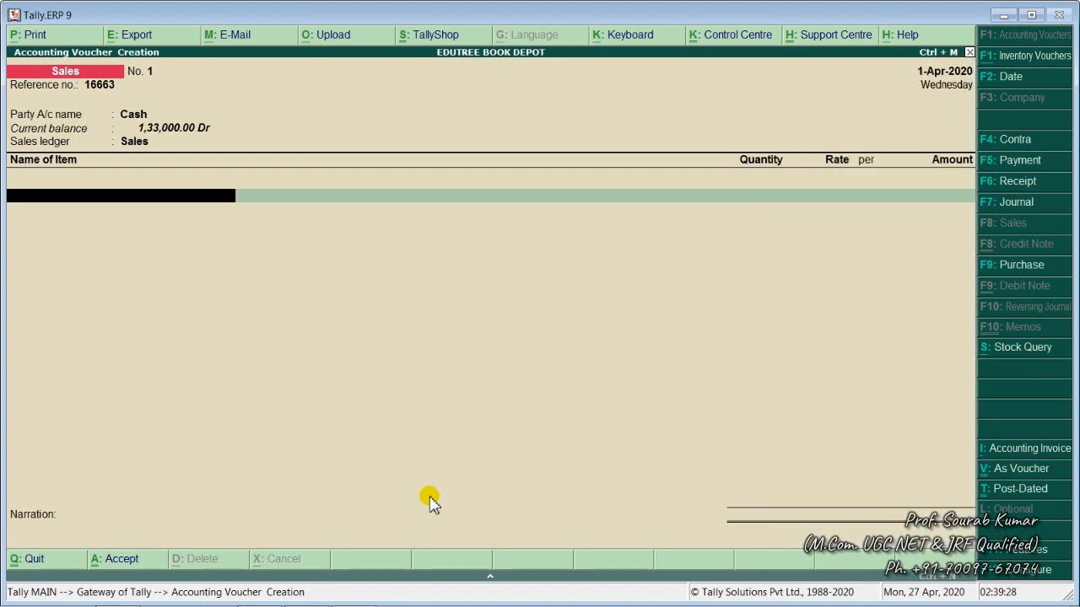
Add Books for 2,00,000 to the cash sales voucher after checking the slide, leave the narration empty, and save the voucher.
text(B)
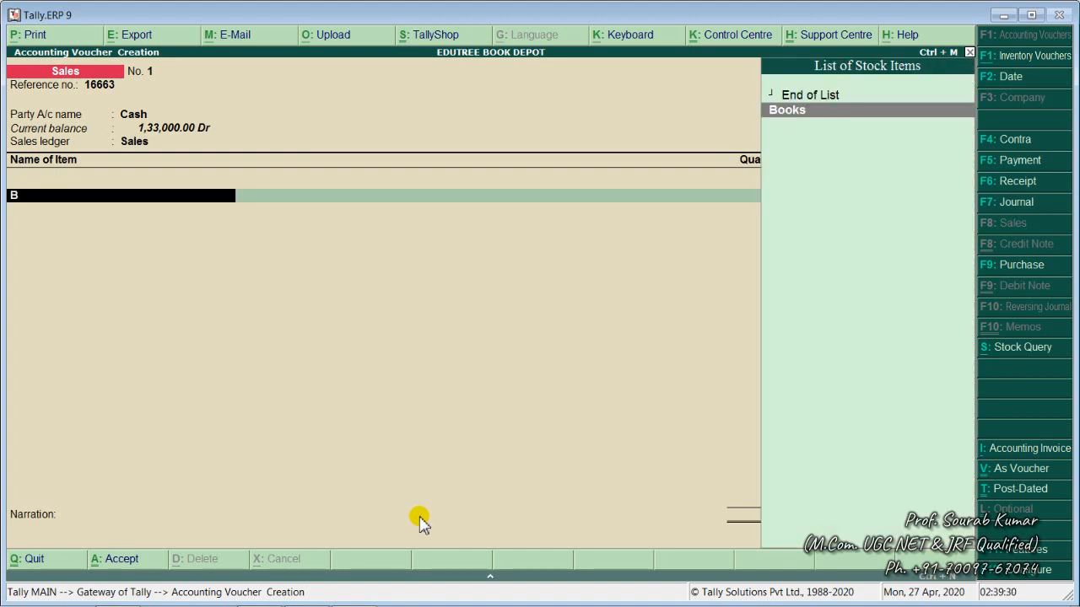
key(Return)
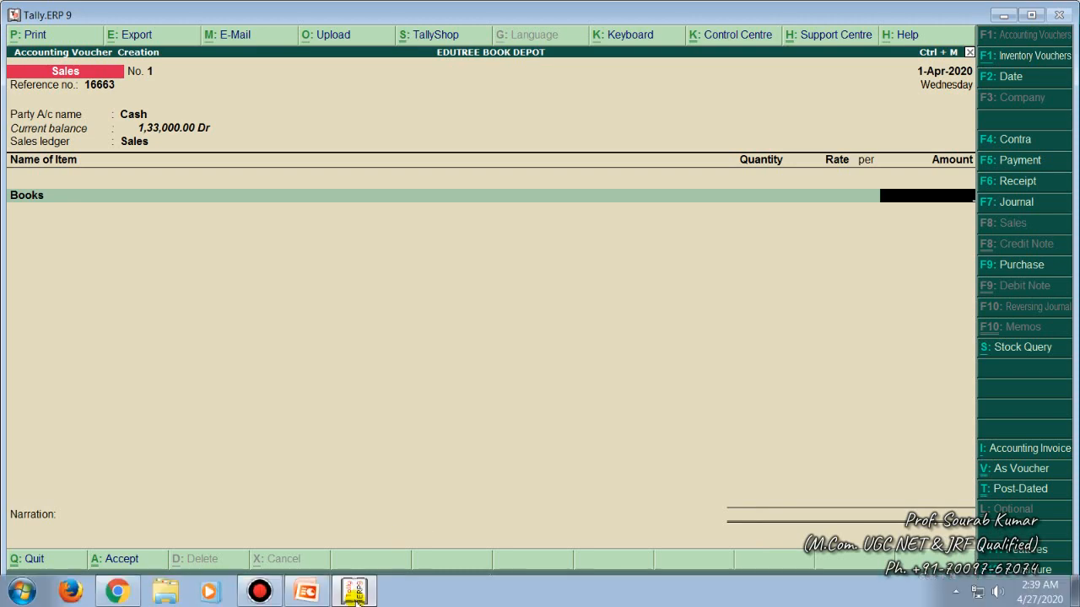
click(355, 594)
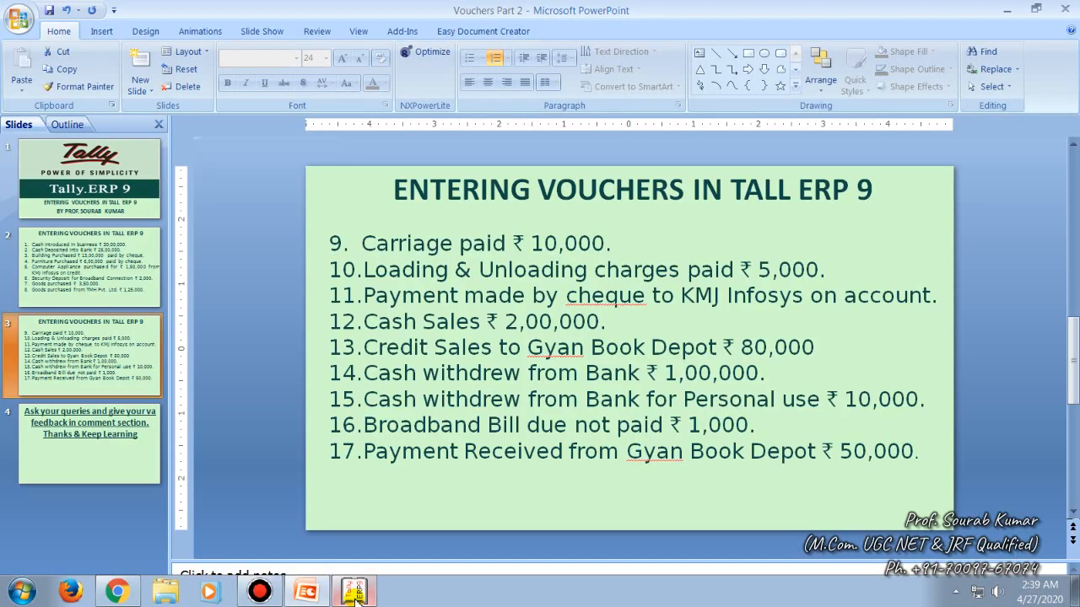
click(354, 594)
text(2,00,000)
key(Return)
key(Return)
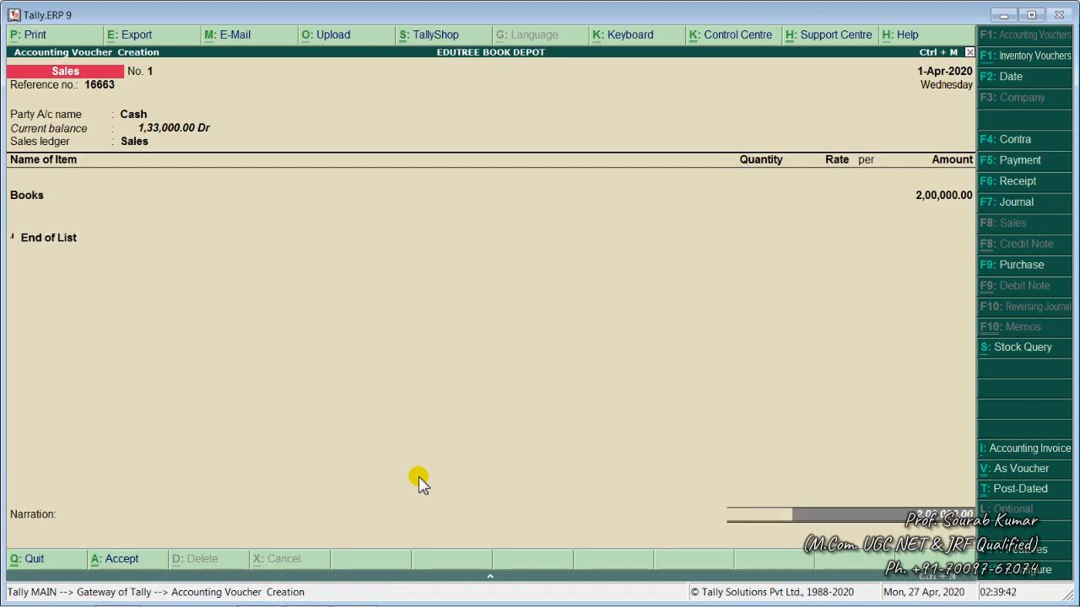
key(Return)
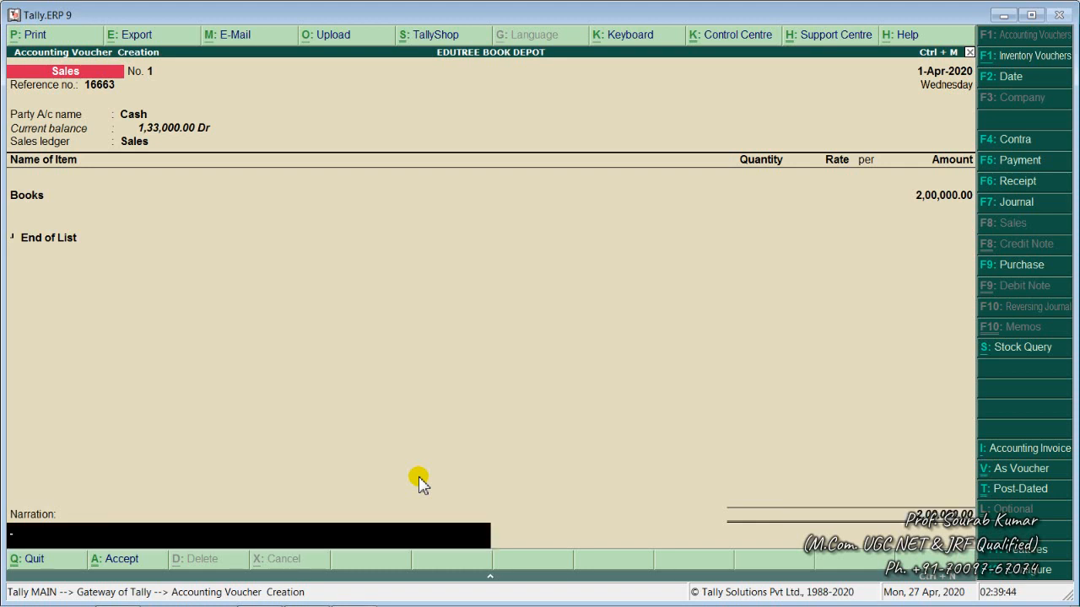
key(Return)
key(Return)
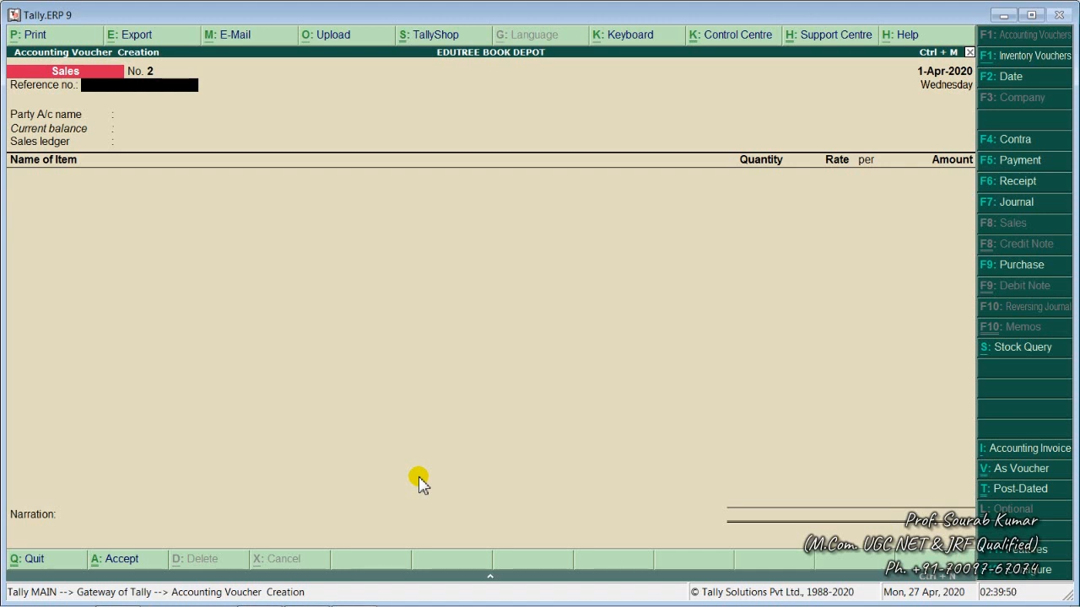
Enter 65611 as the reference number of the new sales voucher.
text(6+4141)
key(BackSpace)
key(BackSpace)
key(BackSpace)
key(BackSpace)
key(BackSpace)
text(5611)
key(Return)
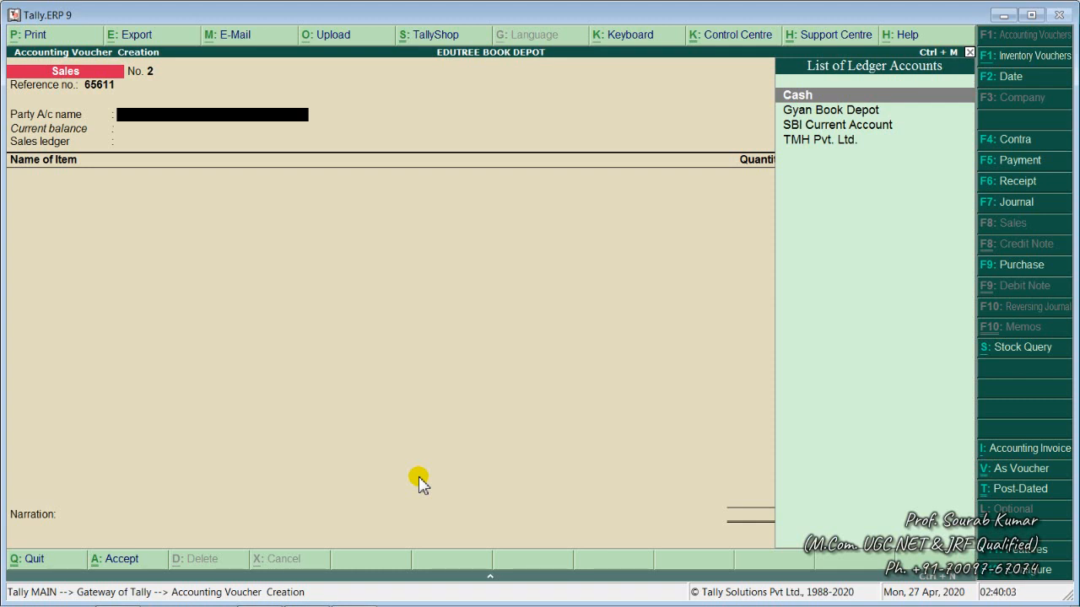
Set Gyan Book Depot as the party account, accept the party details without additions, and choose Sales as the sales ledger.
key(Down)
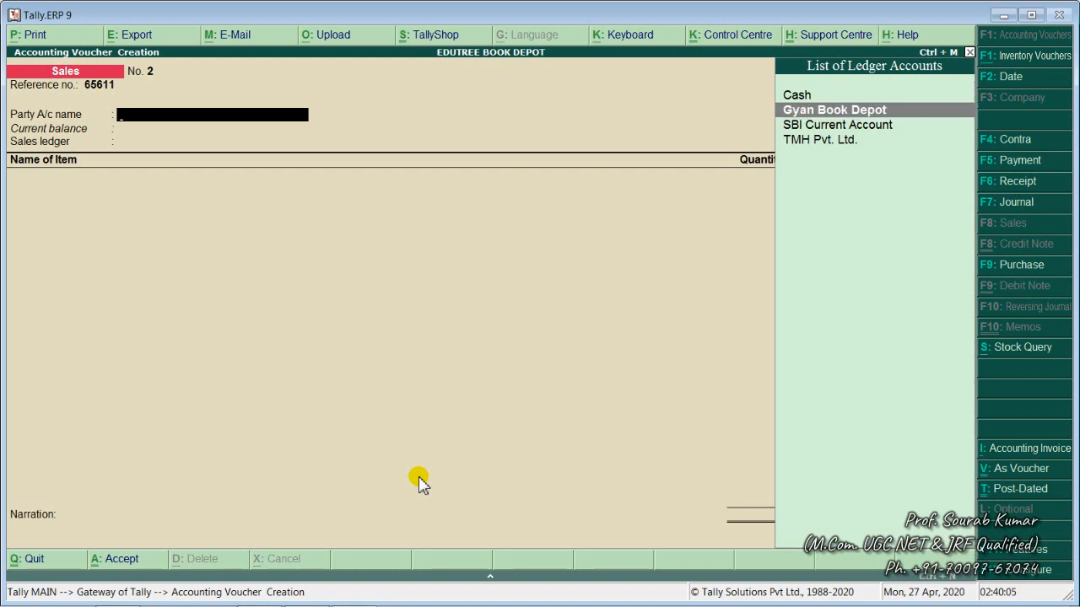
key(Return)
key(Return)
key(Return)
key(Return)
key(Return)
key(Return)
key(Return)
key(Return)
key(Return)
key(Return)
key(Return)
key(Return)
key(Return)
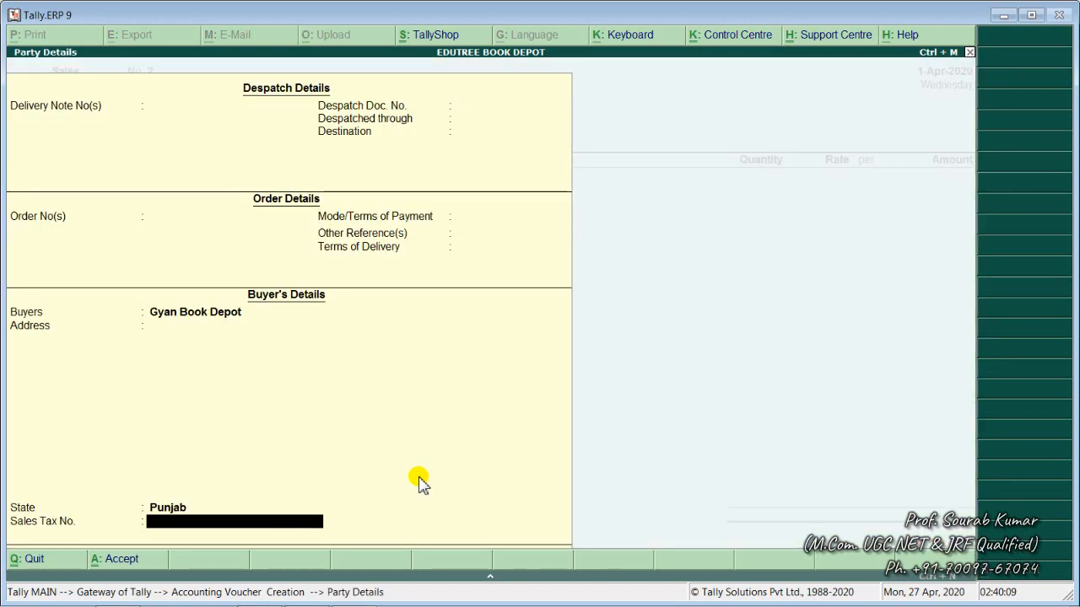
text(Sa)
key(Return)
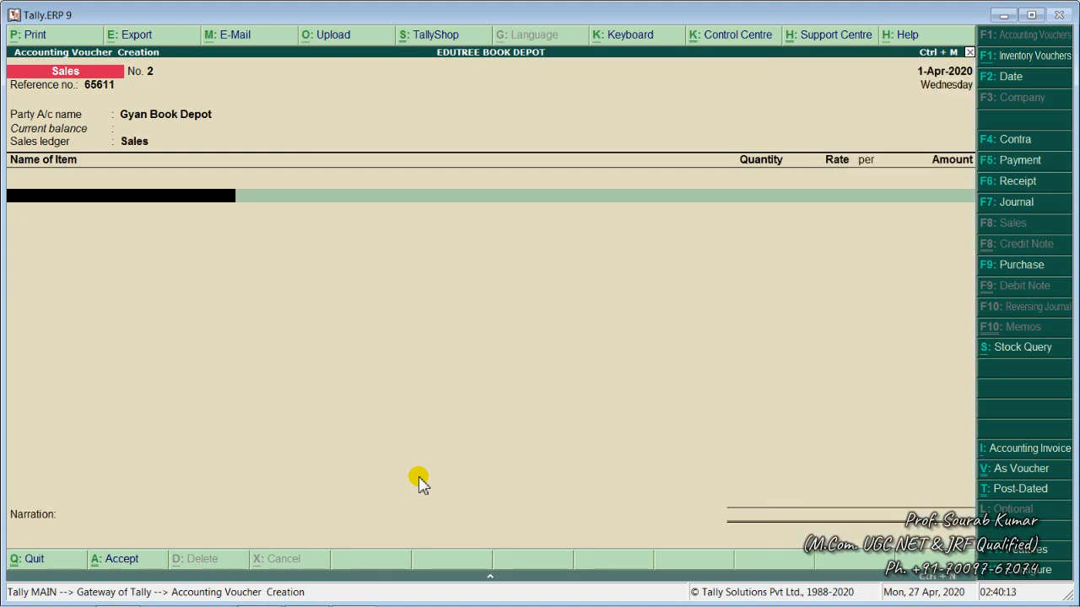
Add Books for 80,000 to the Gyan Book Depot sale, leave the narration empty, and save the voucher.
text(B)
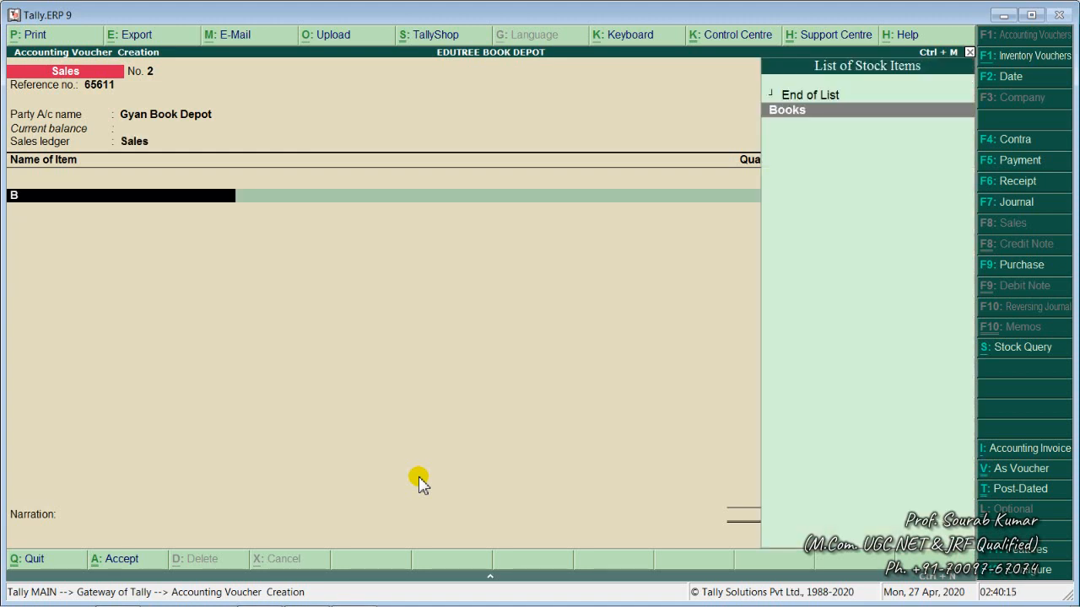
text(p)
key(BackSpace)
key(Return)
text(80.00)
key(BackSpace)
key(BackSpace)
text(000)
key(Return)
key(Return)
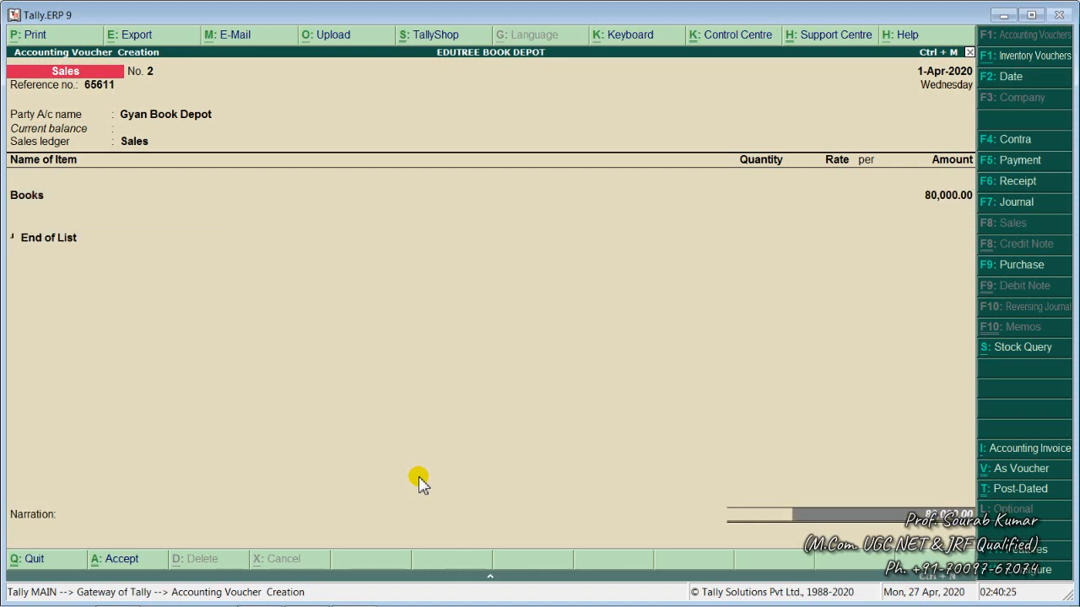
key(Return)
key(Return)
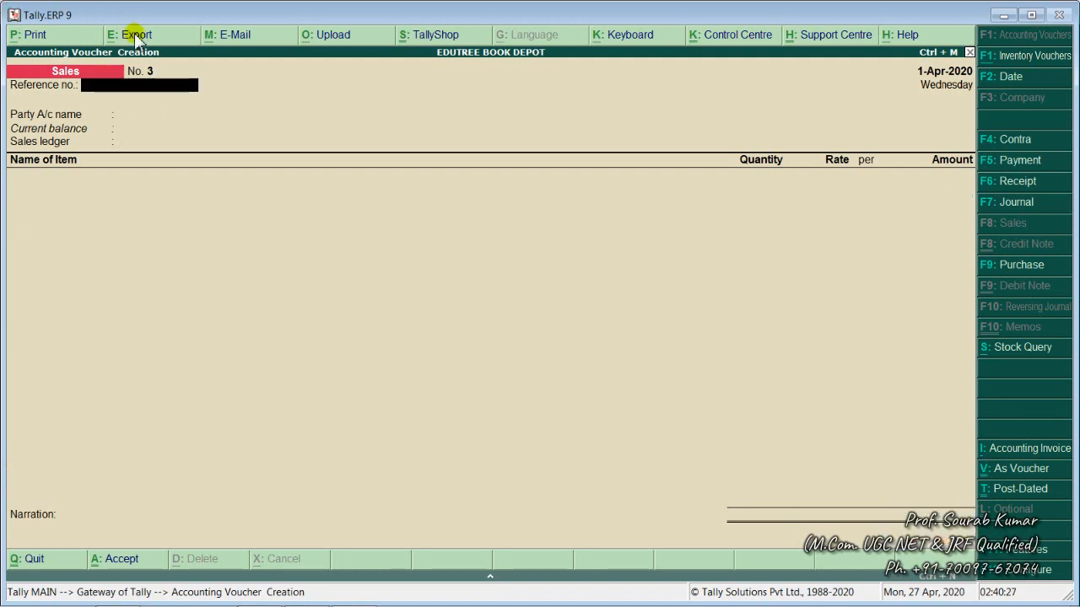
Check the bank withdrawal on the PowerPoint slide, return to Tally.ERP 9, and start a contra voucher with Cash as account and SBI Current Account as particulars.
mouse_move(301, 591)
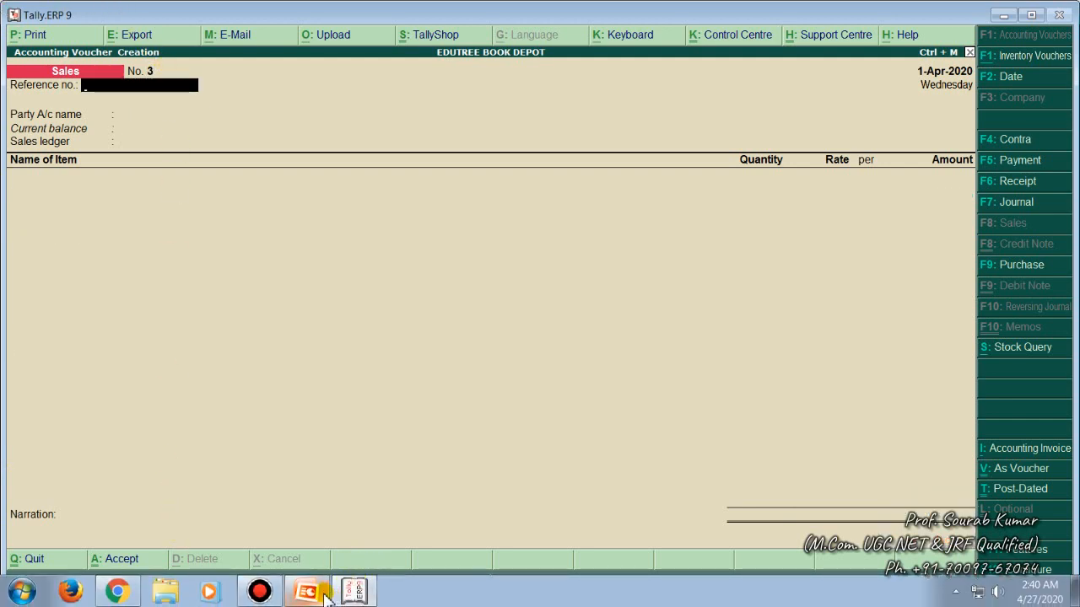
click(310, 592)
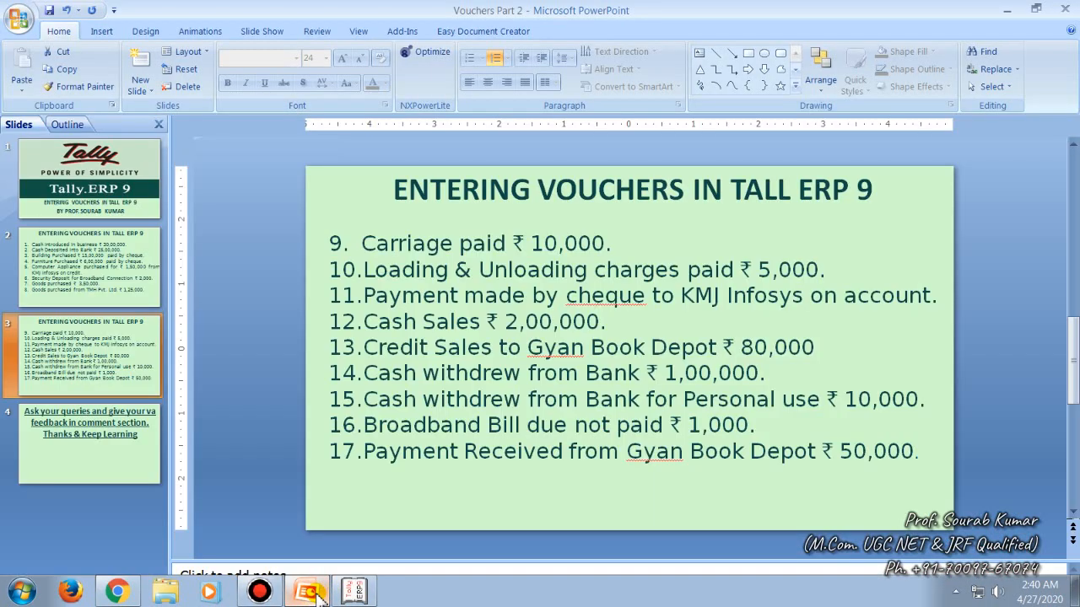
mouse_move(364, 590)
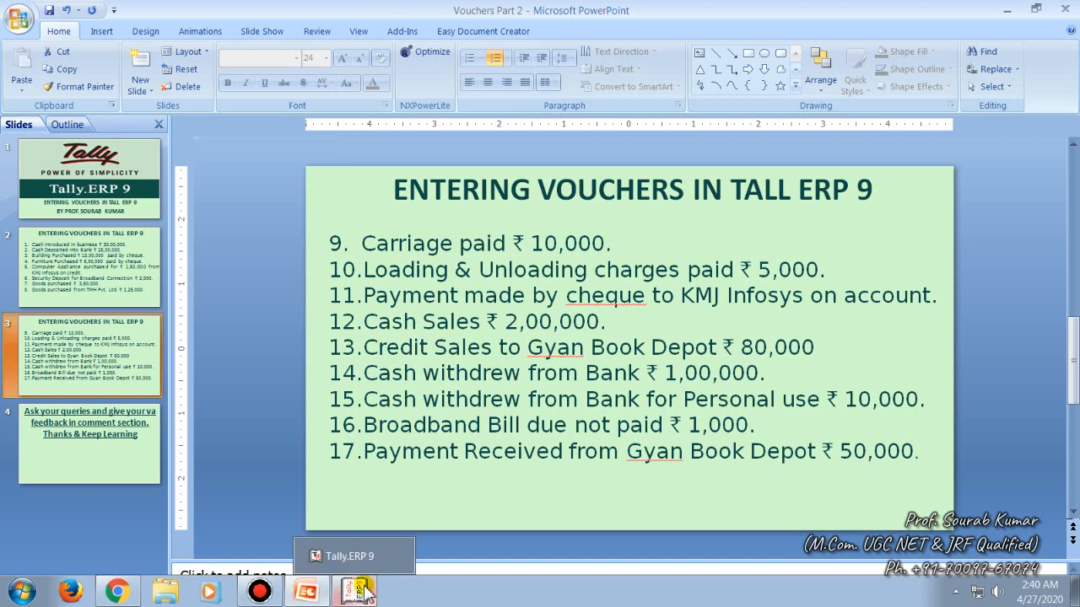
click(364, 591)
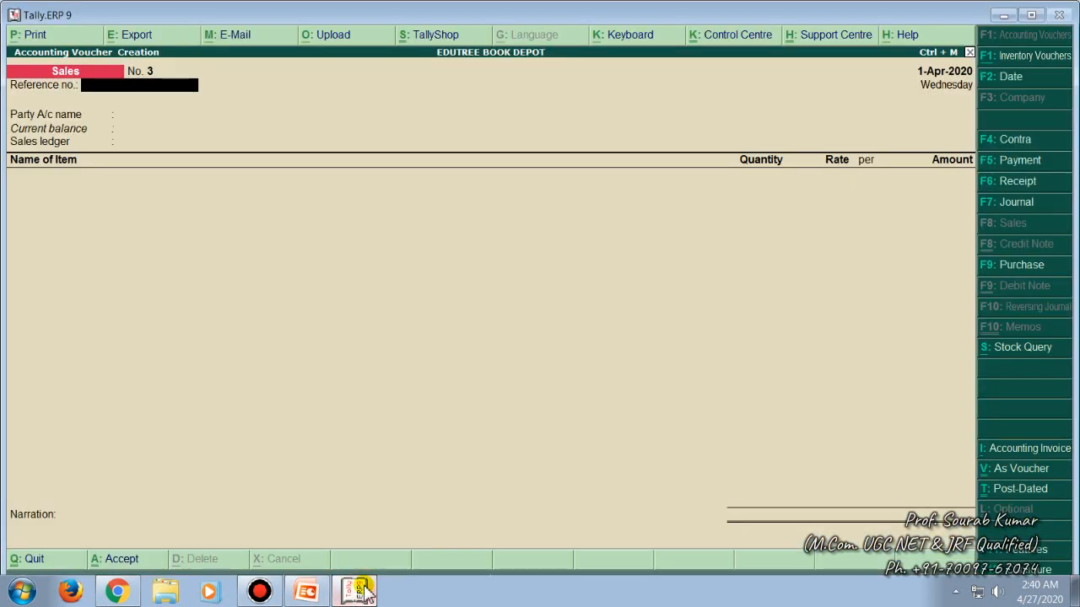
key(F4)
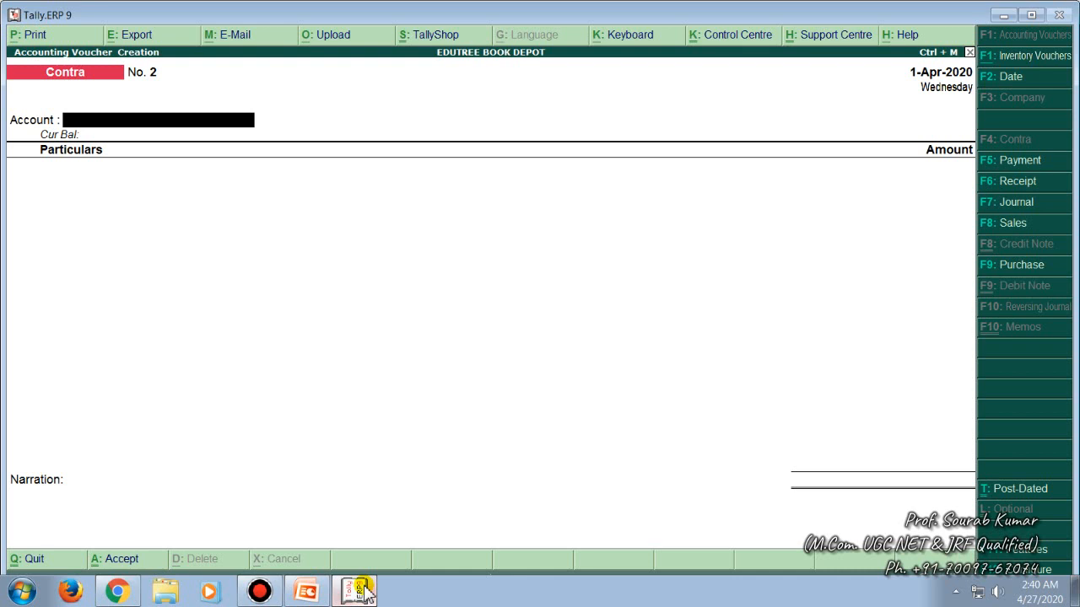
text(C)
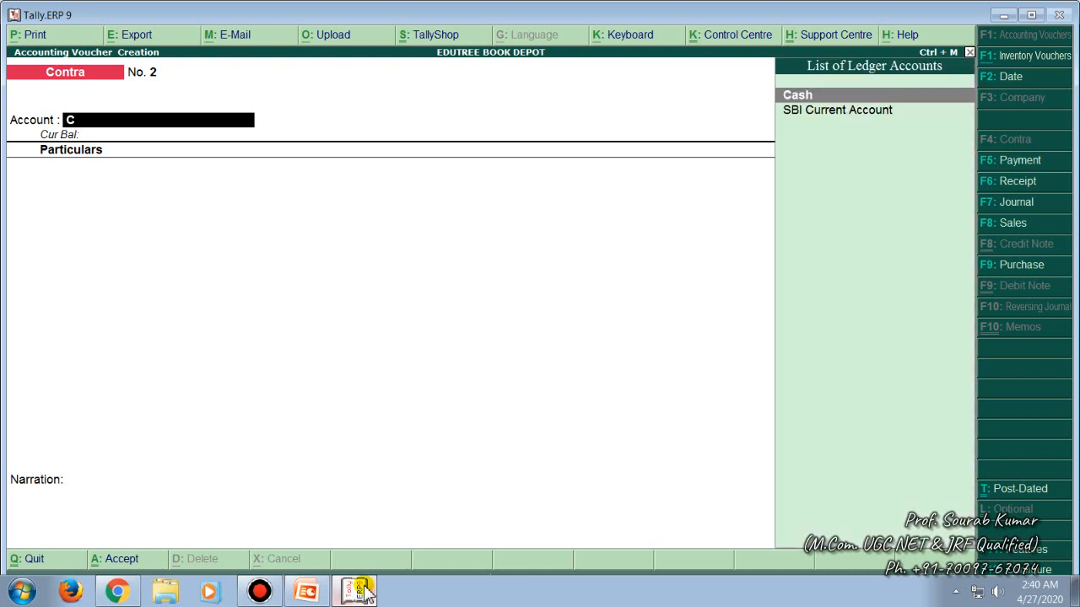
key(Return)
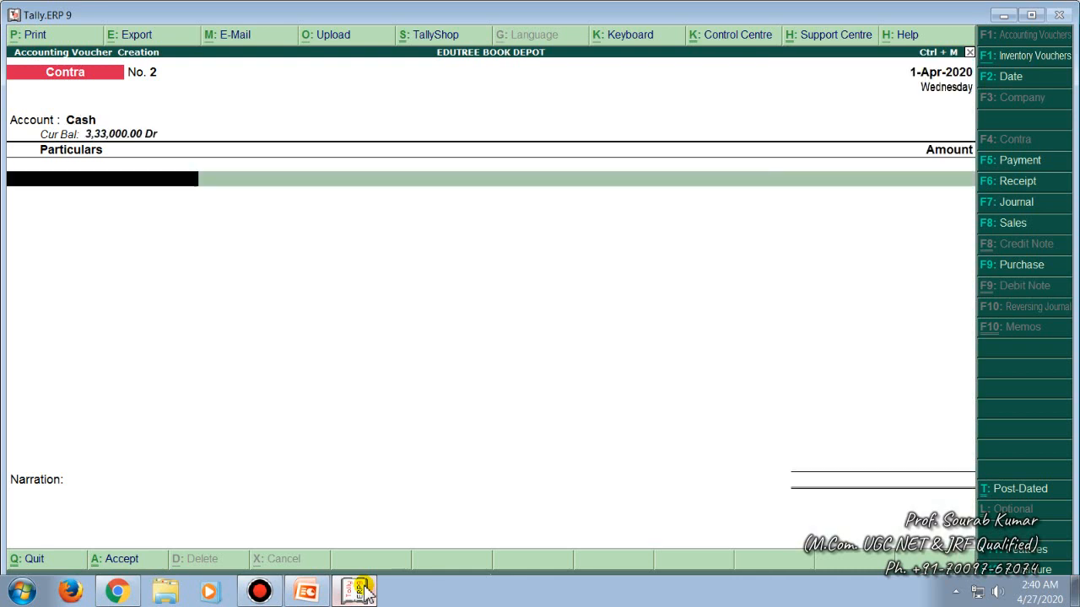
text(Ba)
key(BackSpace)
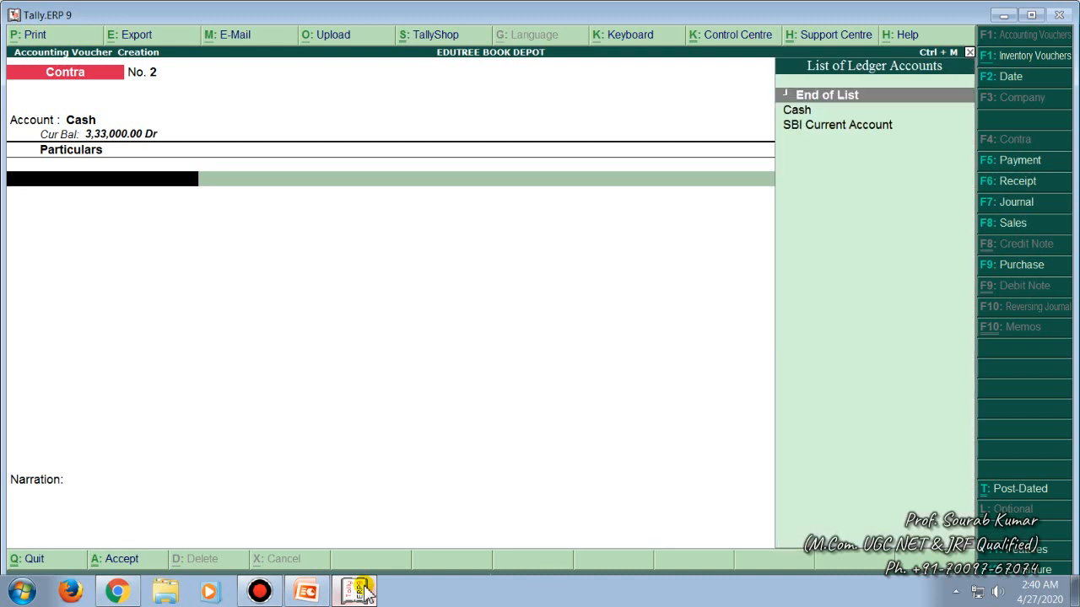
text(S)
key(Return)
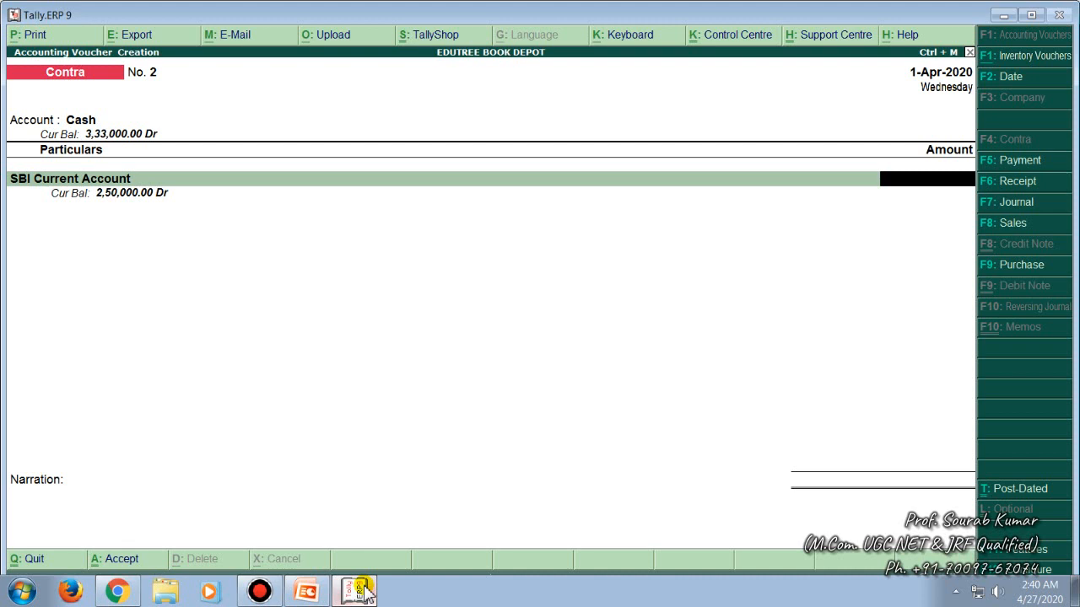
Enter 1,00,000 against SBI Current Account, accept the default bank details, leave the narration empty, and save the contra voucher.
text(1,00,000)
key(Return)
key(Return)
key(Return)
key(Return)
key(Return)
key(Return)
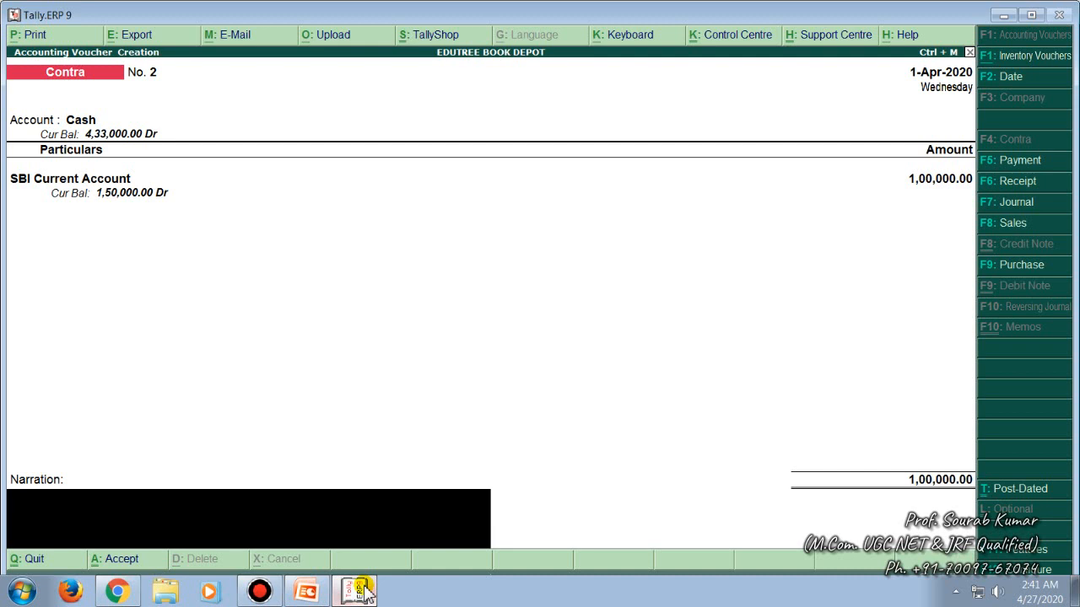
key(Return)
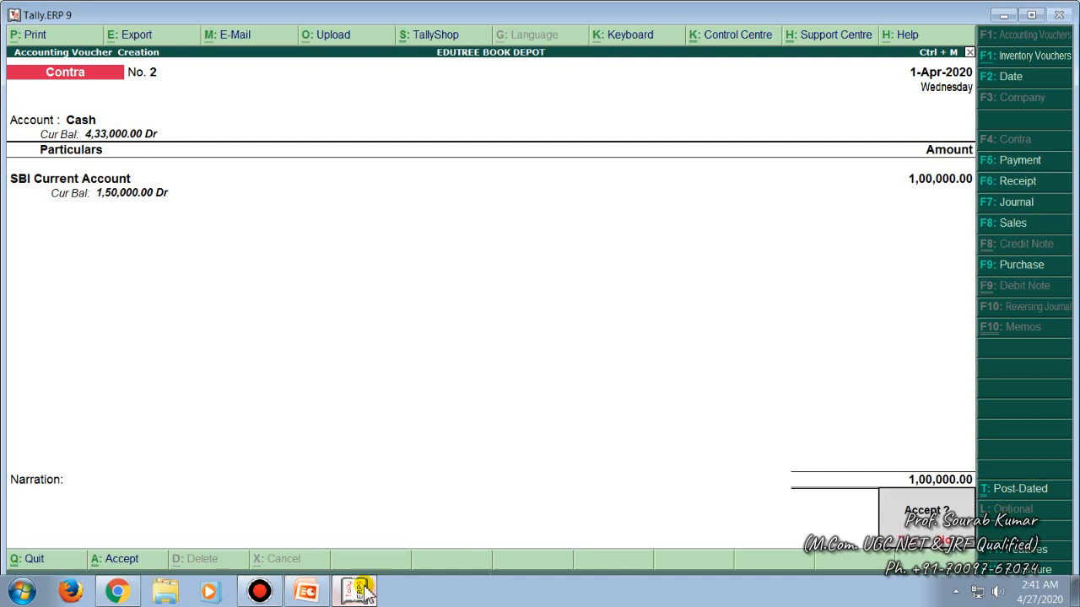
key(Return)
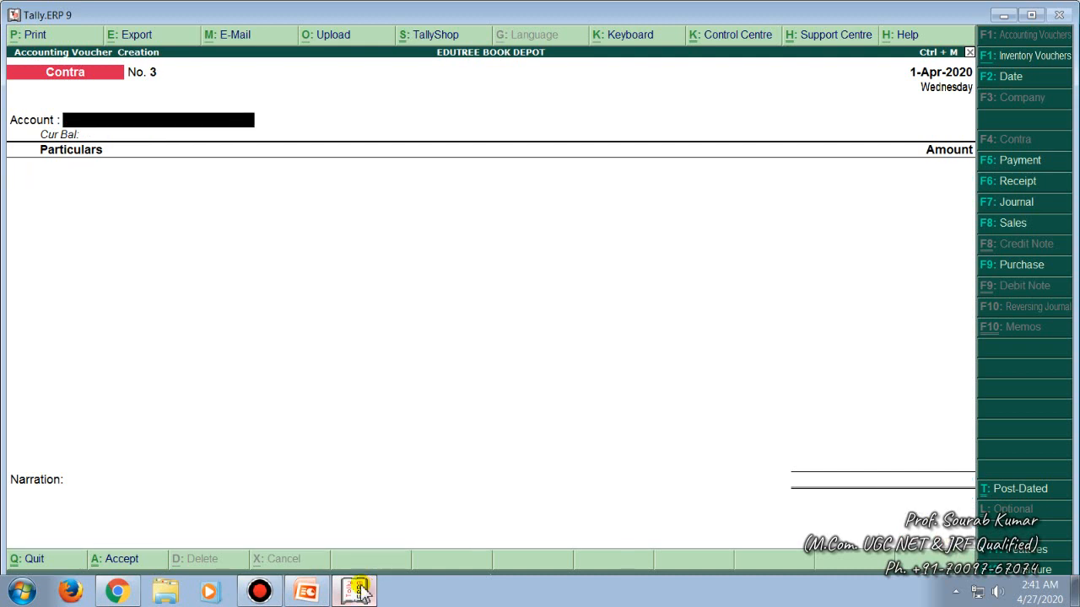
Check the personal-use withdrawal on the slide and start a payment voucher from SBI Current Account with Drawings A/c as the particulars ledger.
click(360, 592)
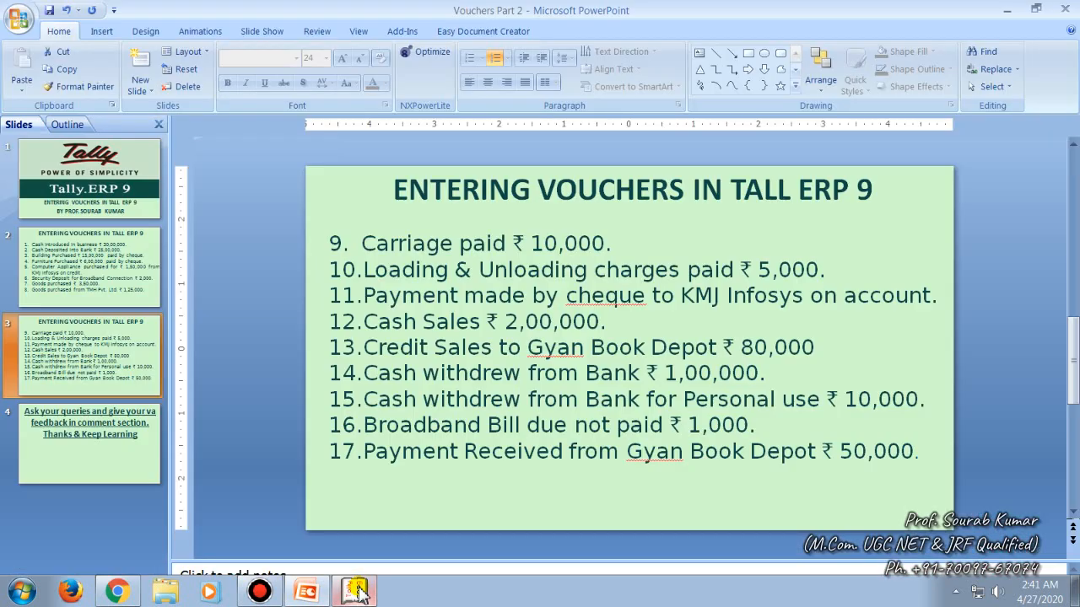
click(356, 592)
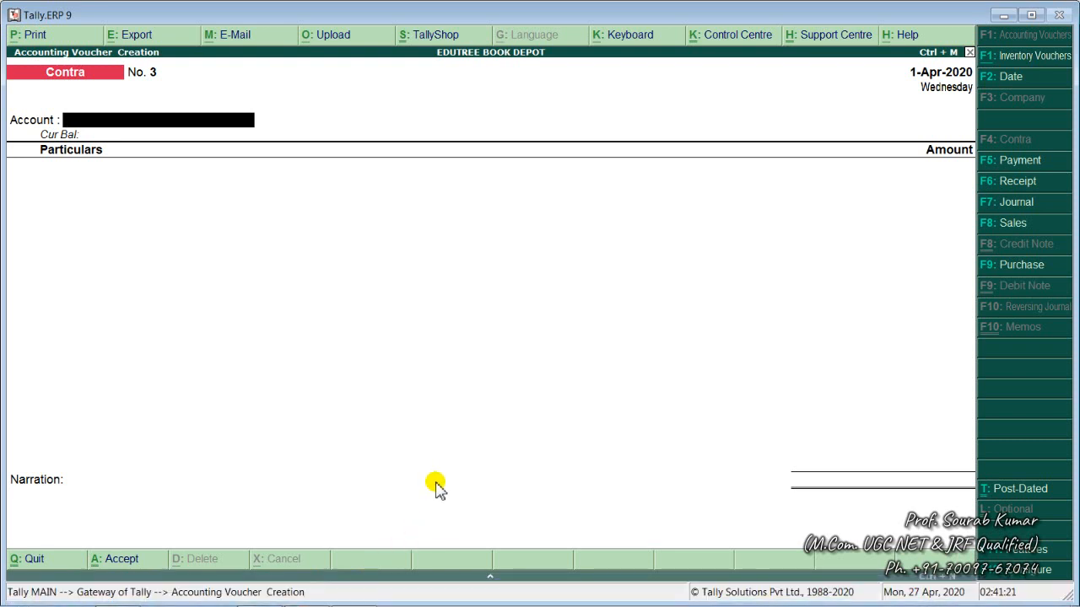
key(F5)
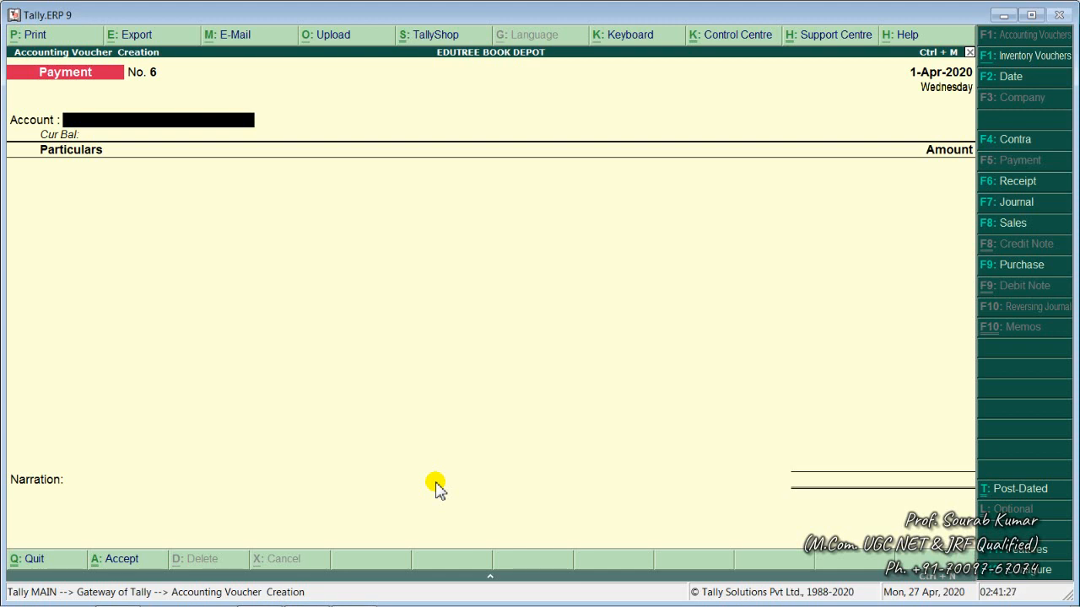
text(C)
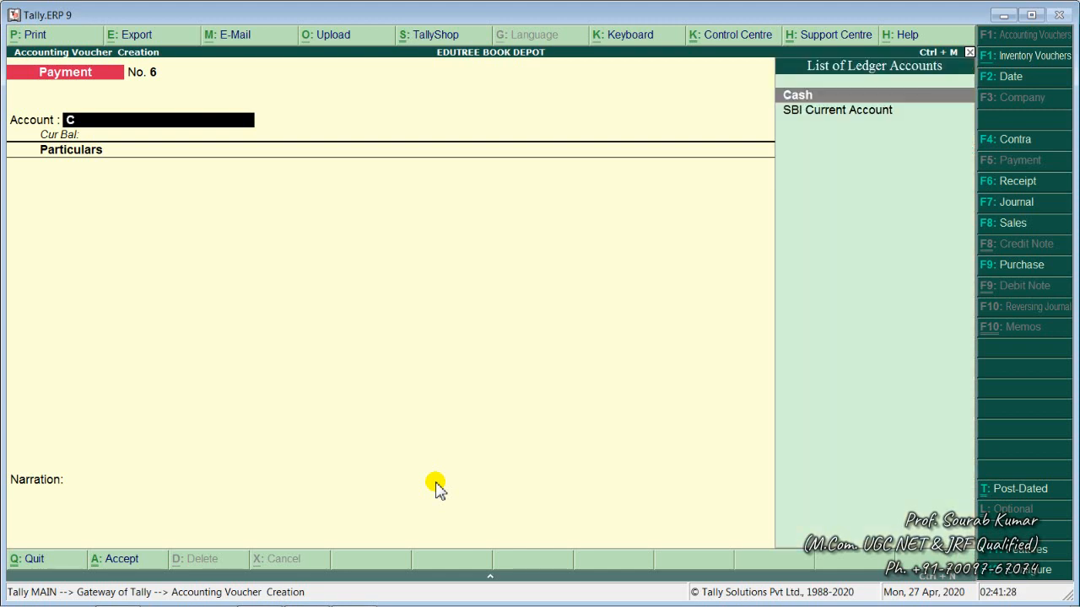
key(Down)
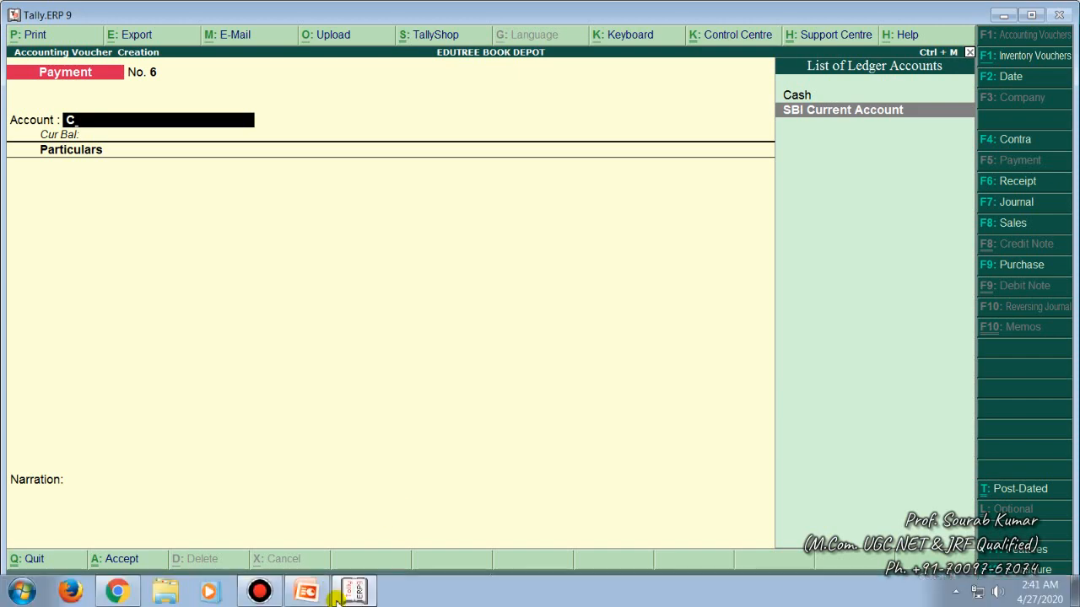
click(352, 593)
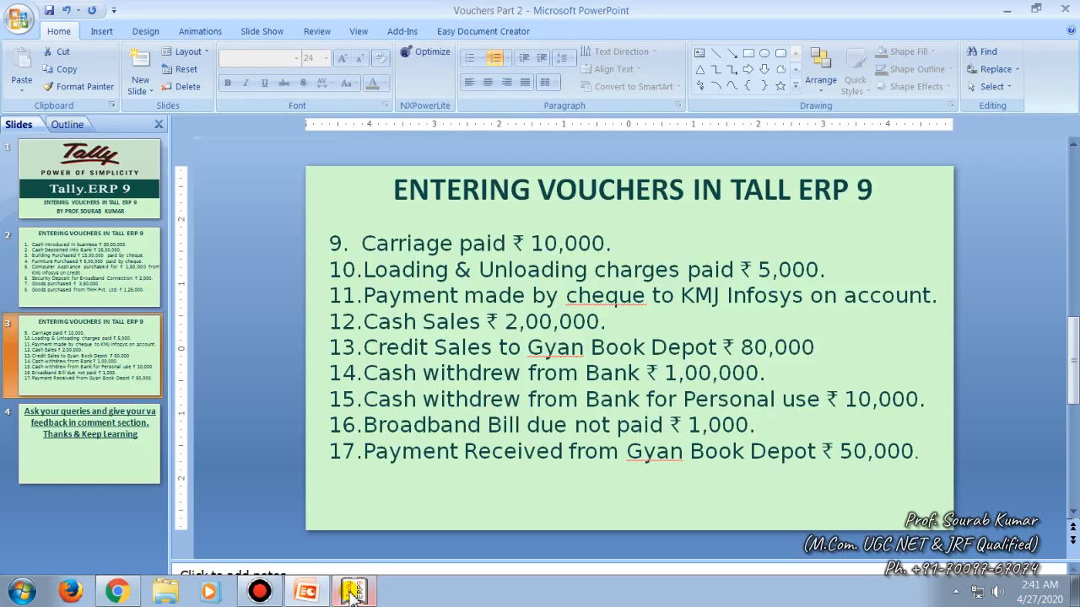
click(353, 593)
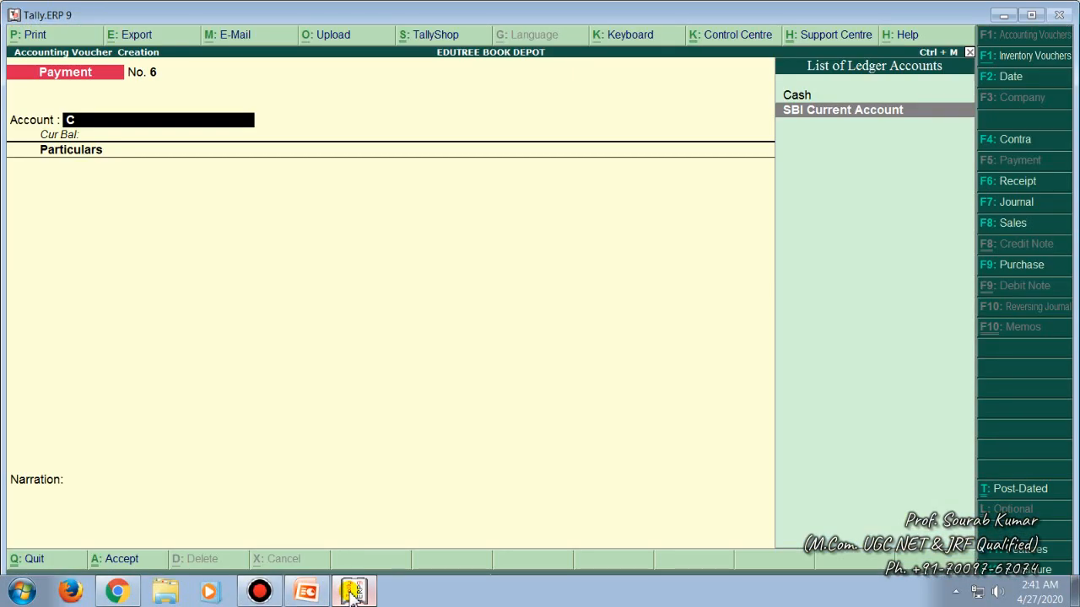
key(Return)
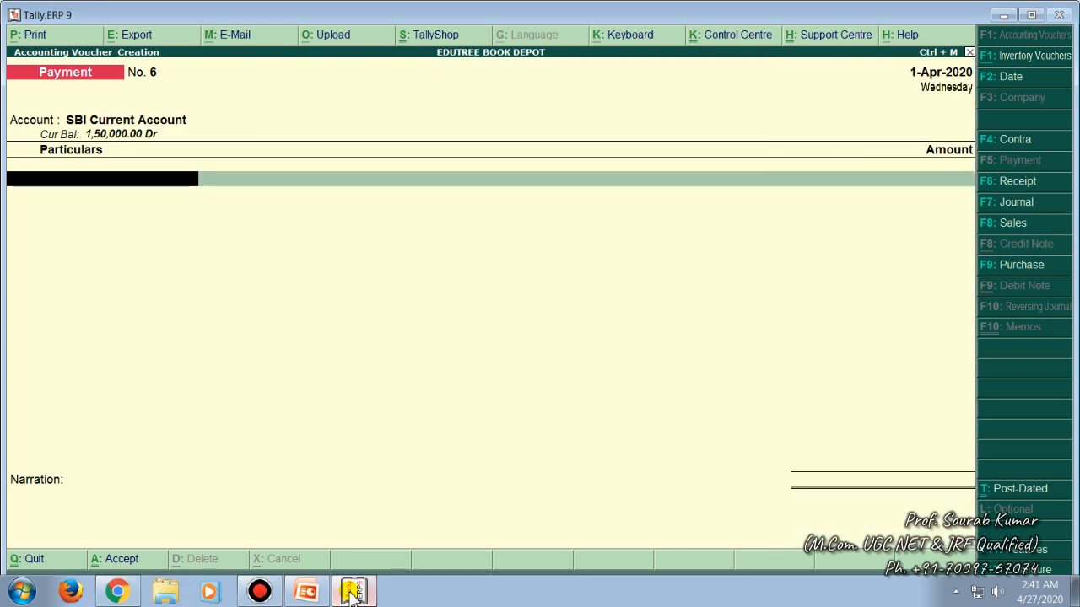
text(D)
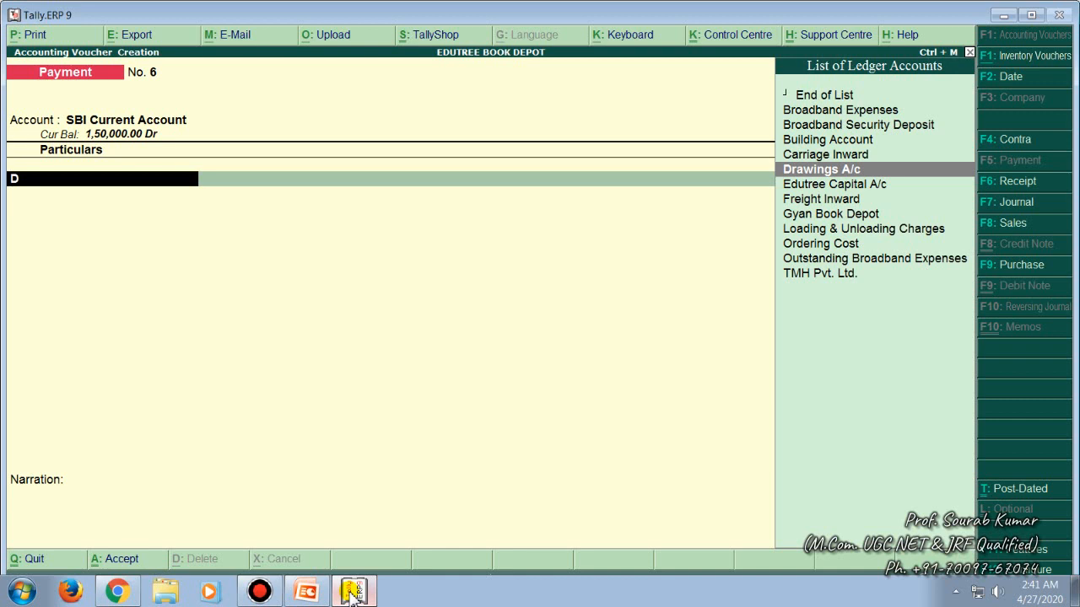
key(Return)
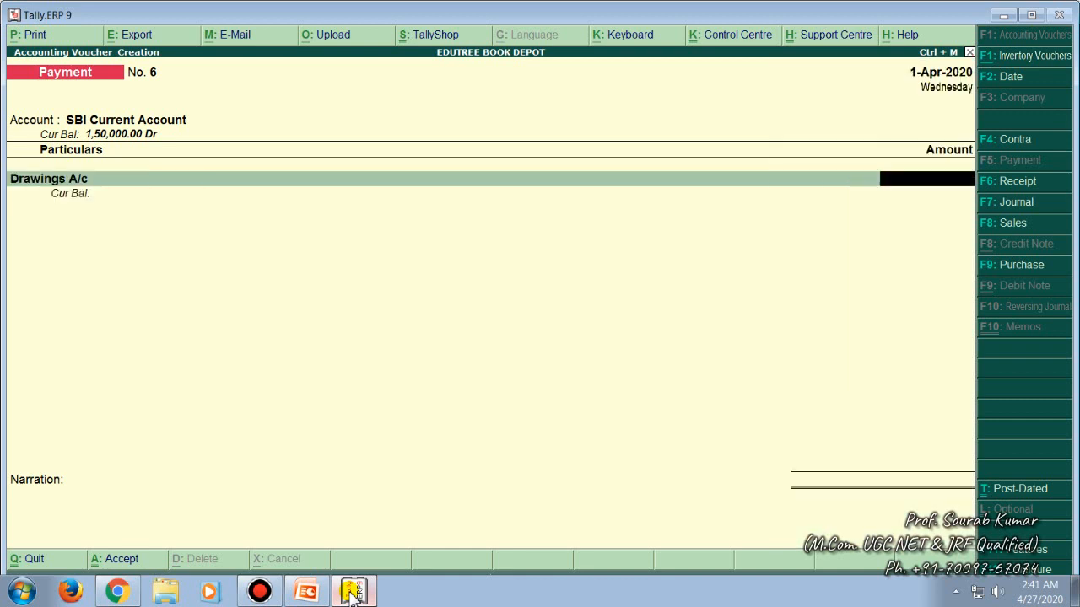
Enter 10,000 for Drawings A/c, accept the default bank details, leave the narration empty, and save the payment voucher.
text(10000)
key(Return)
key(Return)
key(Return)
key(Return)
key(Return)
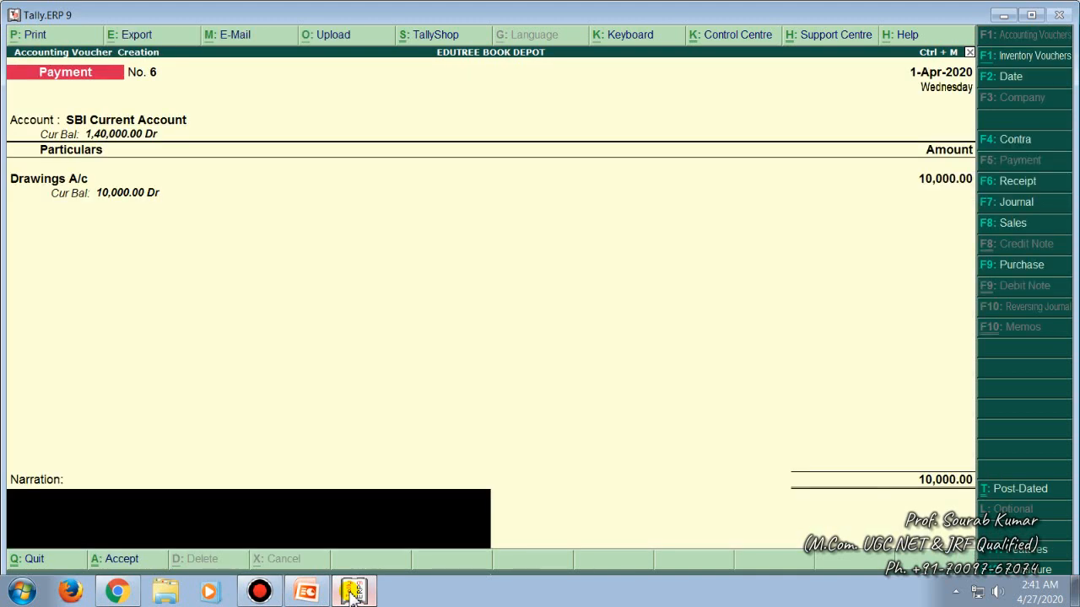
key(Return)
key(Return)
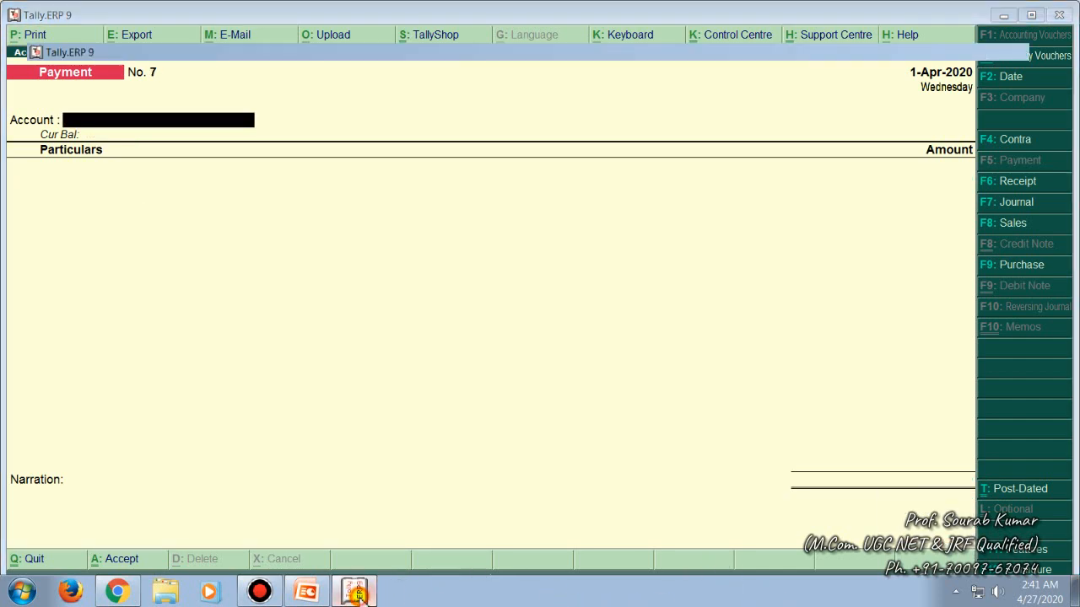
Check the unpaid broadband bill on the slide and start a journal voucher debiting Broadband Expenses with 1,000.
click(359, 593)
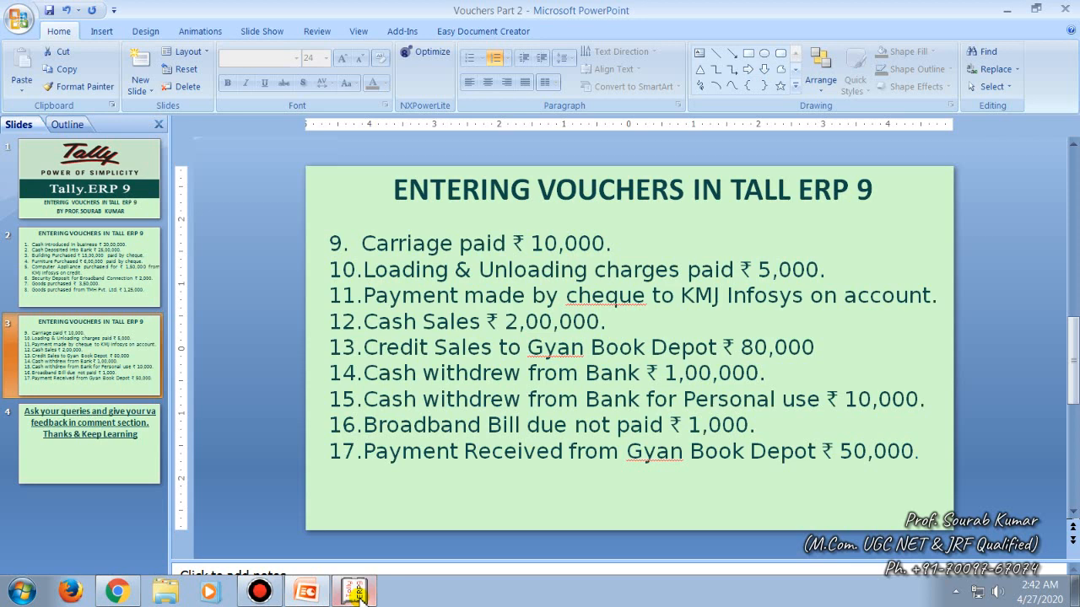
click(356, 594)
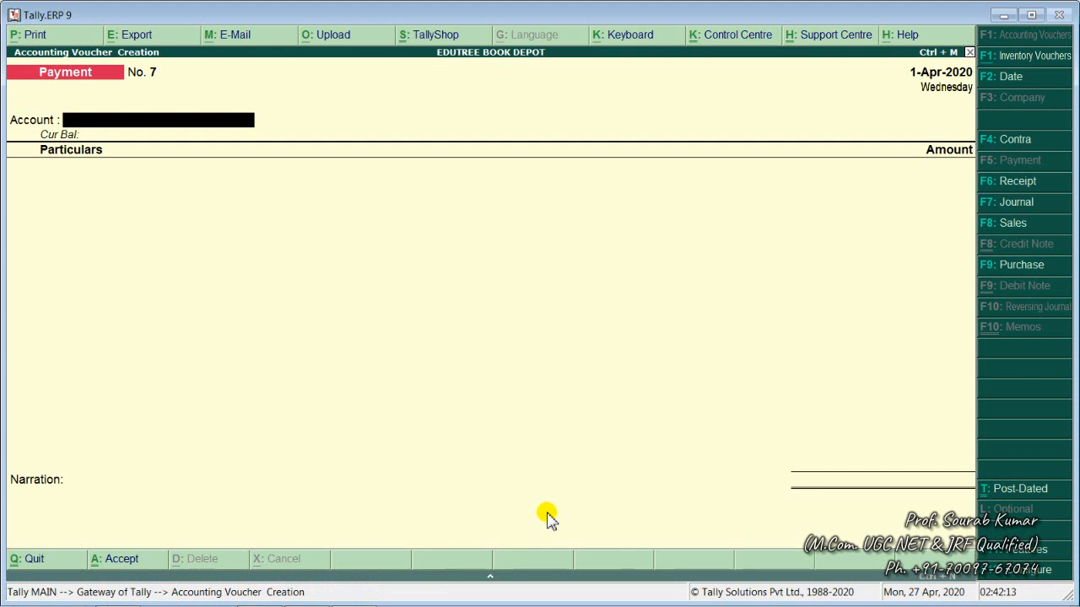
key(F7)
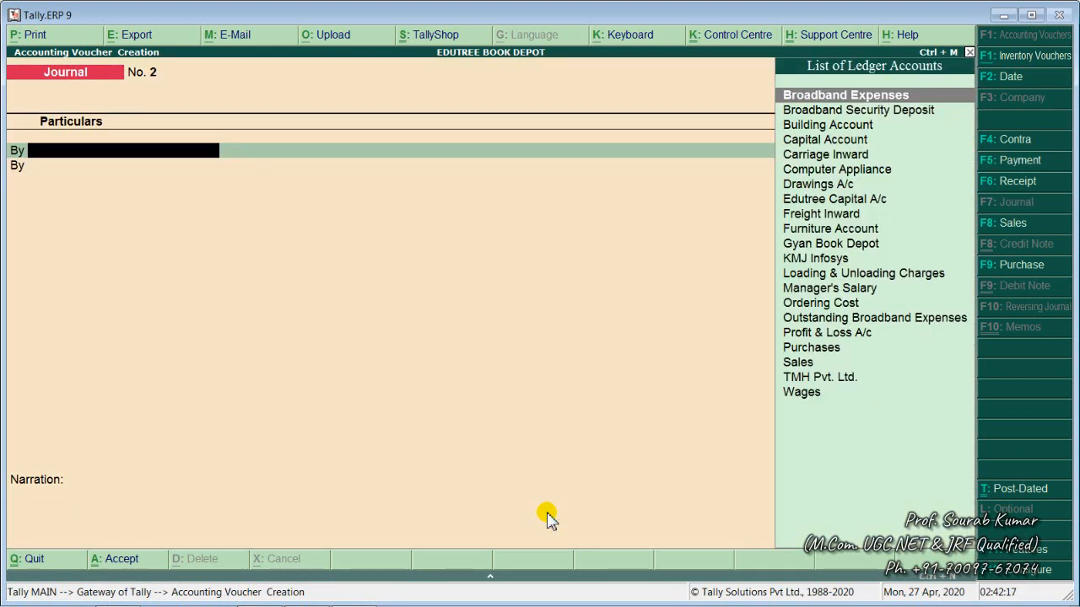
key(Return)
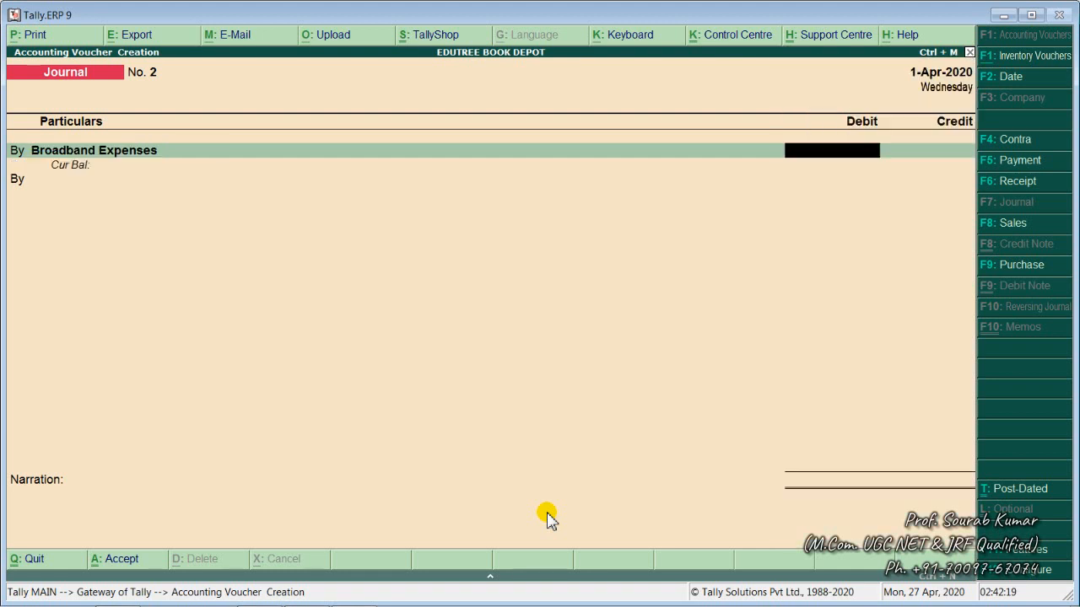
text(2)
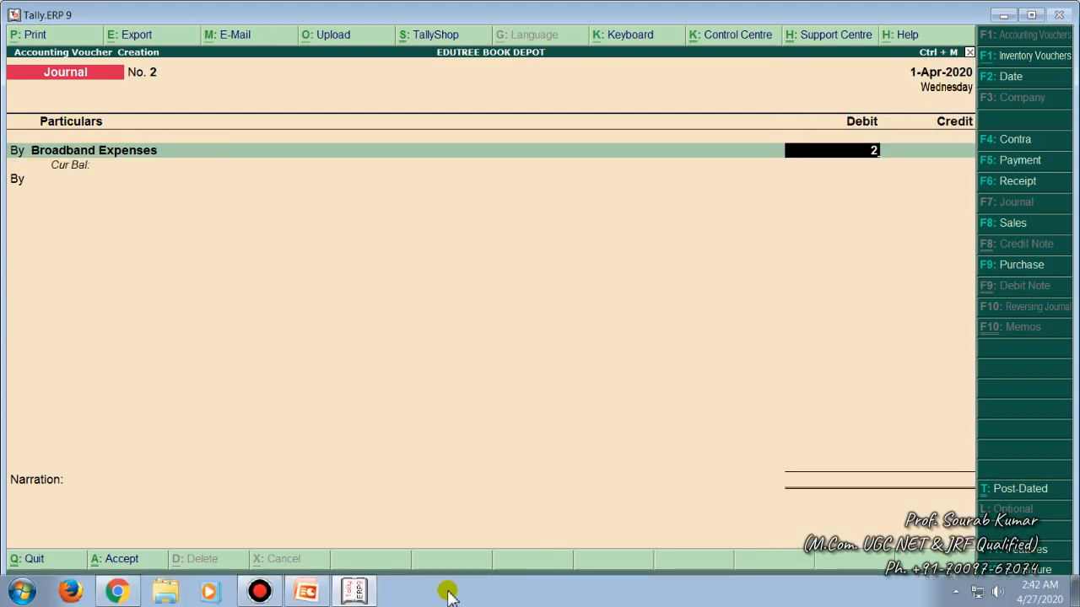
click(356, 593)
click(357, 592)
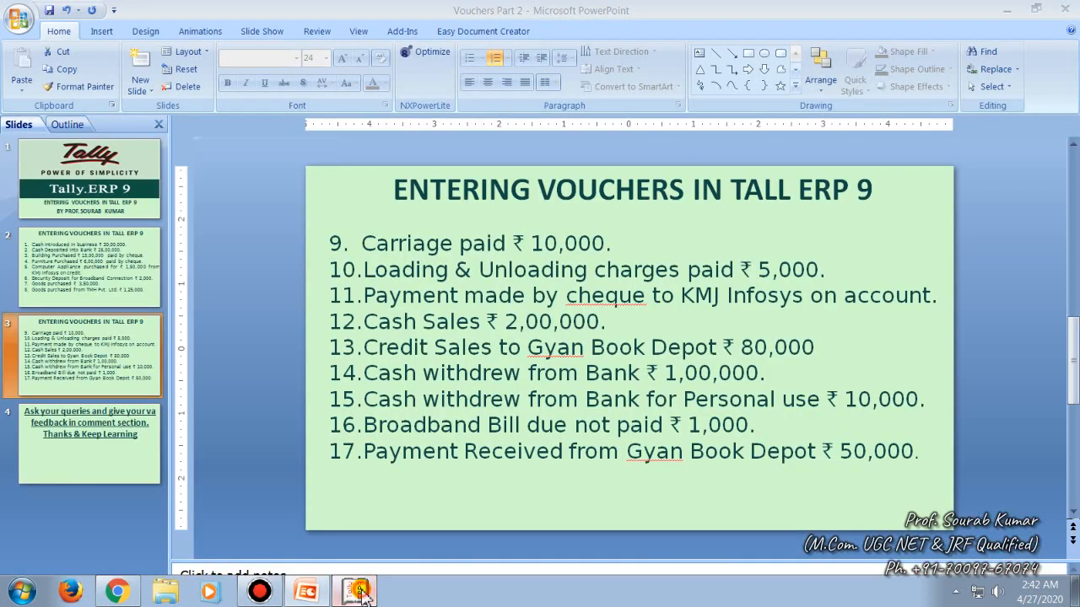
text(1000)
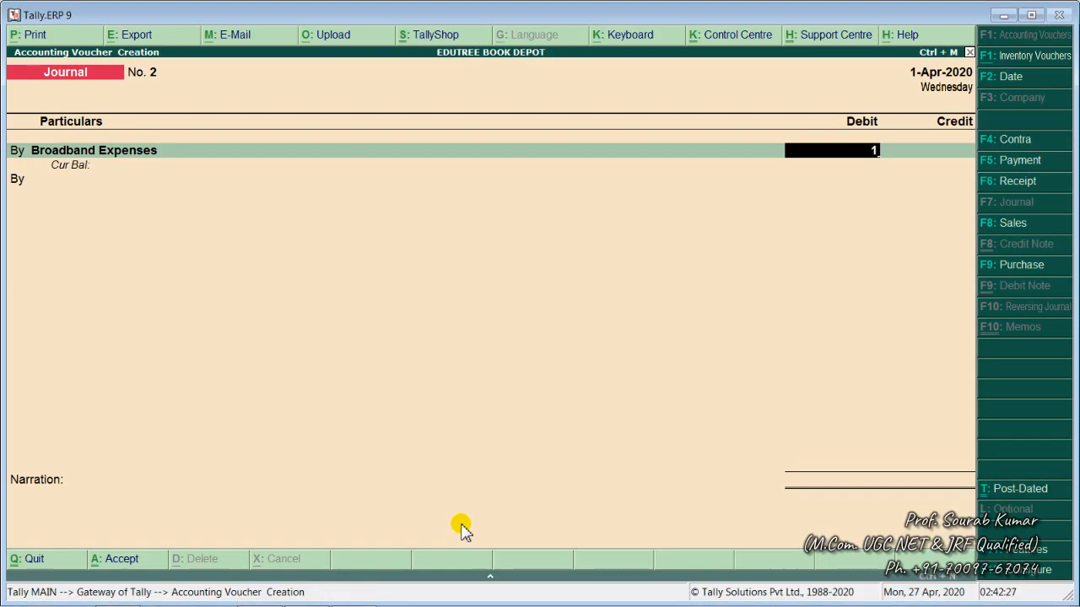
key(Return)
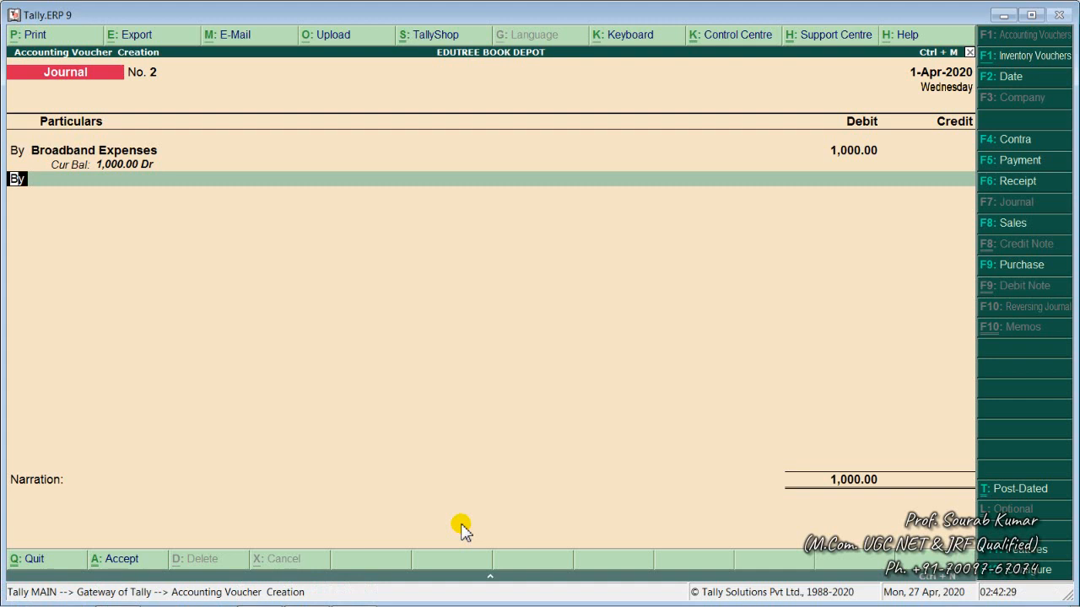
Set the second line of the journal voucher to credit and choose Outstanding Broadband Expenses as its ledger.
text(T)
key(Return)
key(Down)
key(Down)
key(Down)
key(Down)
key(Down)
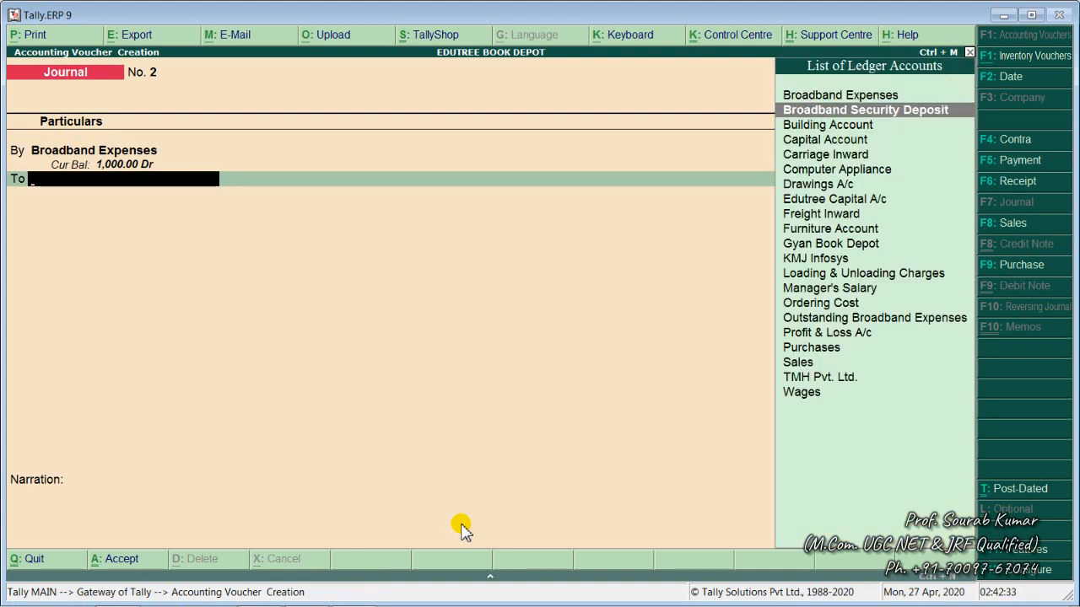
key(Down)
key(Down)
key(Down)
key(Down)
key(Down)
key(Down)
key(Down)
key(Down)
key(Down)
key(Down)
key(Return)
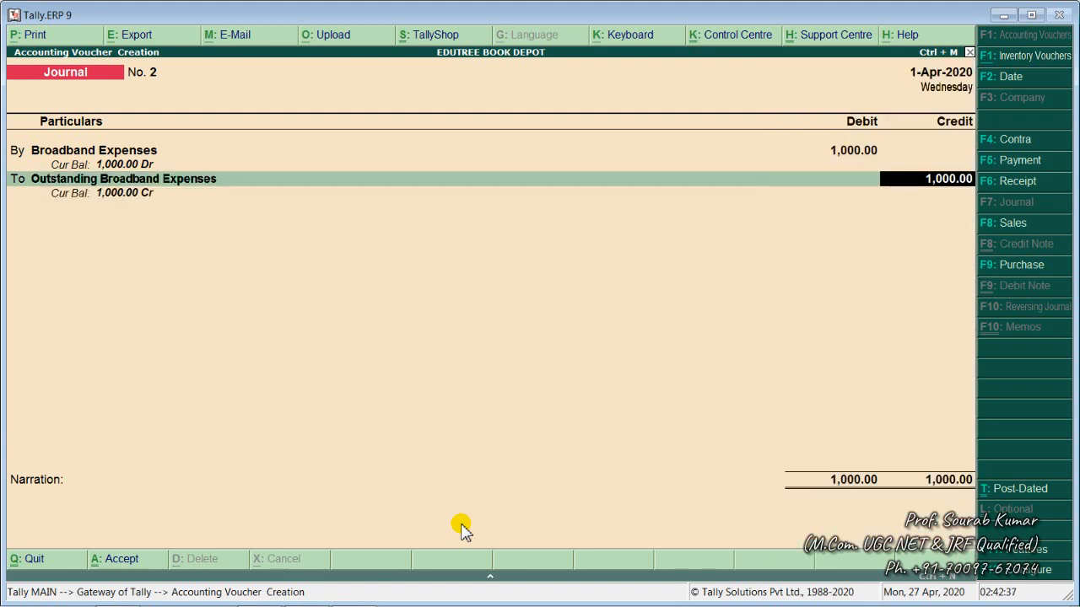
Accept the 1,000 credit, leave the narration empty, and save the journal voucher.
key(Return)
key(Return)
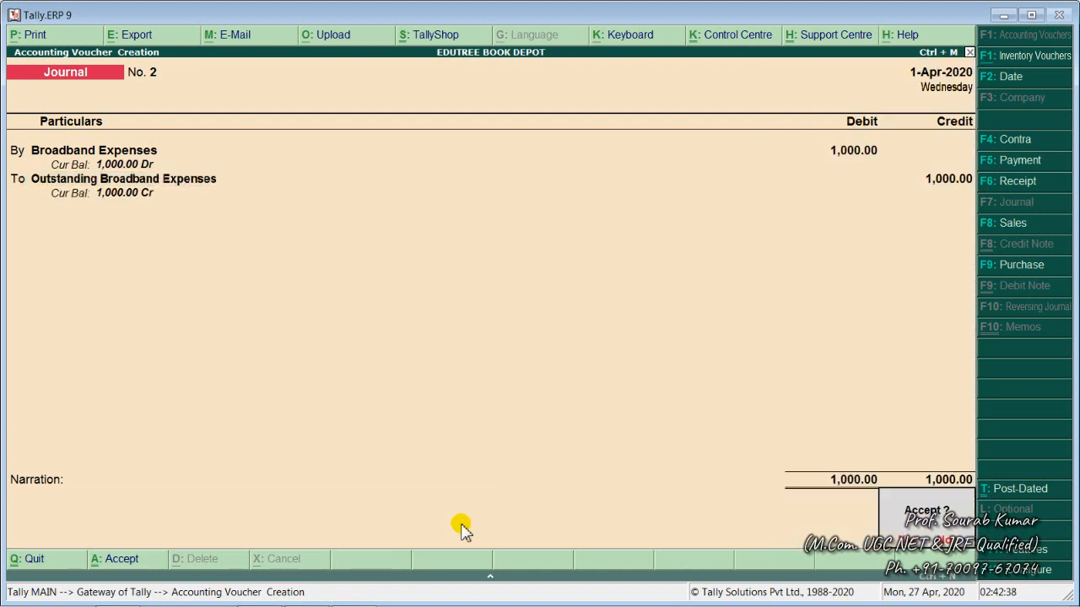
key(Return)
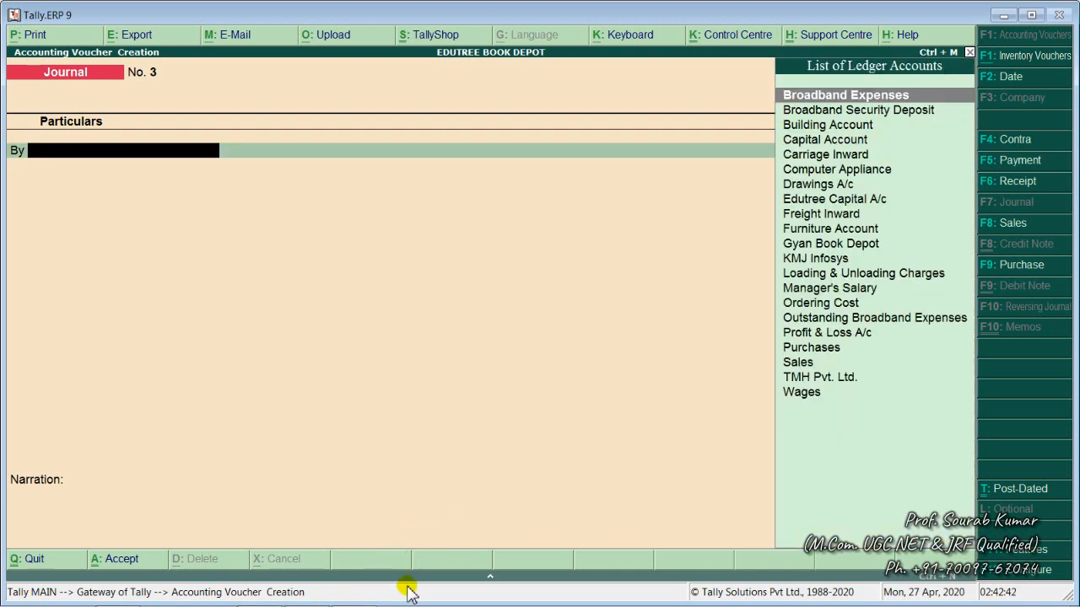
Check the Gyan Book Depot payment on the slide and start a receipt voucher into Cash with Gyan Book Depot as the particulars ledger.
mouse_move(444, 602)
click(352, 595)
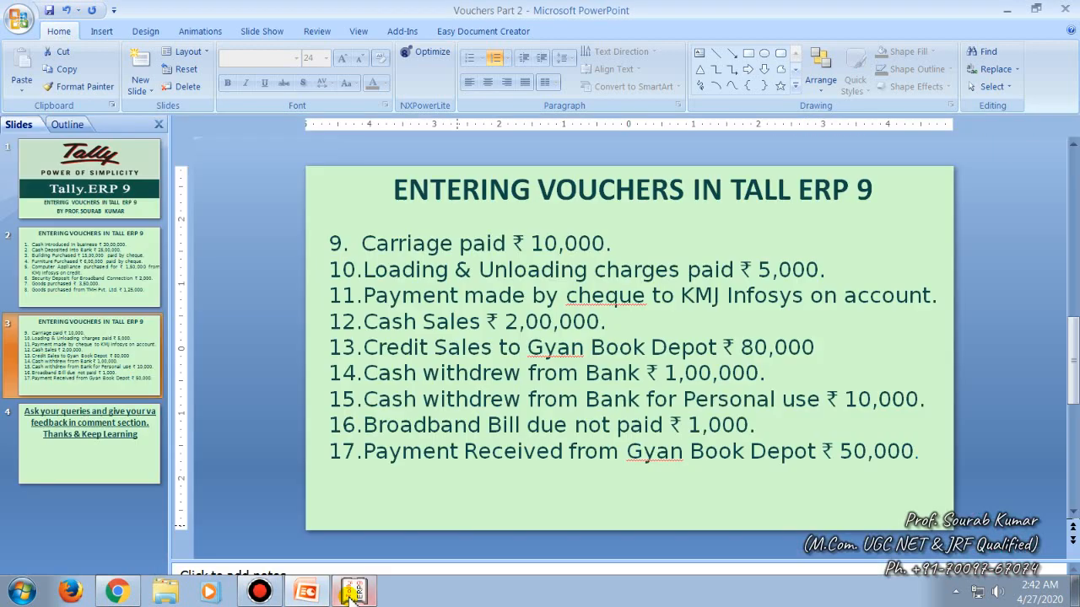
click(353, 595)
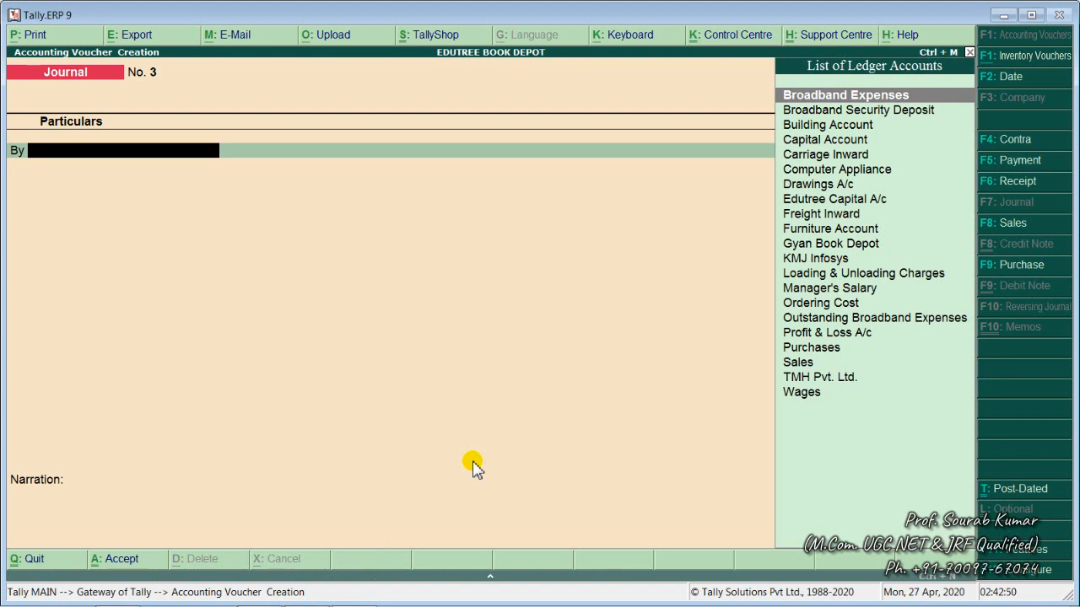
key(F6)
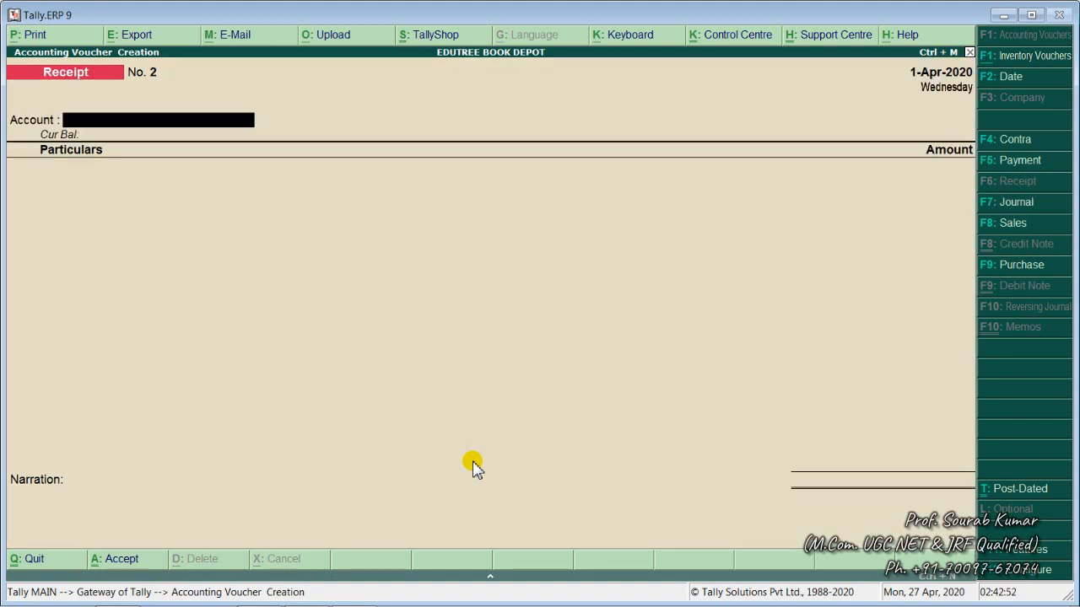
text(Cash)
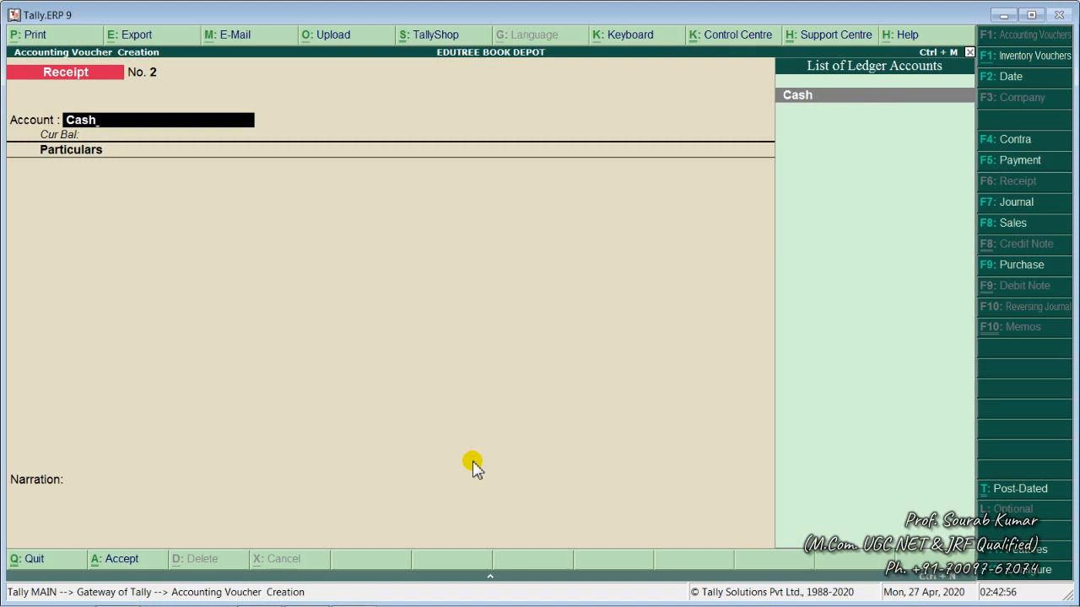
key(Return)
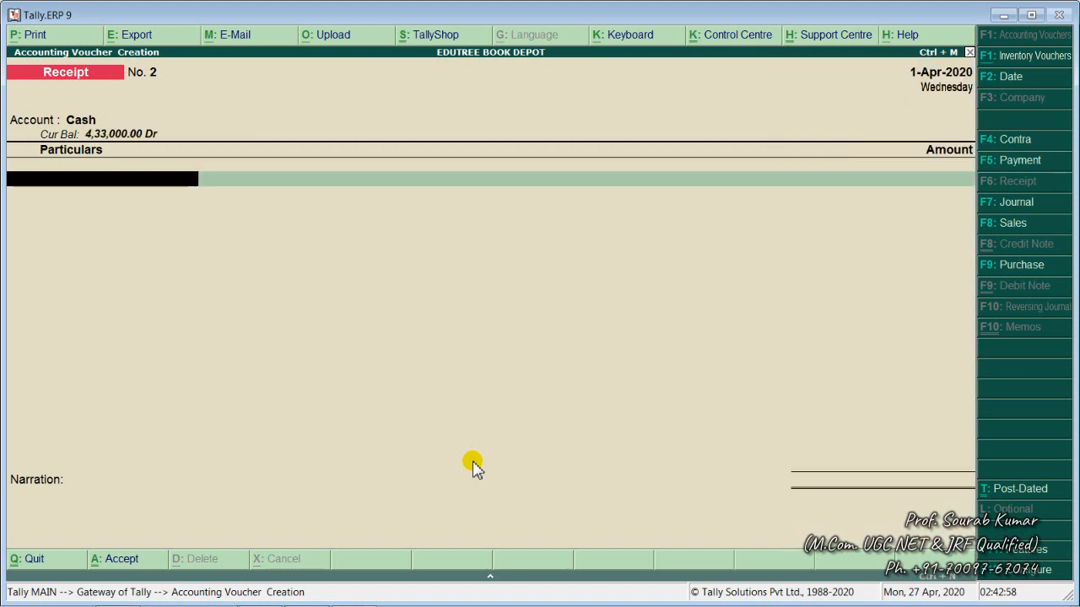
text(Gy)
key(Return)
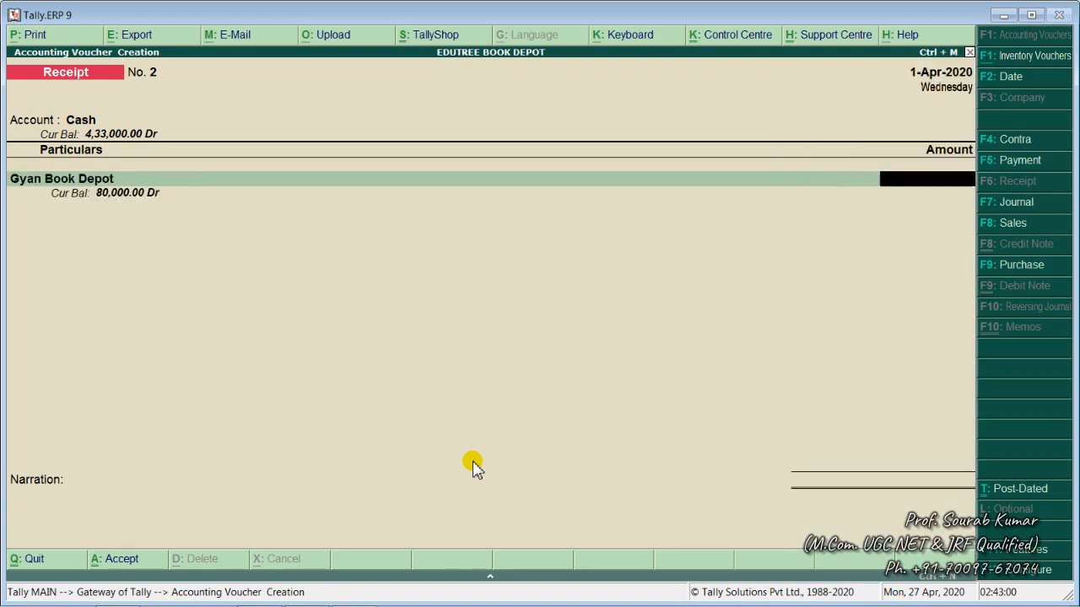
Enter 50,000 for Gyan Book Depot and adjust the full amount as Agst Ref against pending bill 2.
text(500000)
key(Return)
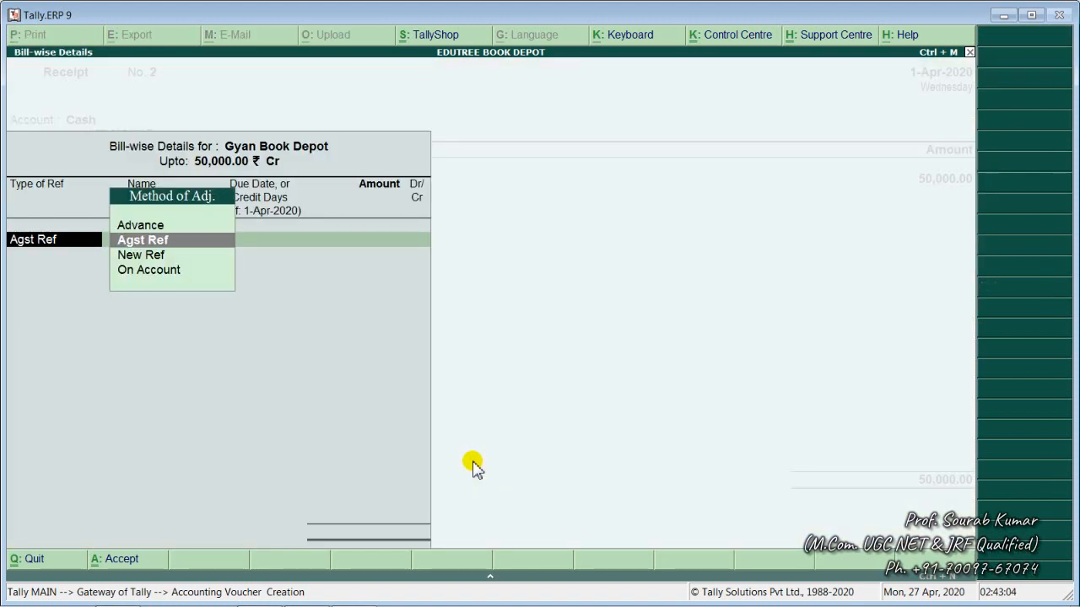
key(Return)
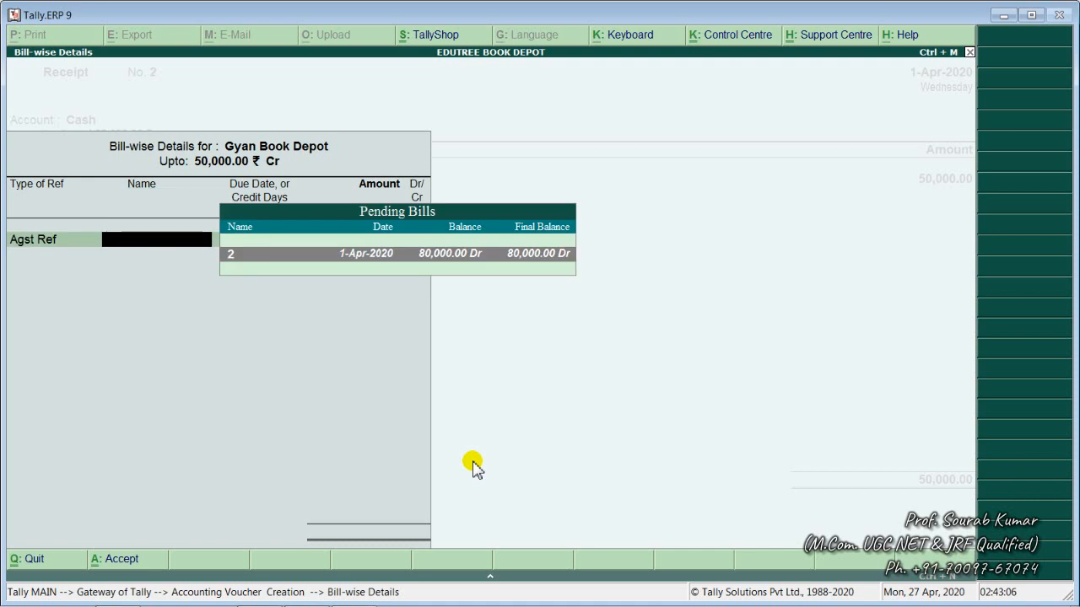
key(Return)
key(Return)
key(Return)
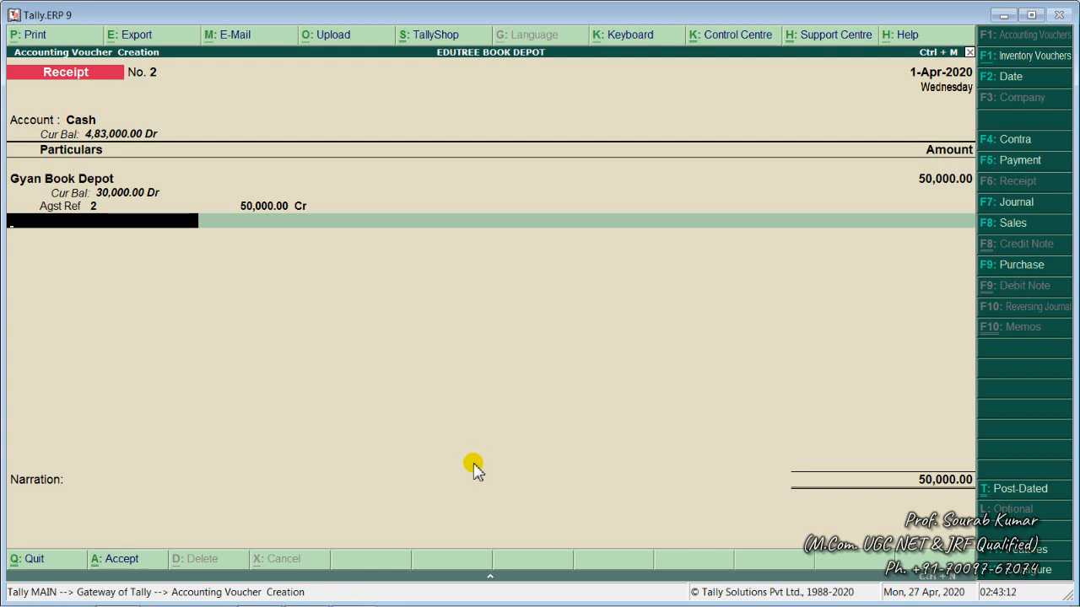
End the particulars, leave the narration empty, and save the receipt voucher.
key(Return)
key(Return)
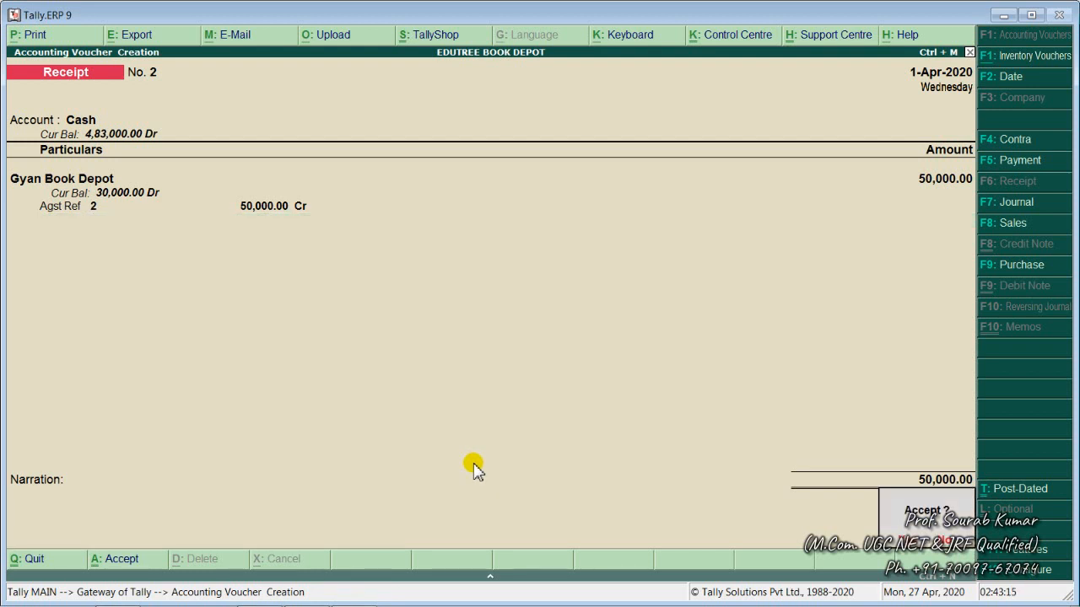
key(Return)
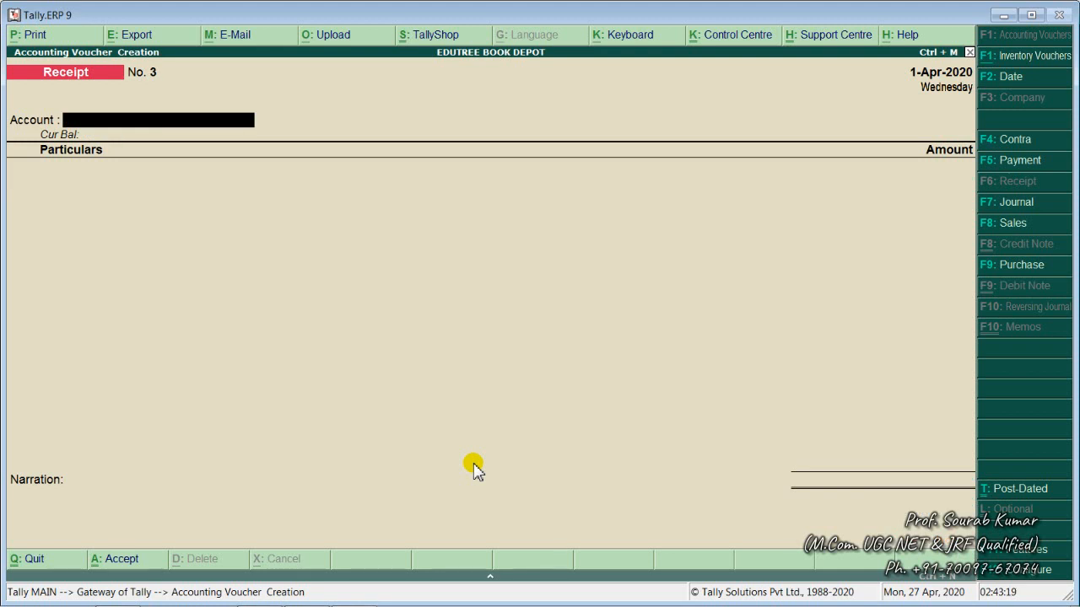
Check the slide for remaining transactions and quit receipt voucher entry to return to the Gateway of Tally.
mouse_move(345, 595)
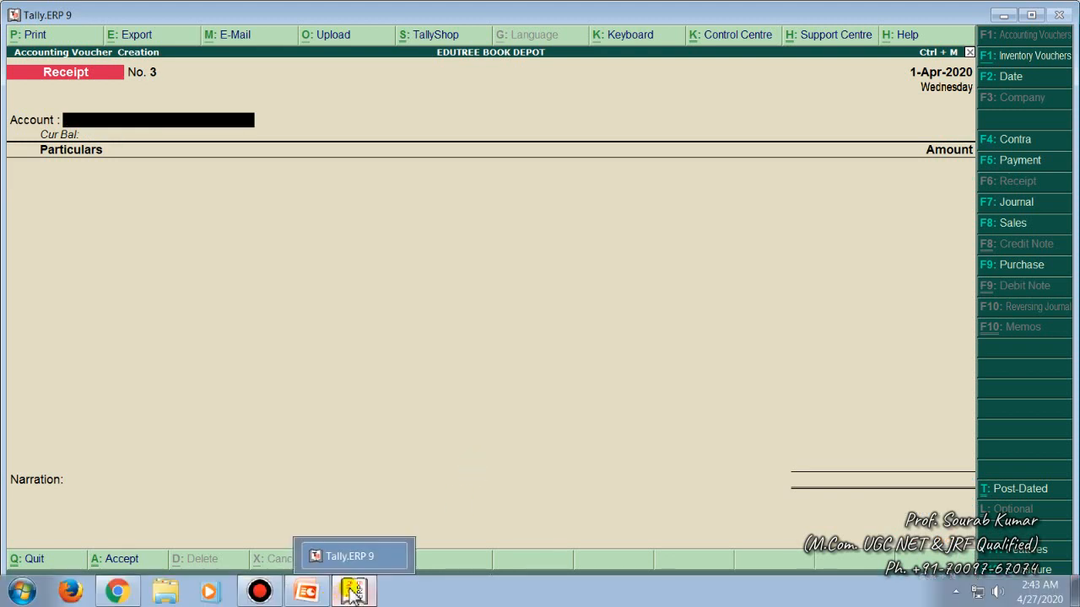
click(353, 592)
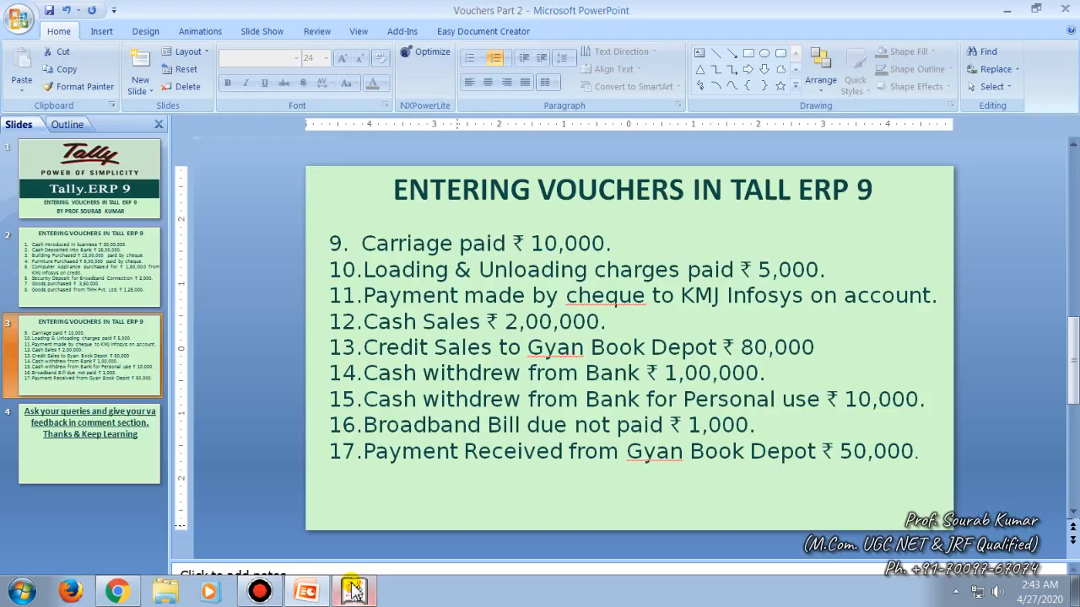
click(354, 590)
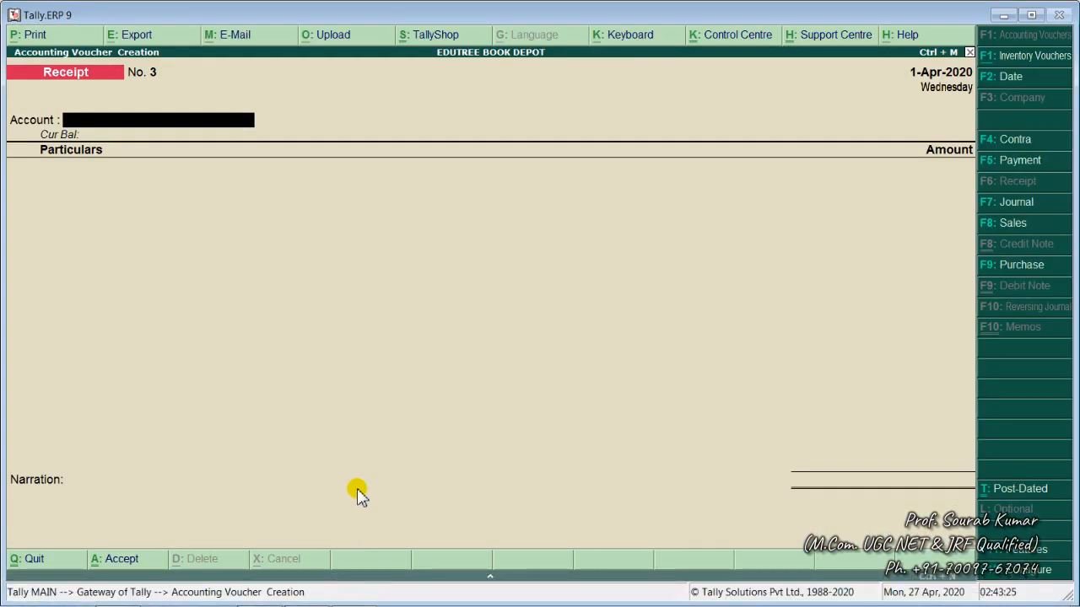
key(Escape)
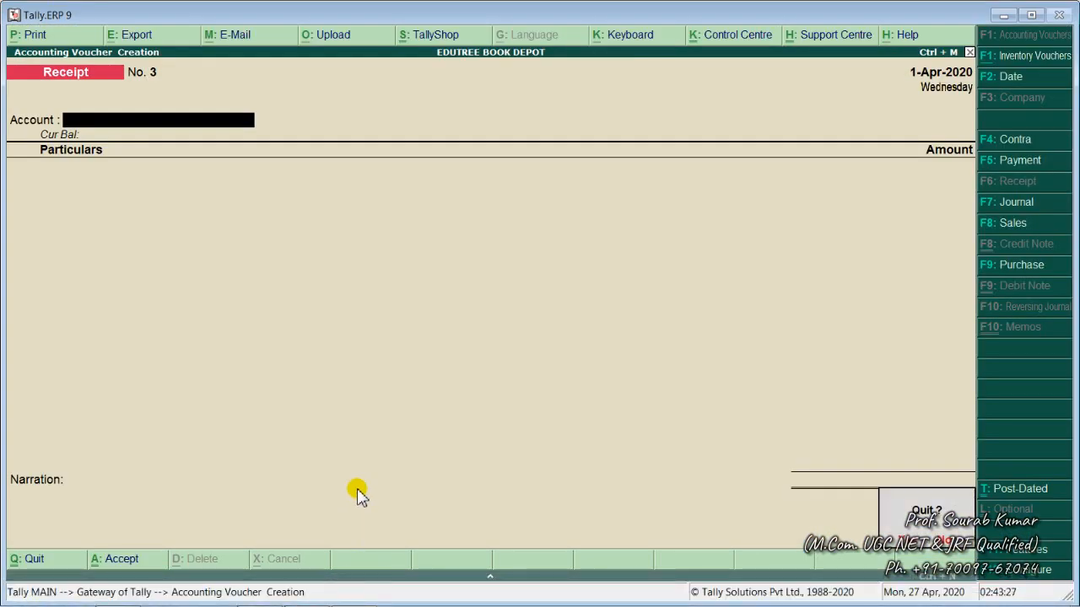
key(Escape)
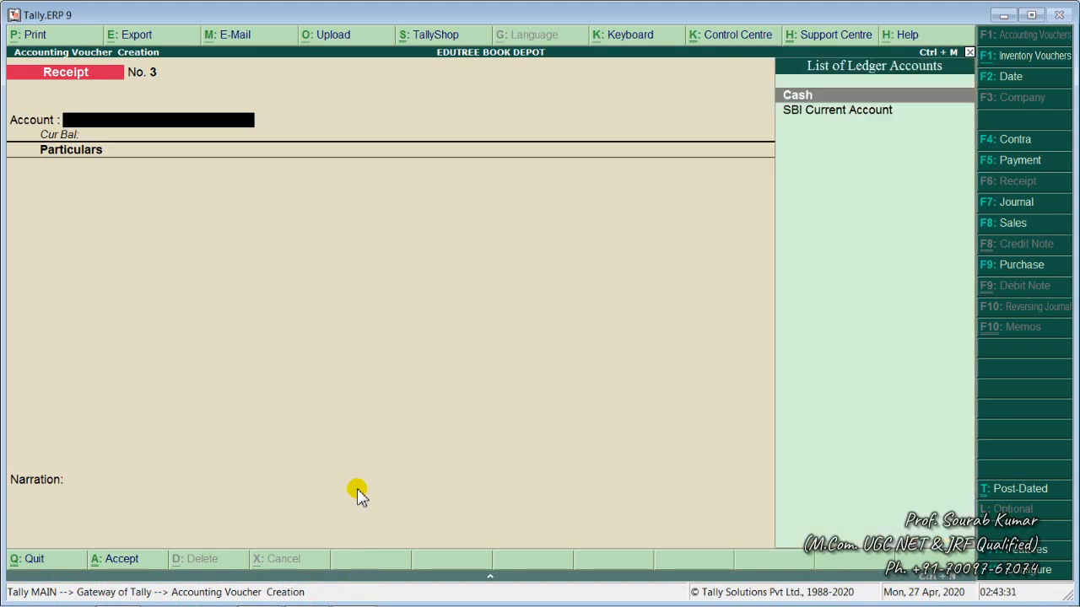
key(space)
key(Return)
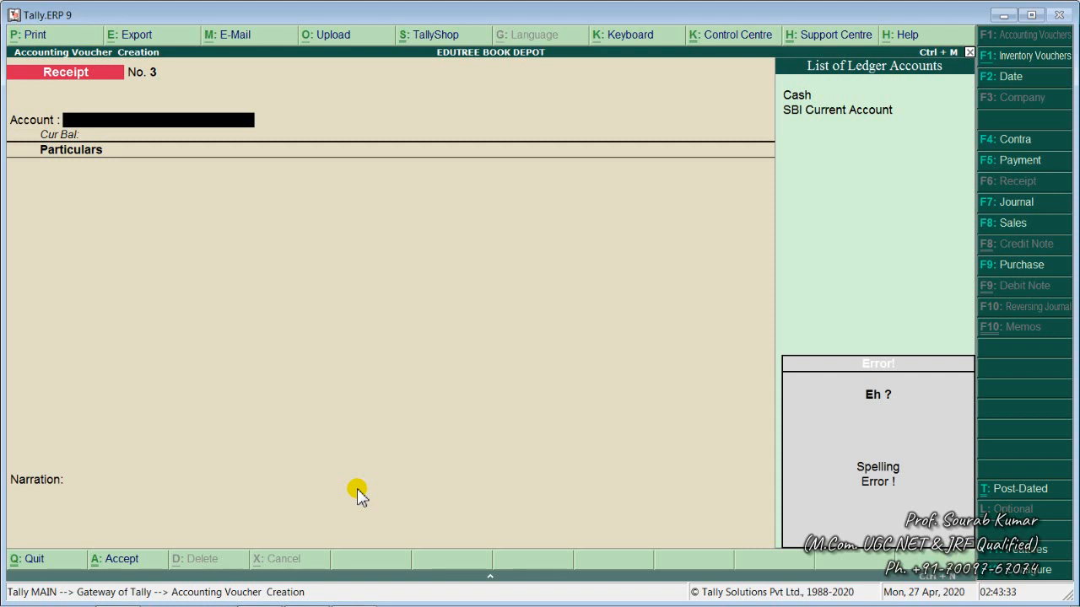
key(Escape)
key(Up)
key(Up)
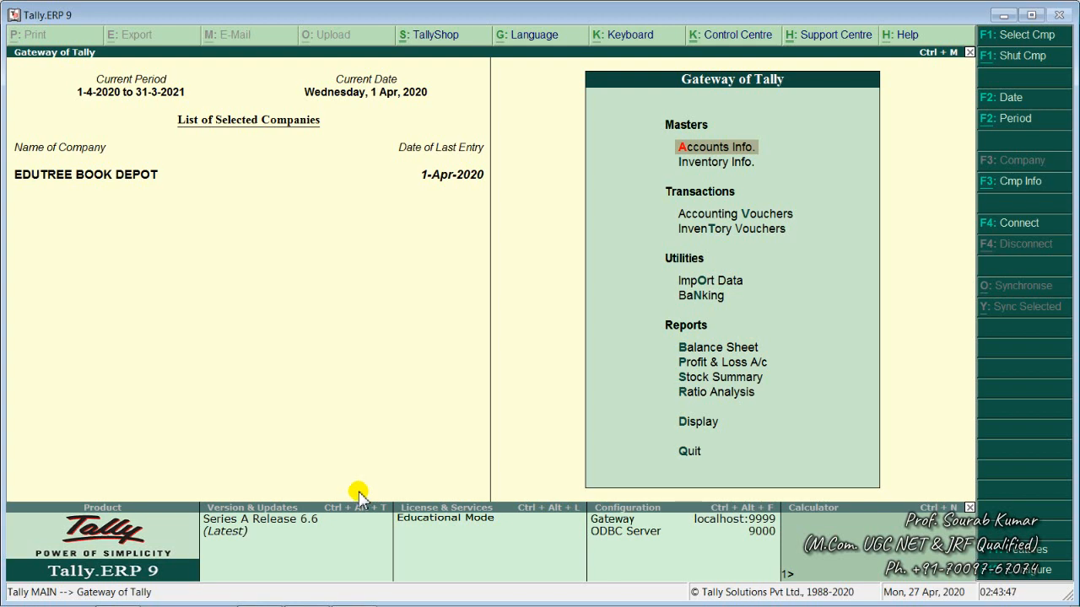
key(Down)
key(Down)
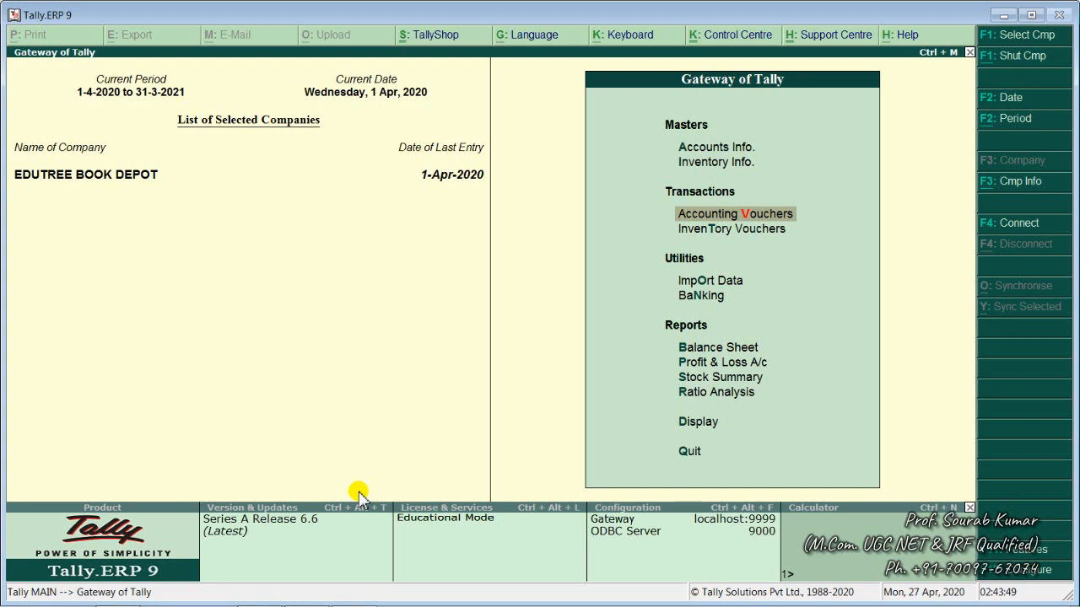
key(Return)
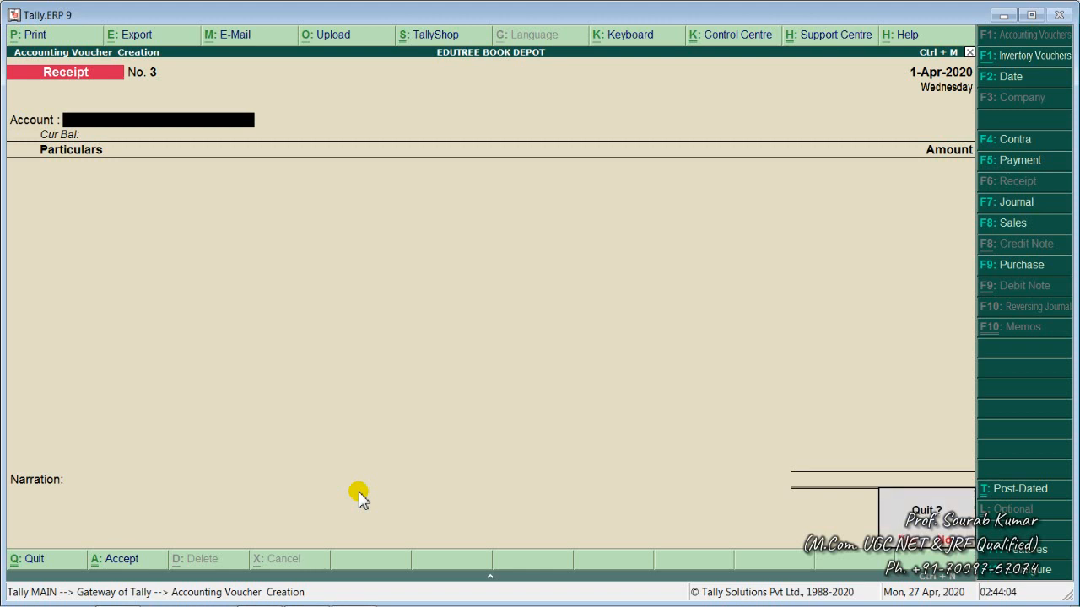
key(Escape)
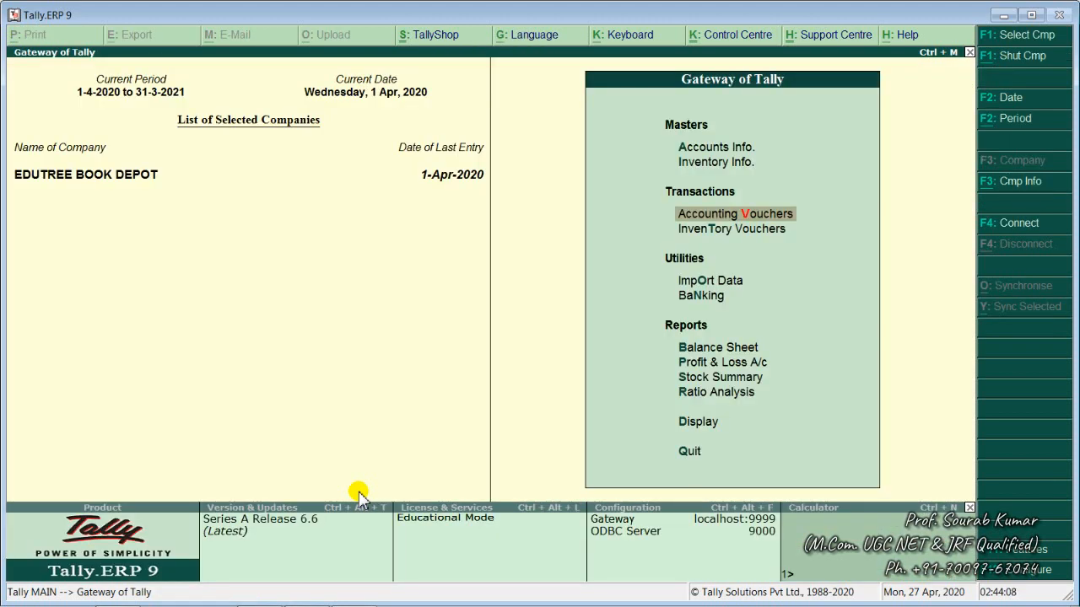
key(Return)
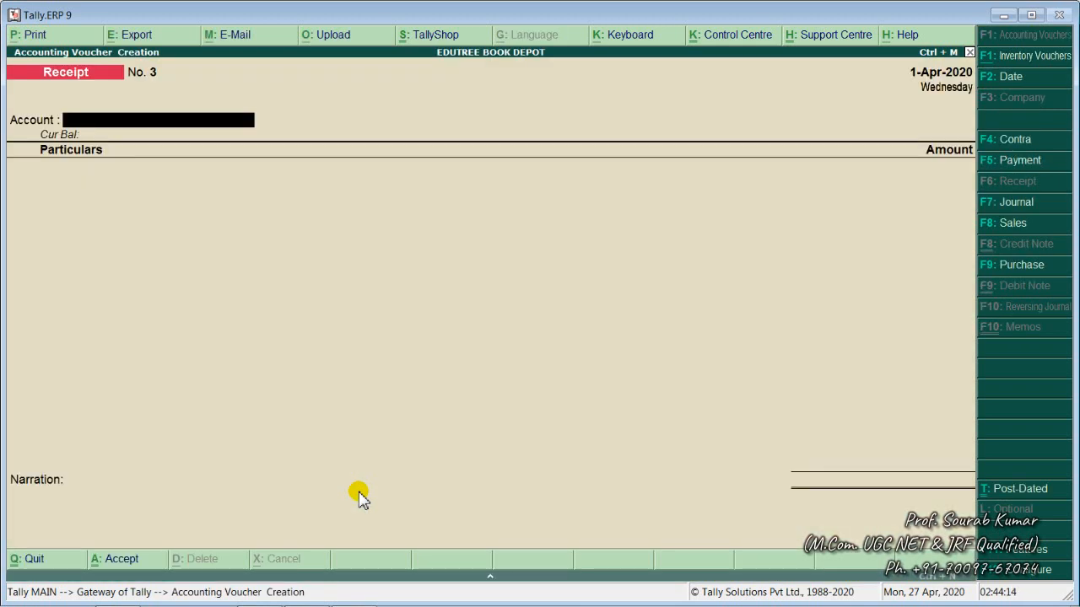
key(F5)
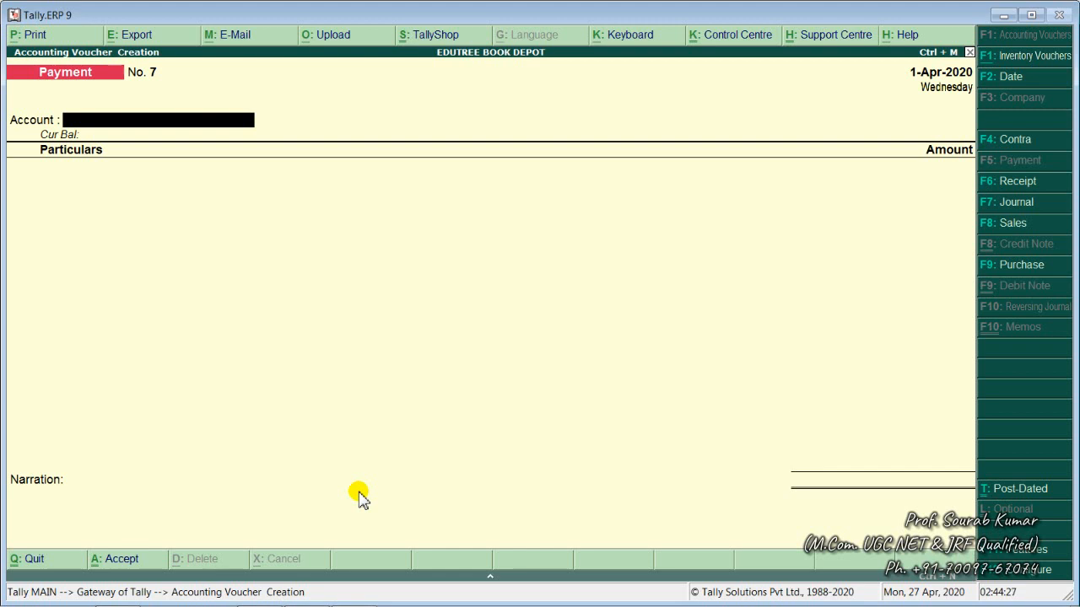
key(Escape)
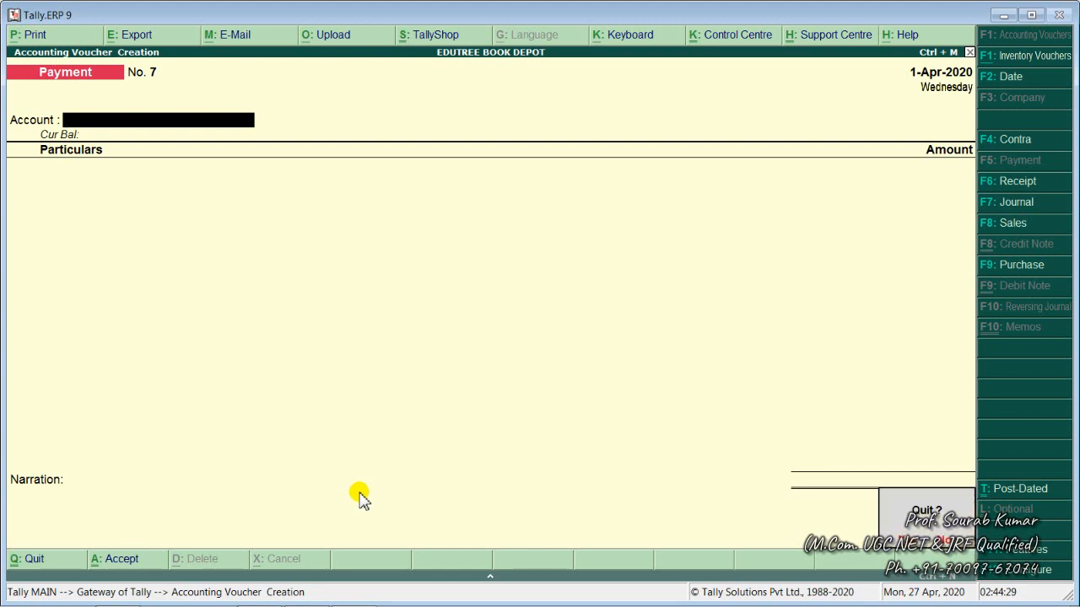
key(Return)
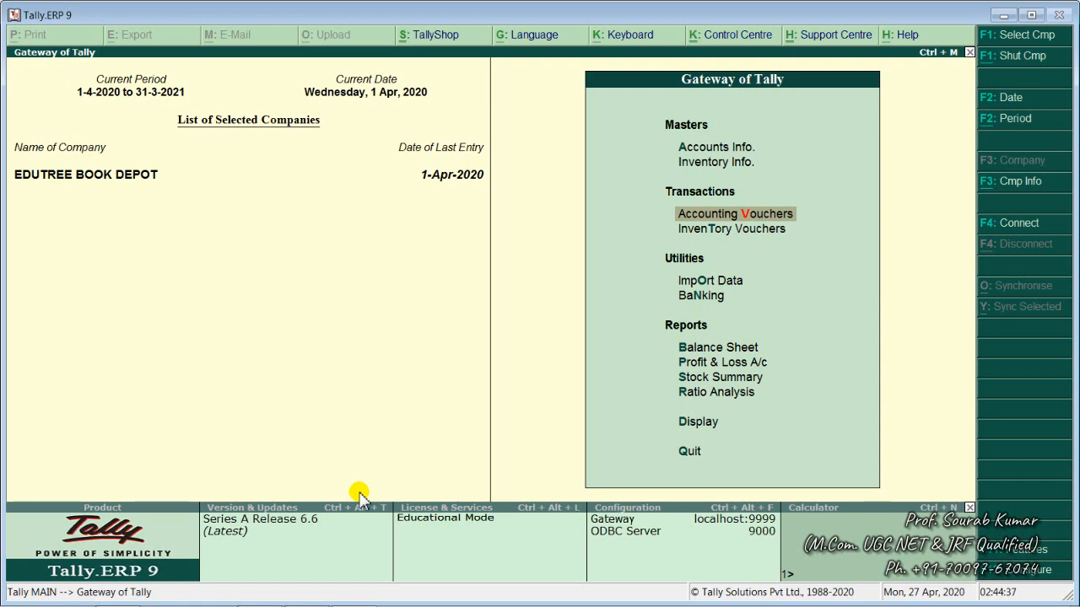
Display the trial balance of EDUTREE BOOK DEPOT with ledger-wise closing balances.
key(d)
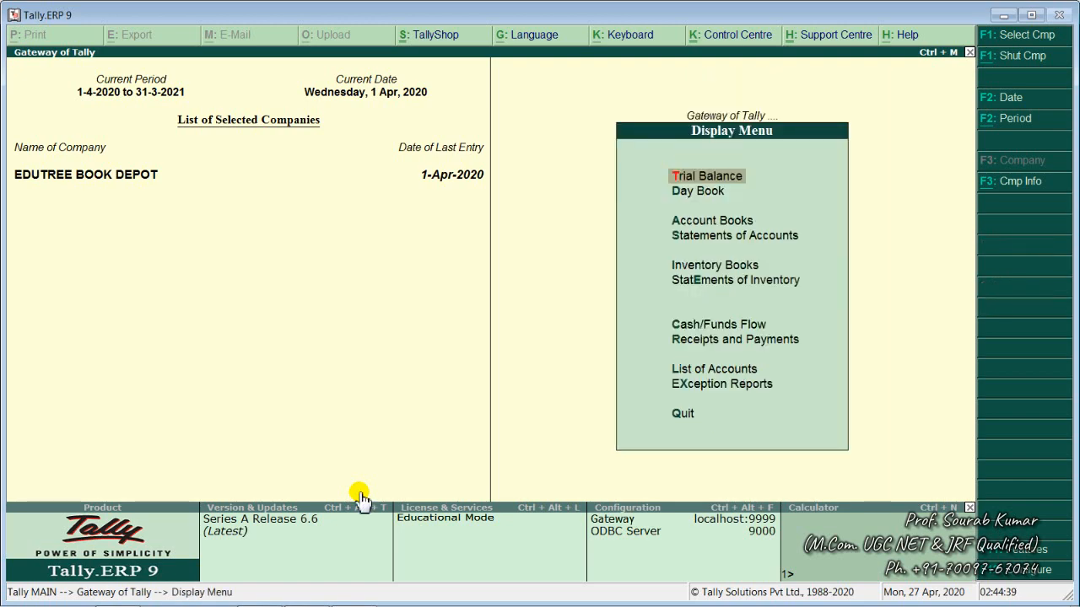
key(t)
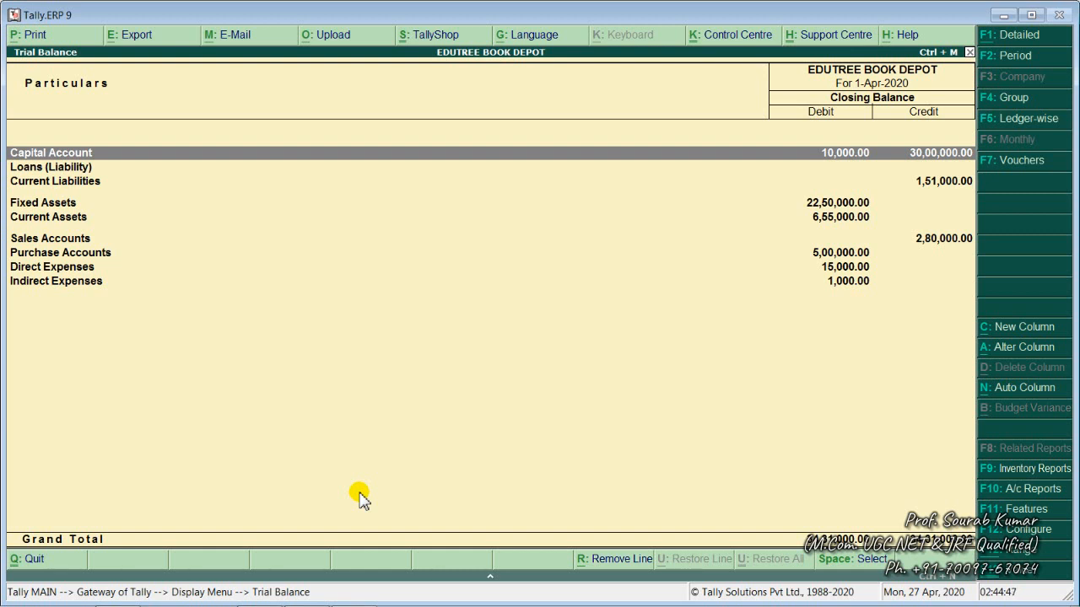
click(1029, 119)
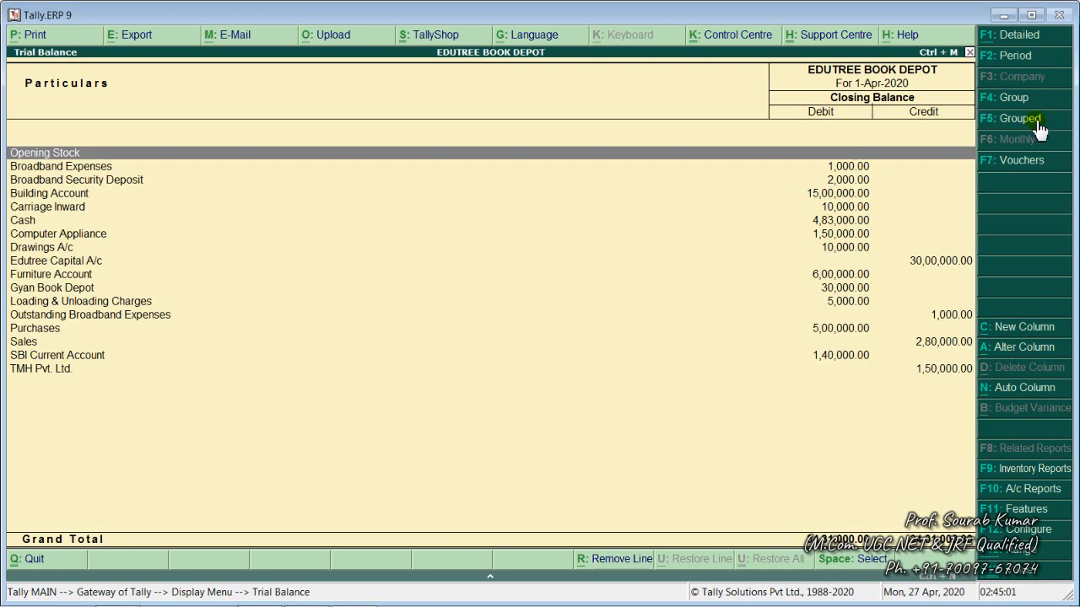
Close the trial balance, return to the Gateway of Tally, and show the closing slide of the PowerPoint presentation.
key(Escape)
key(Escape)
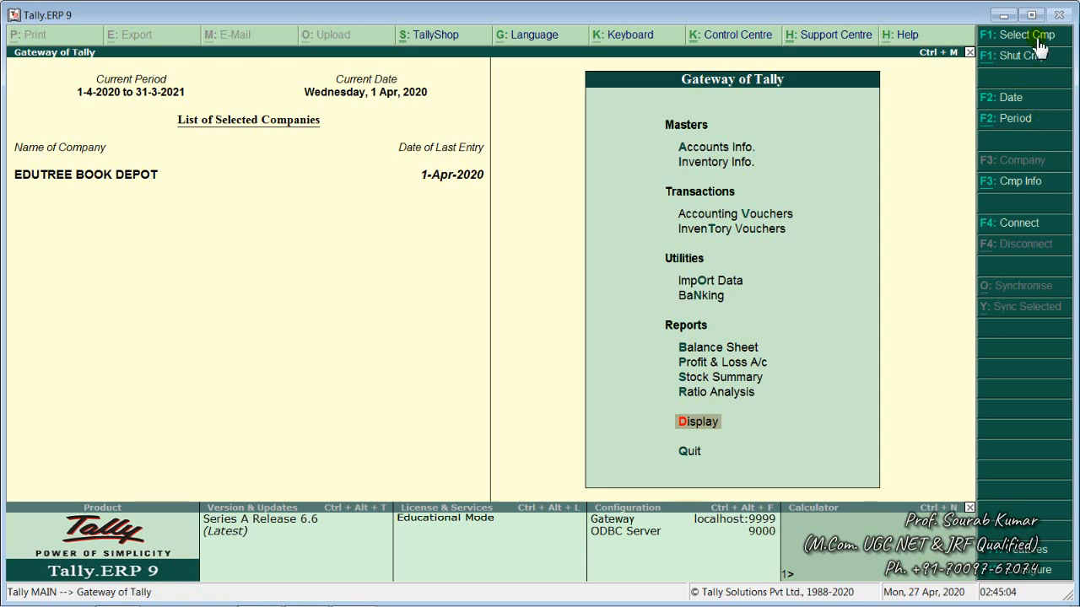
click(1010, 14)
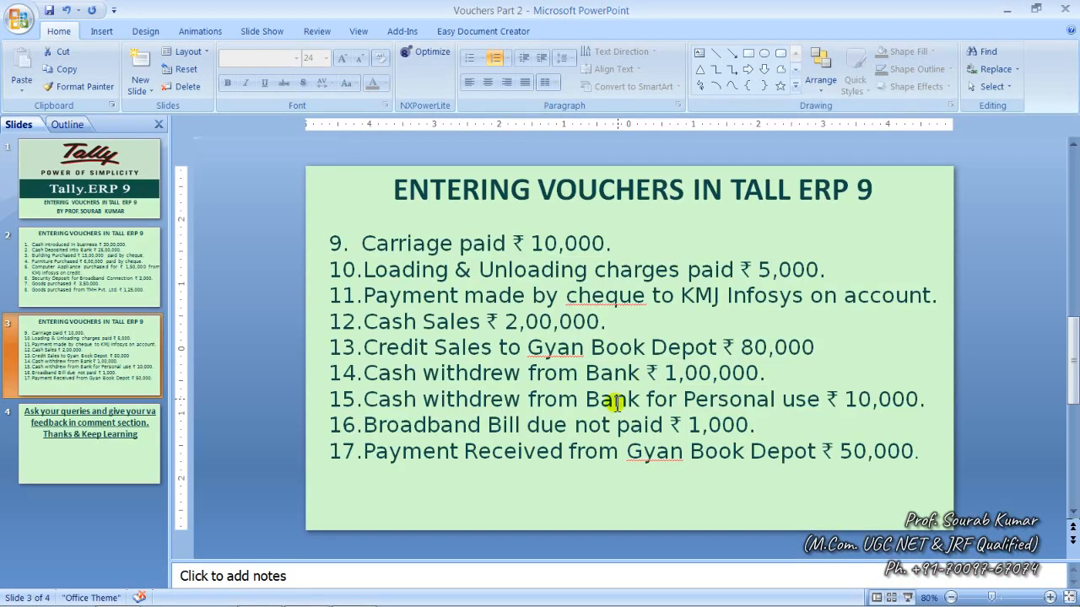
click(116, 417)
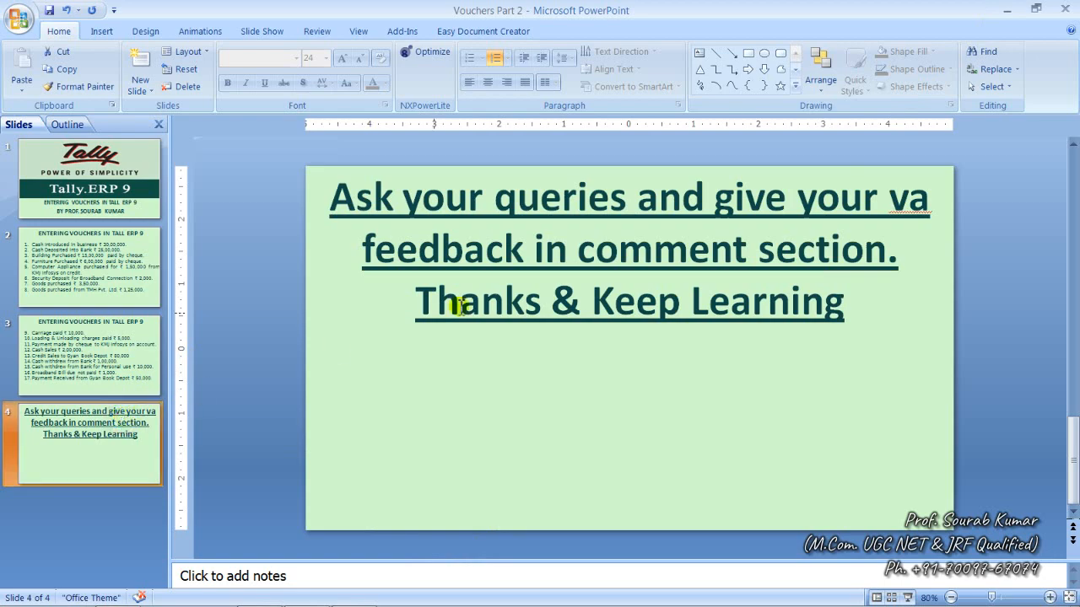